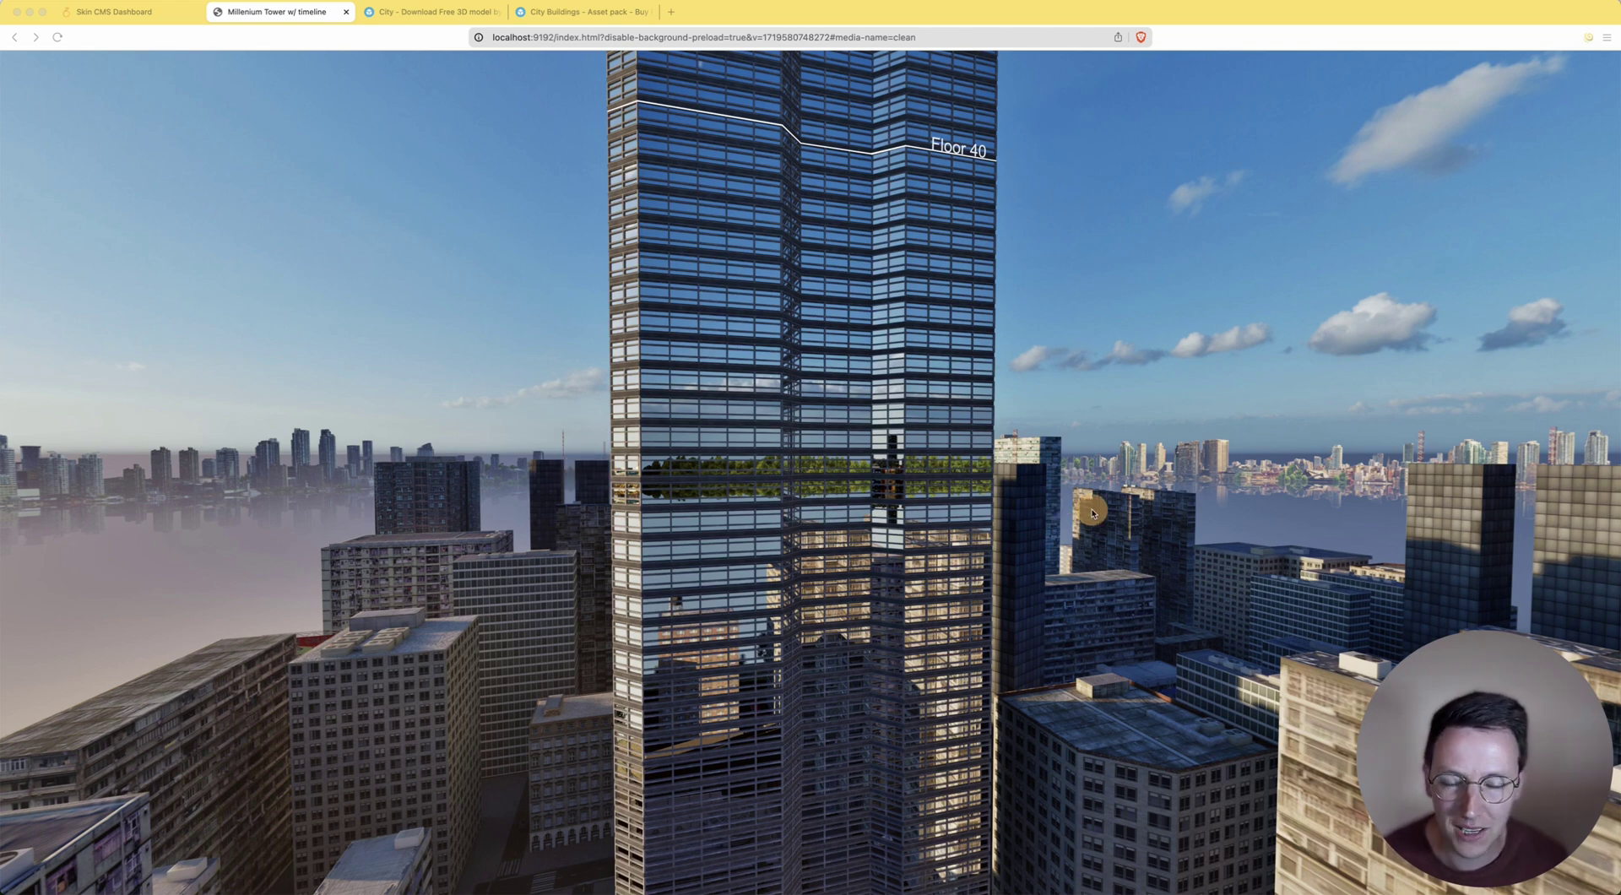
# - Orbit the tower tour over the upper floors and neighbouring rooftops
pyautogui.moveTo(1095, 561); pyautogui.dragTo(1132, 688)
pyautogui.scroll(-5, 1132, 689)
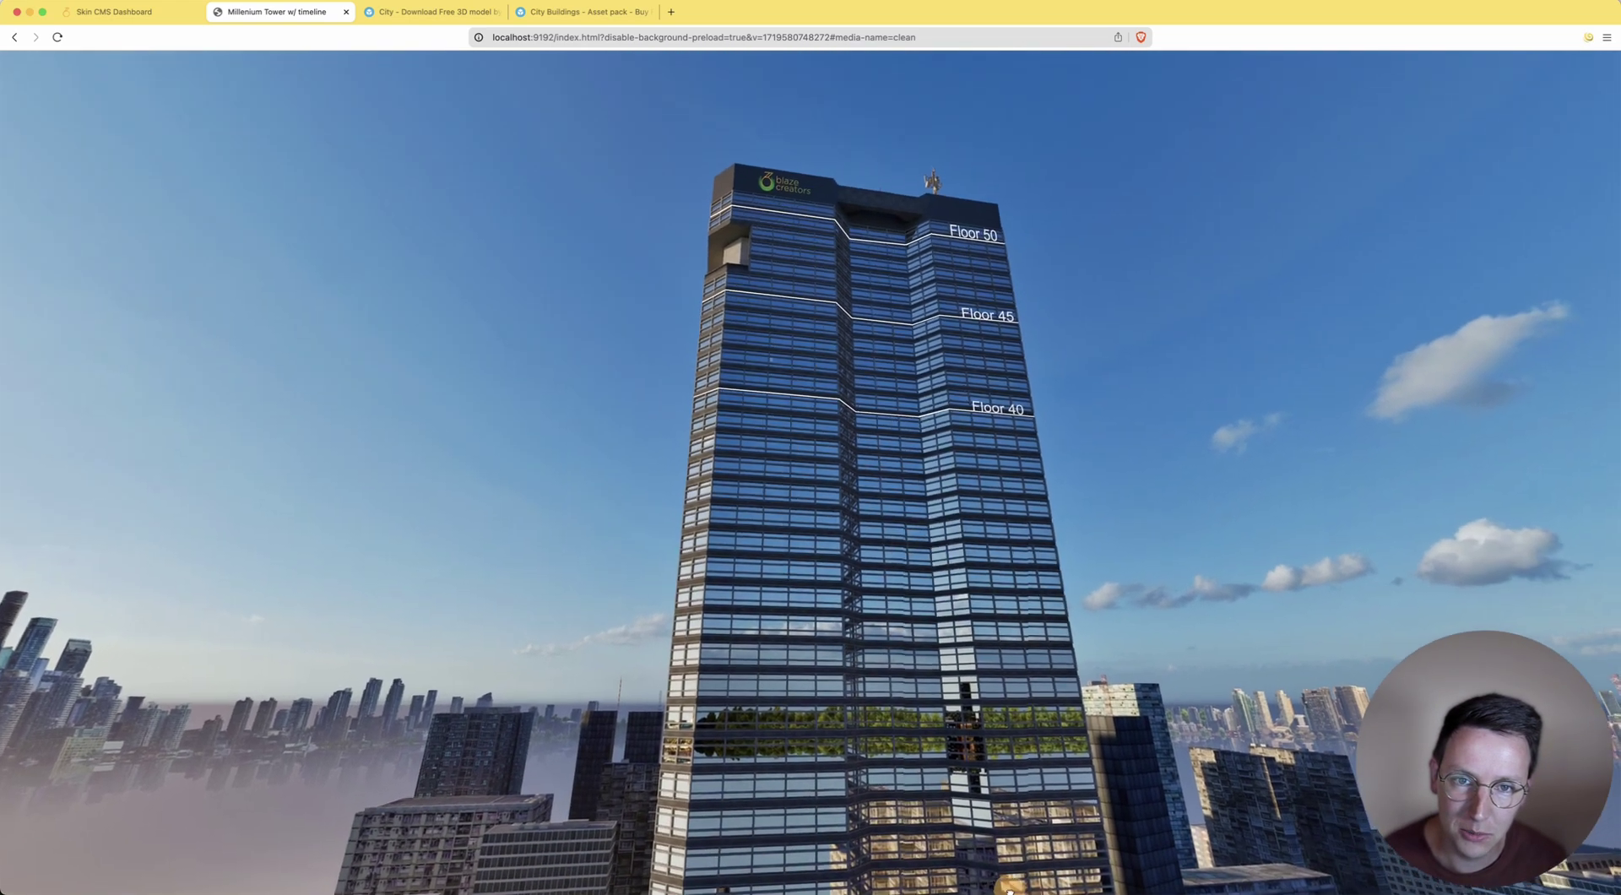
pyautogui.moveTo(830, 490); pyautogui.dragTo(996, 393)
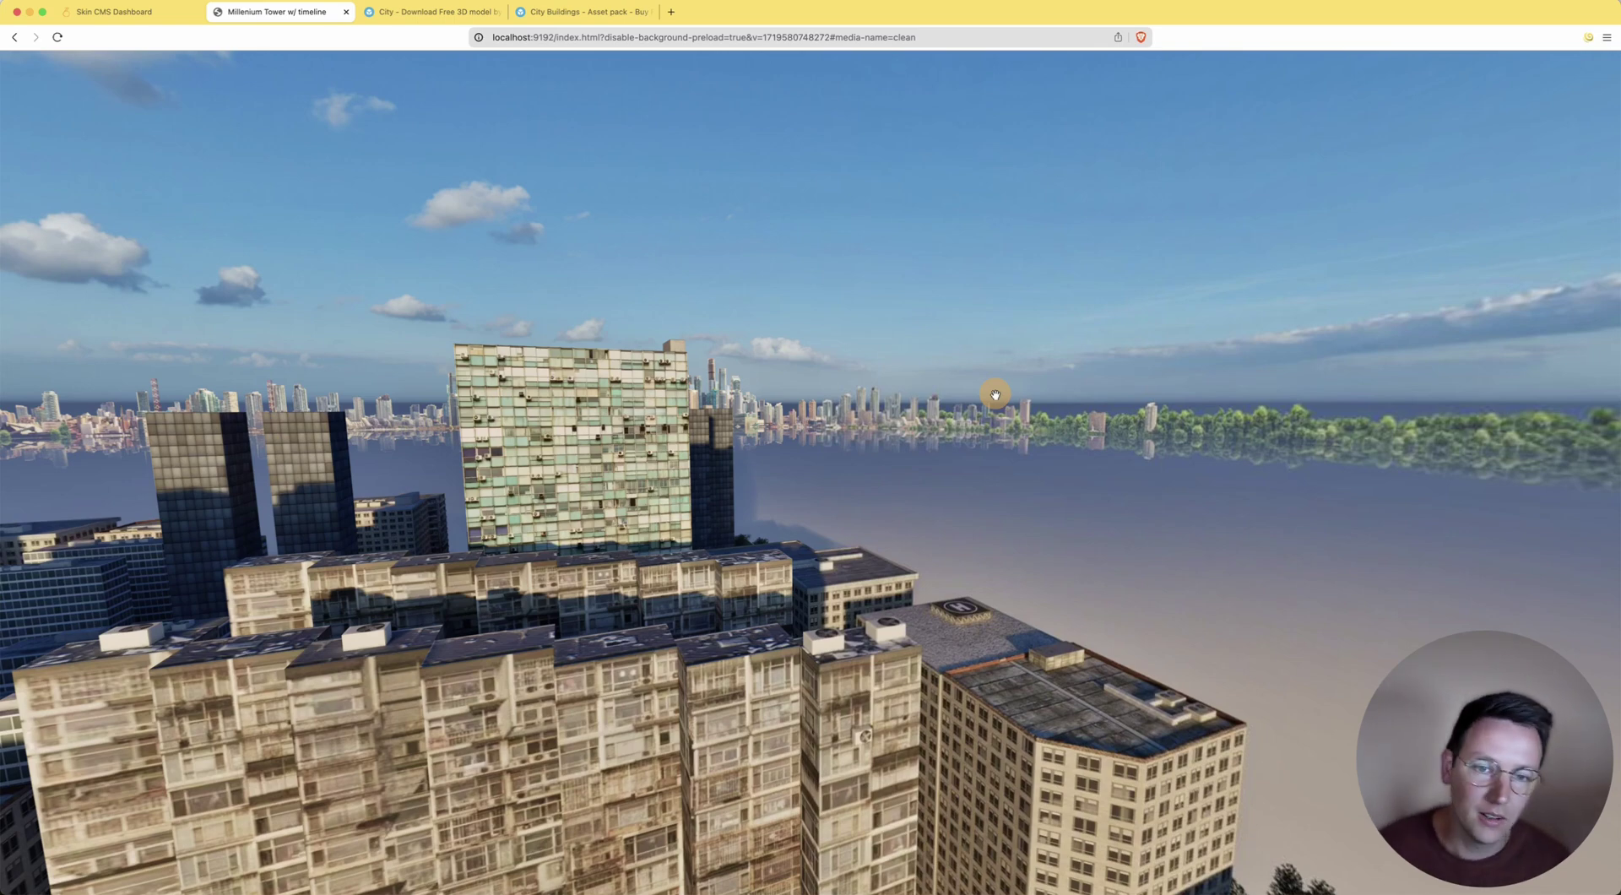
pyautogui.moveTo(922, 407); pyautogui.dragTo(831, 614)
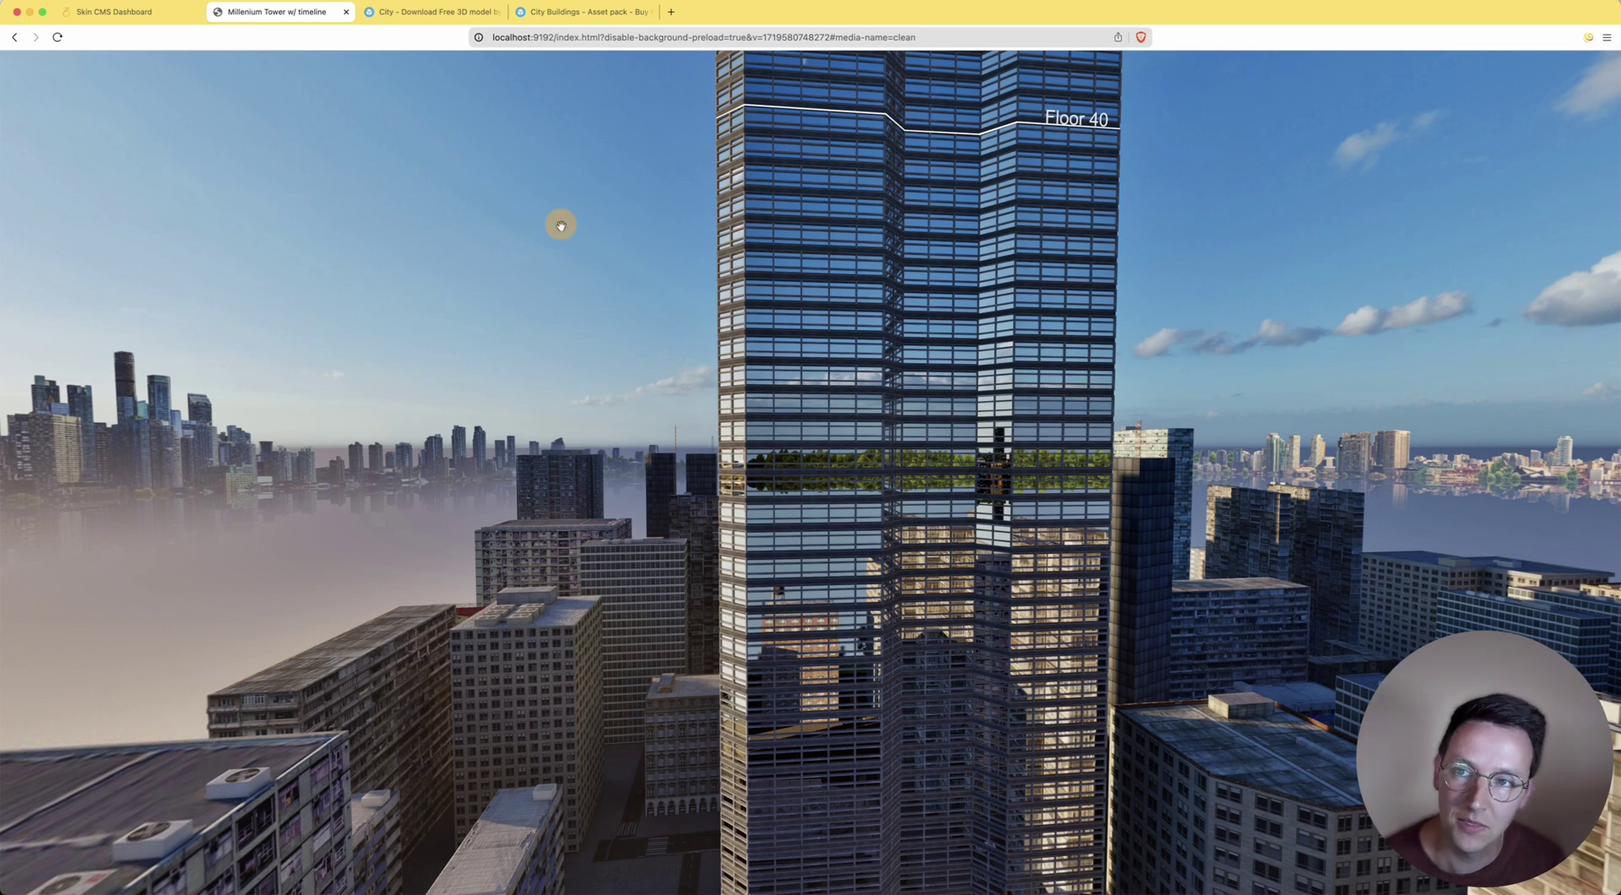
# - Compare the free City model page with the City Buildings asset pack, then return to the tower tour
pyautogui.click(423, 11)
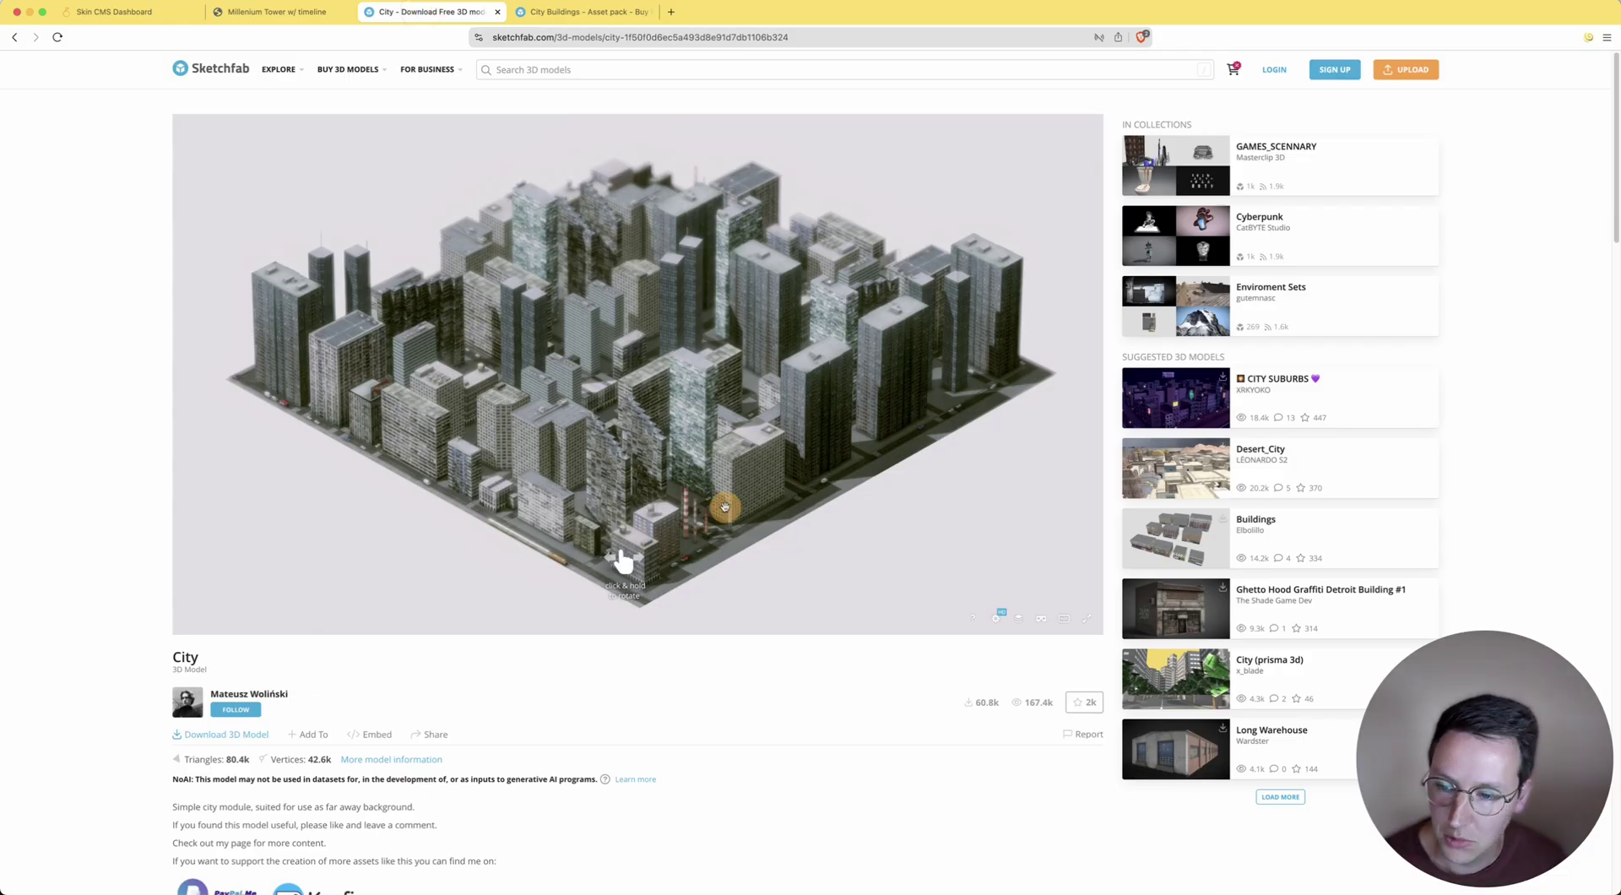
pyautogui.click(268, 13)
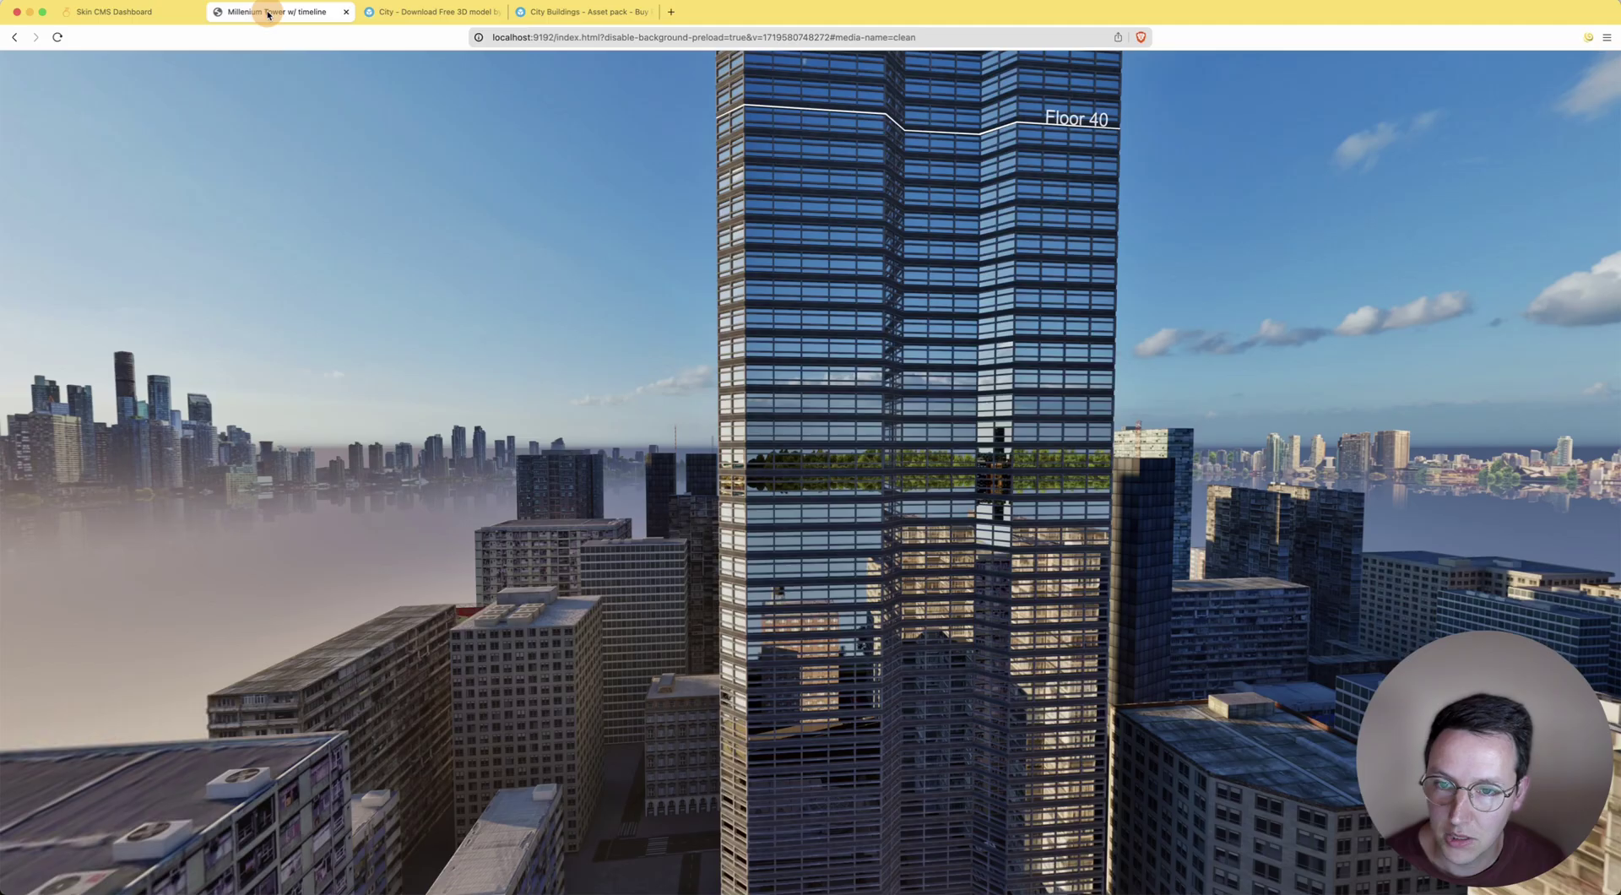
pyautogui.moveTo(604, 540); pyautogui.dragTo(706, 840)
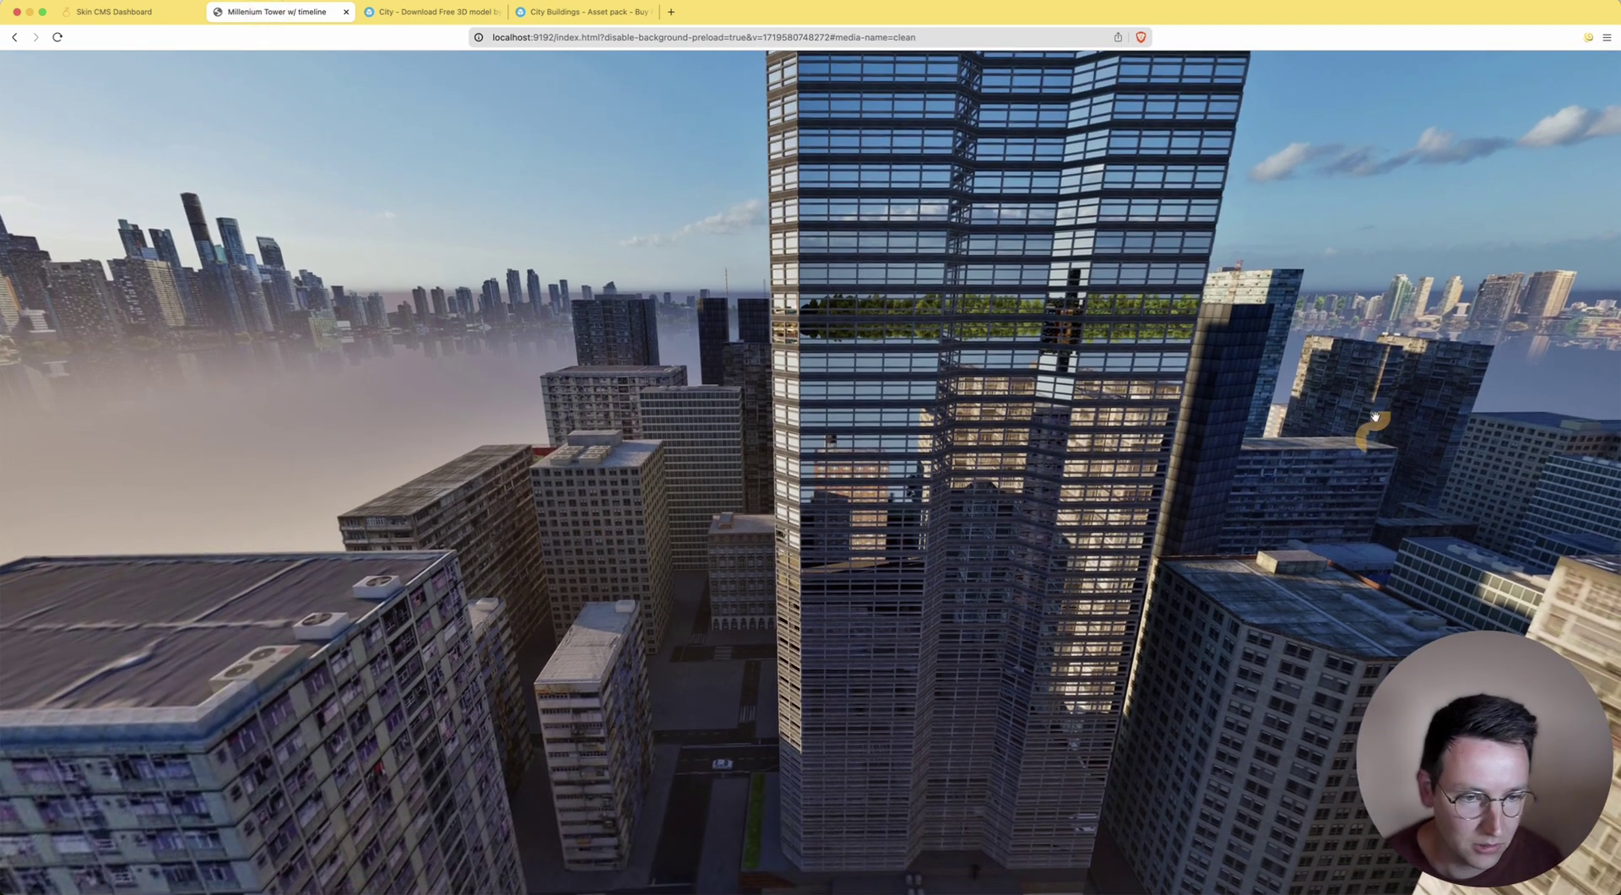
pyautogui.click(505, 14)
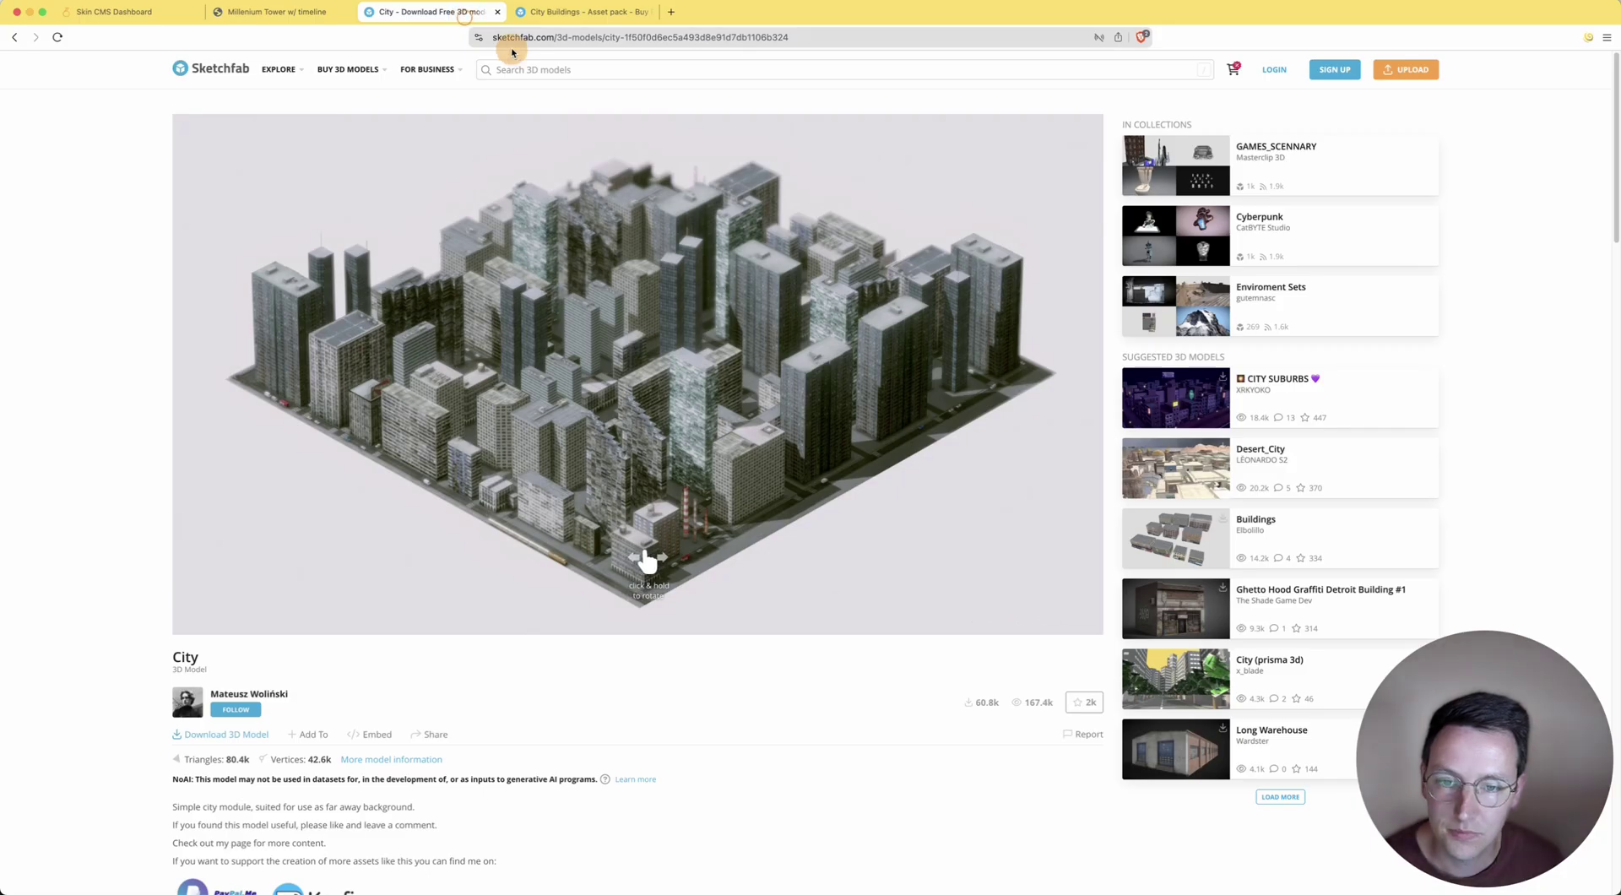
pyautogui.click(580, 13)
pyautogui.moveTo(550, 331)
pyautogui.mouseDown()
pyautogui.moveTo(611, 351)
pyautogui.moveTo(419, 289)
pyautogui.moveTo(466, 251)
pyautogui.moveTo(445, 236)
pyautogui.moveTo(505, 234)
pyautogui.mouseUp()
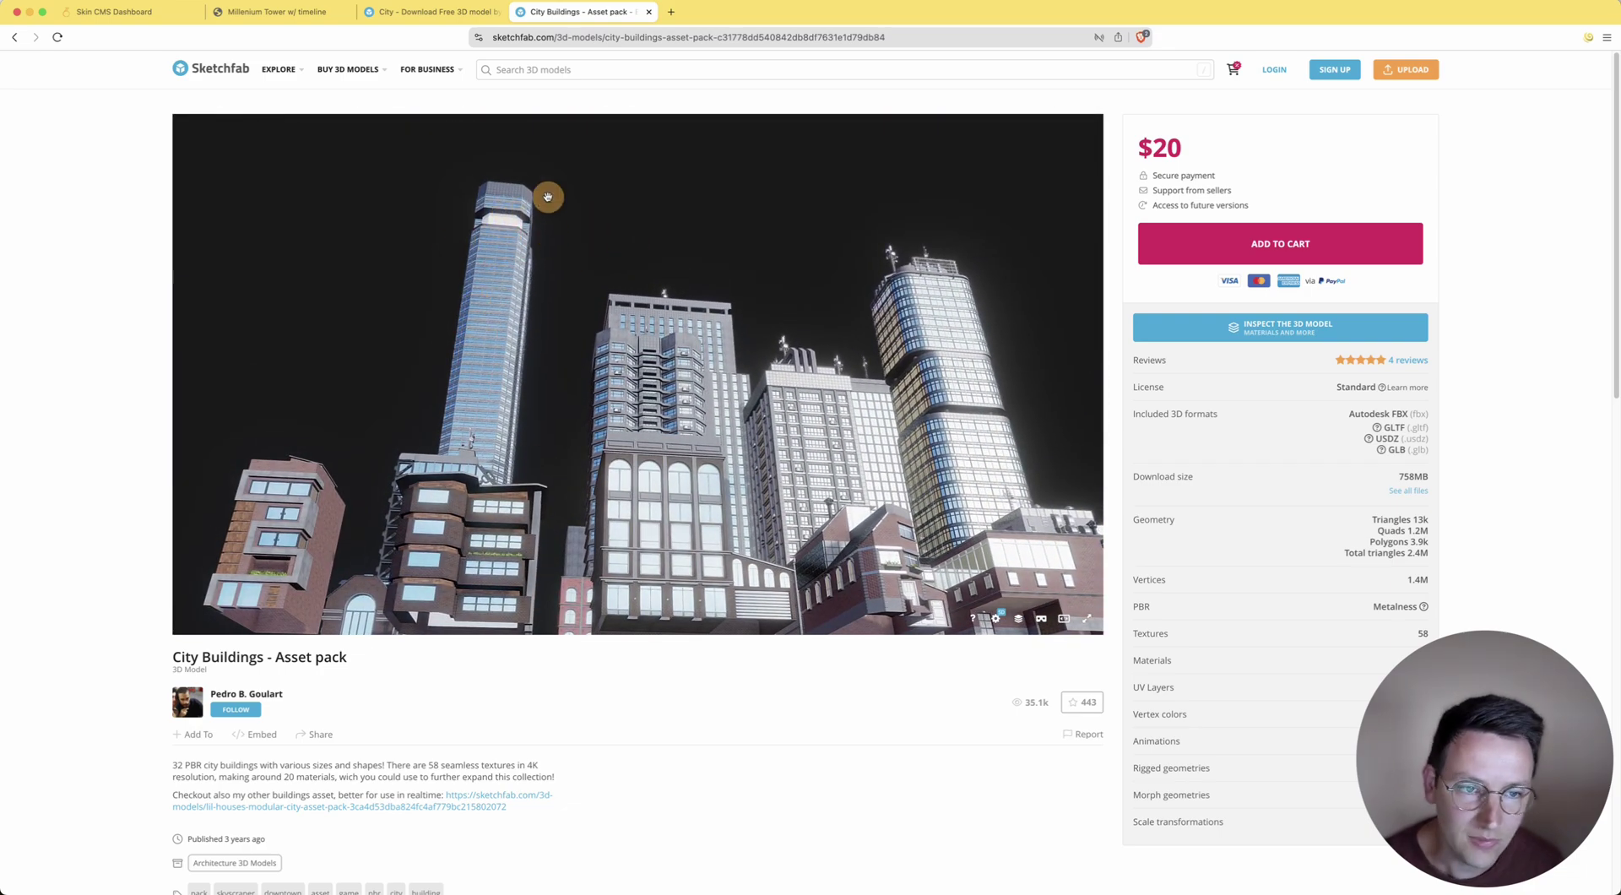
pyautogui.click(451, 12)
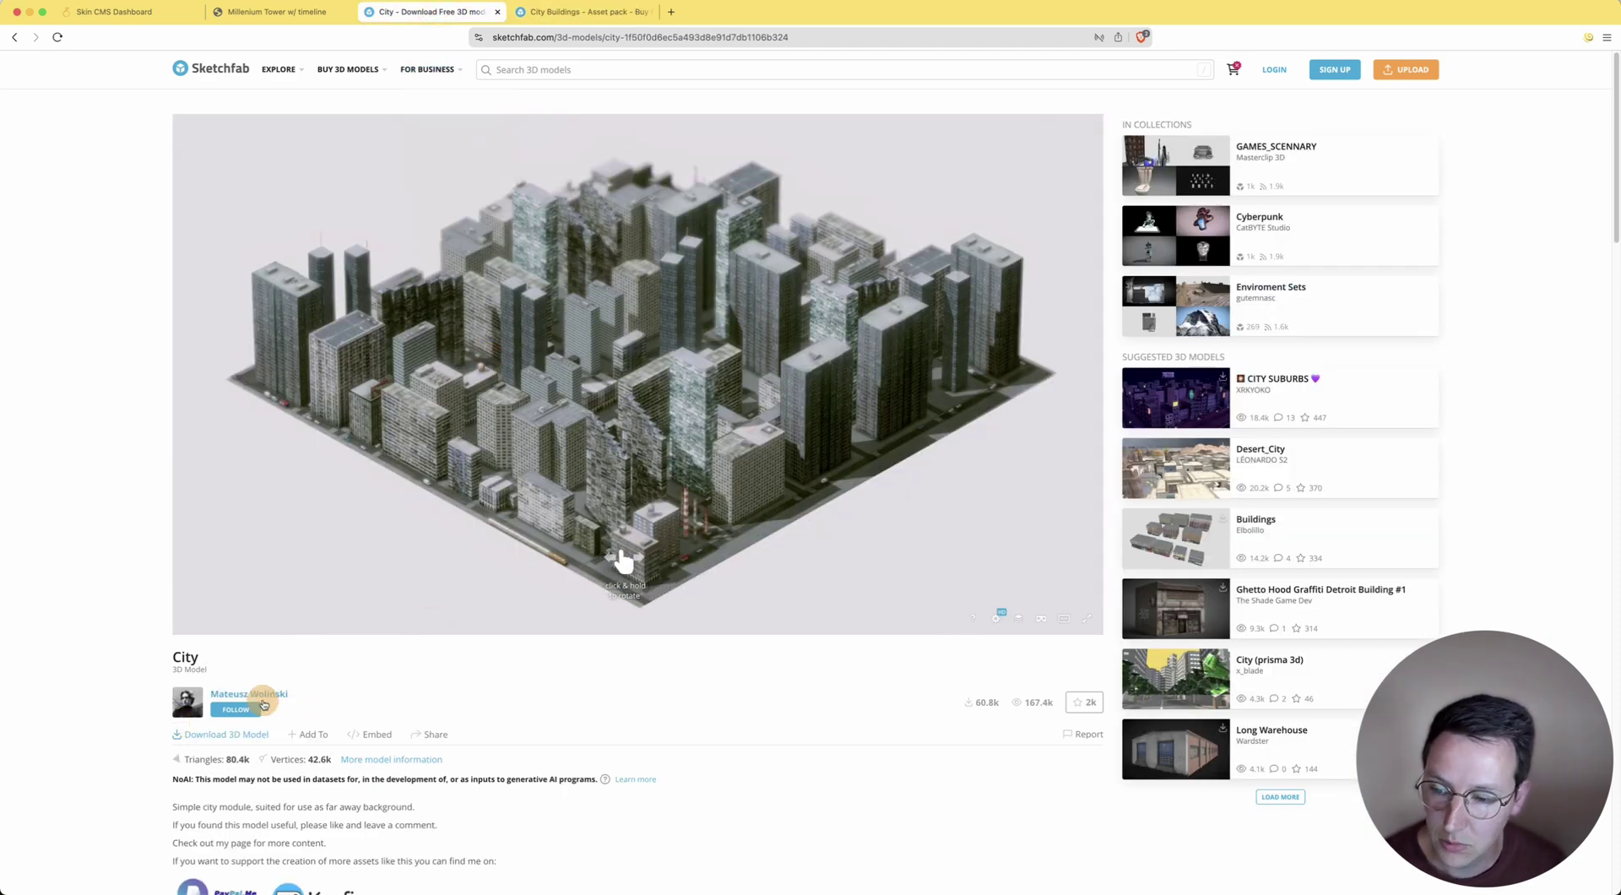
pyautogui.click(591, 14)
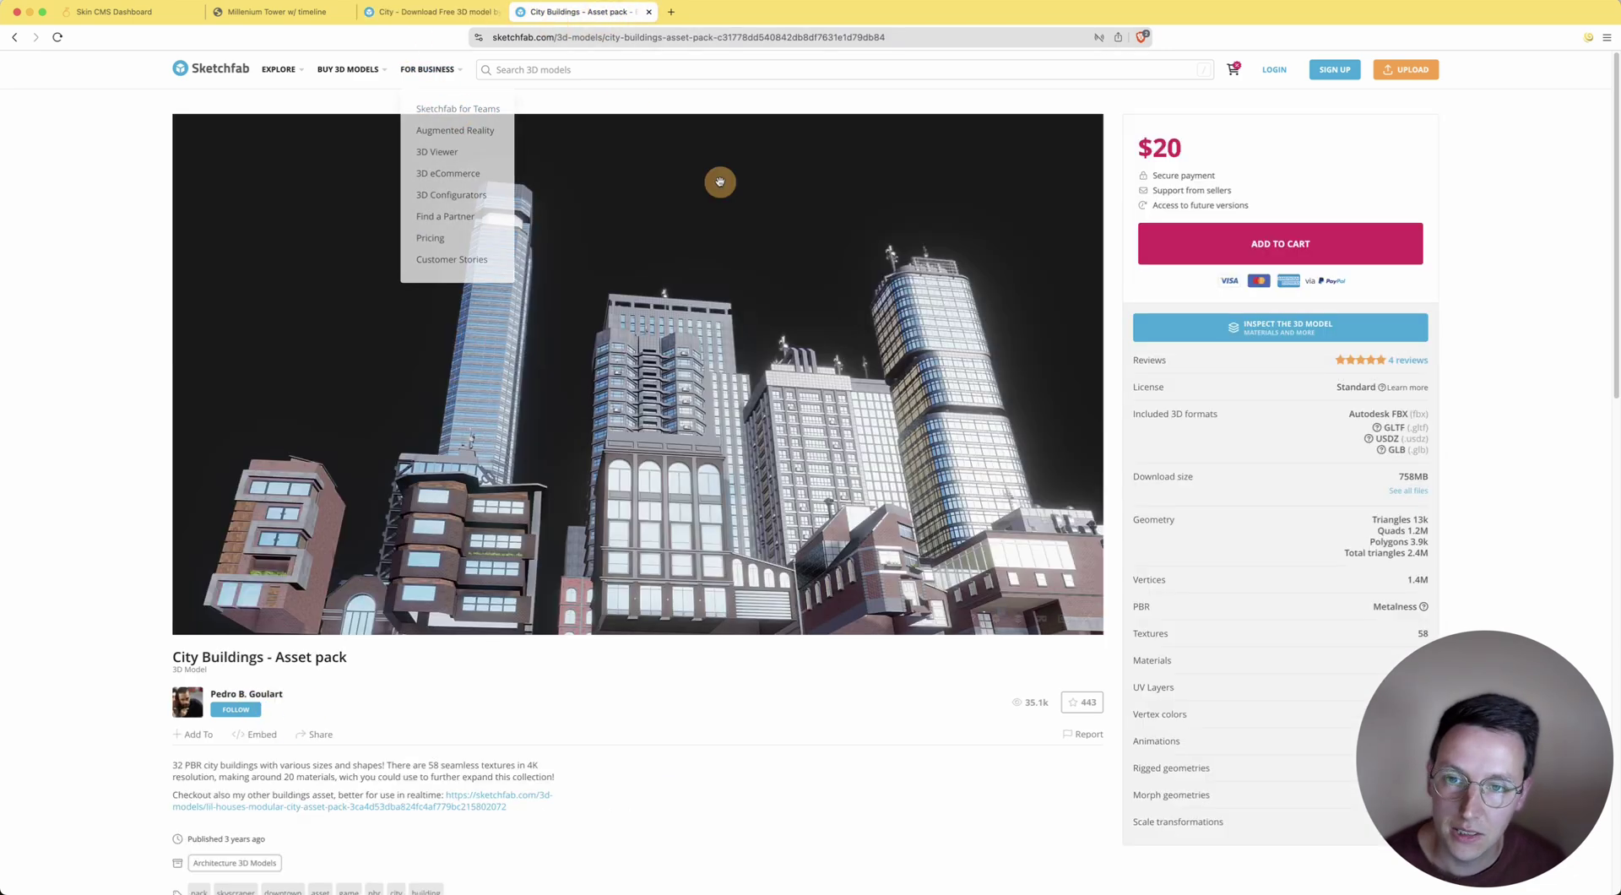
pyautogui.click(266, 21)
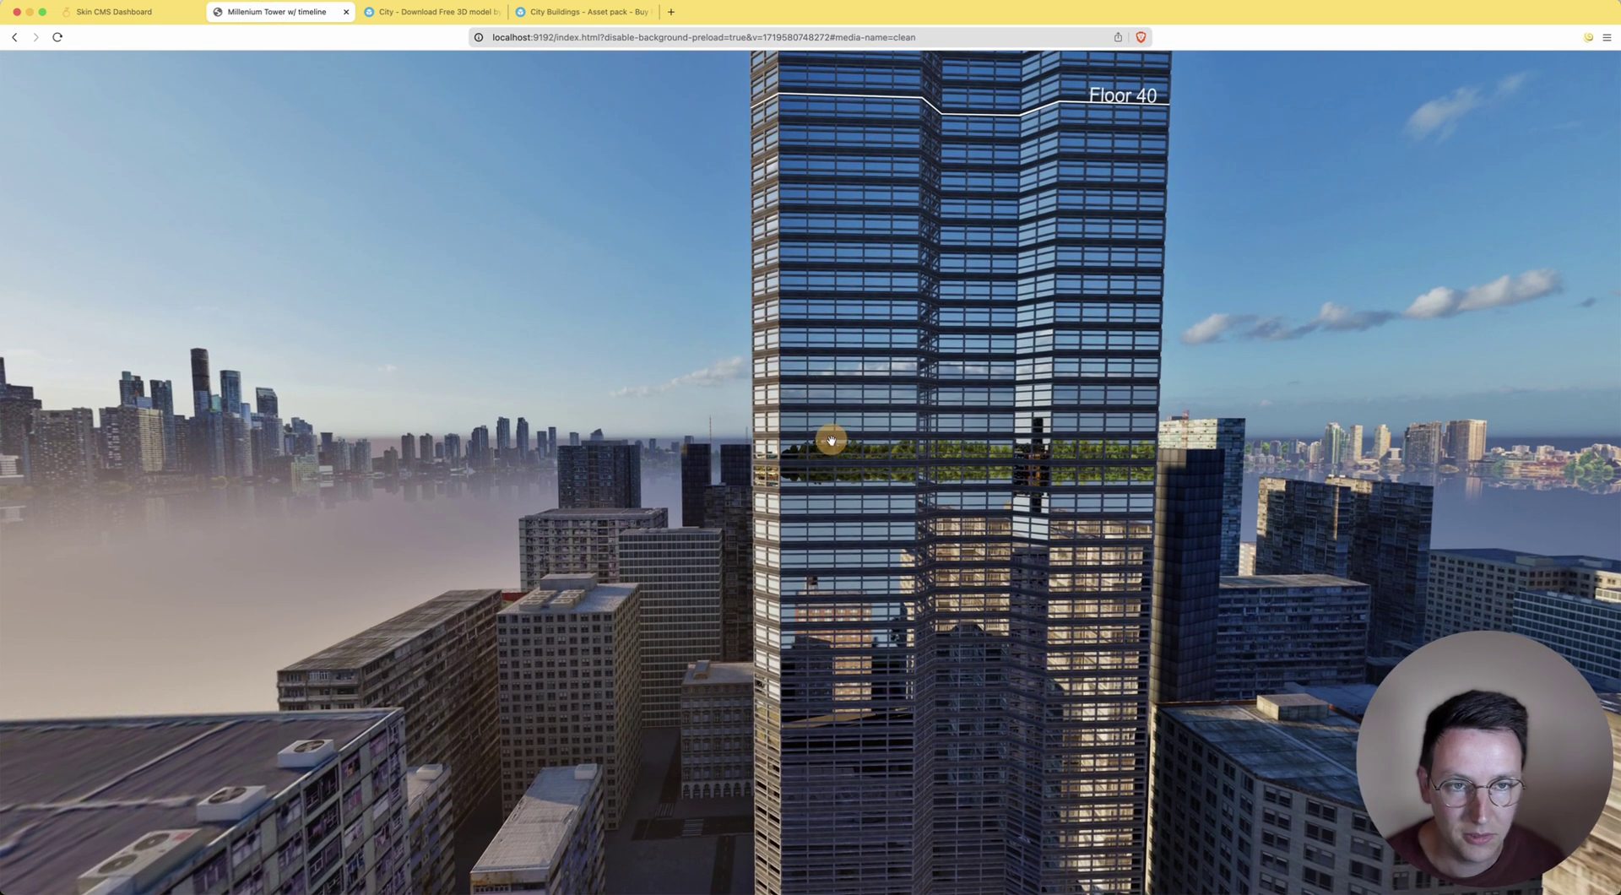
# - Swing the tour view around the tower to show Floors 40, 45 and 50 and the top
pyautogui.moveTo(821, 445); pyautogui.dragTo(644, 495)
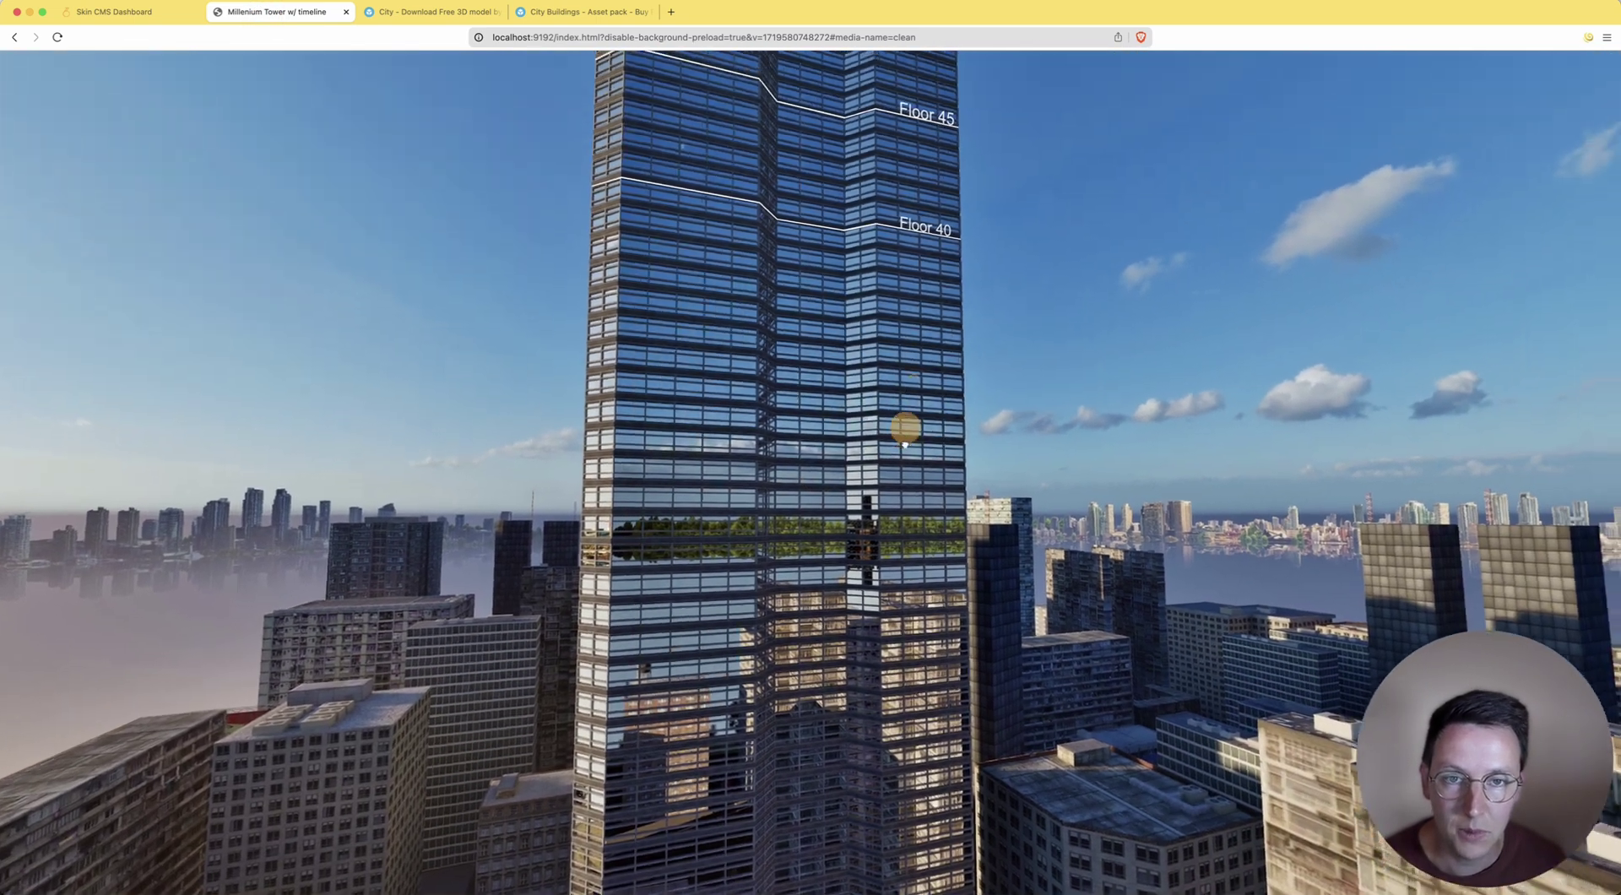
pyautogui.moveTo(905, 429); pyautogui.dragTo(887, 596)
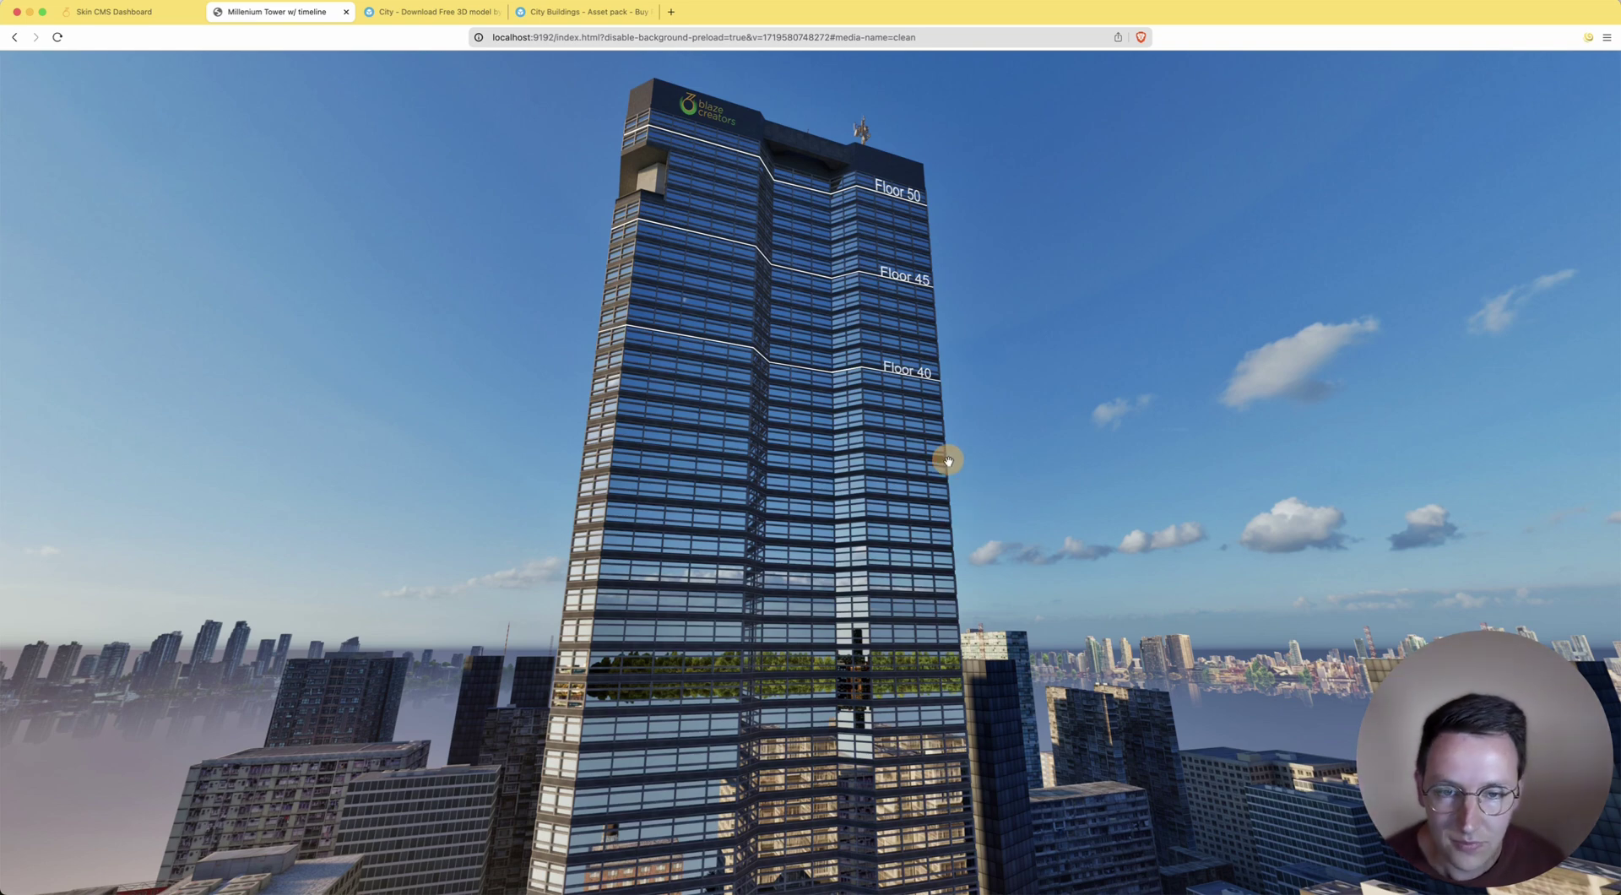
pyautogui.moveTo(1034, 460); pyautogui.dragTo(860, 497)
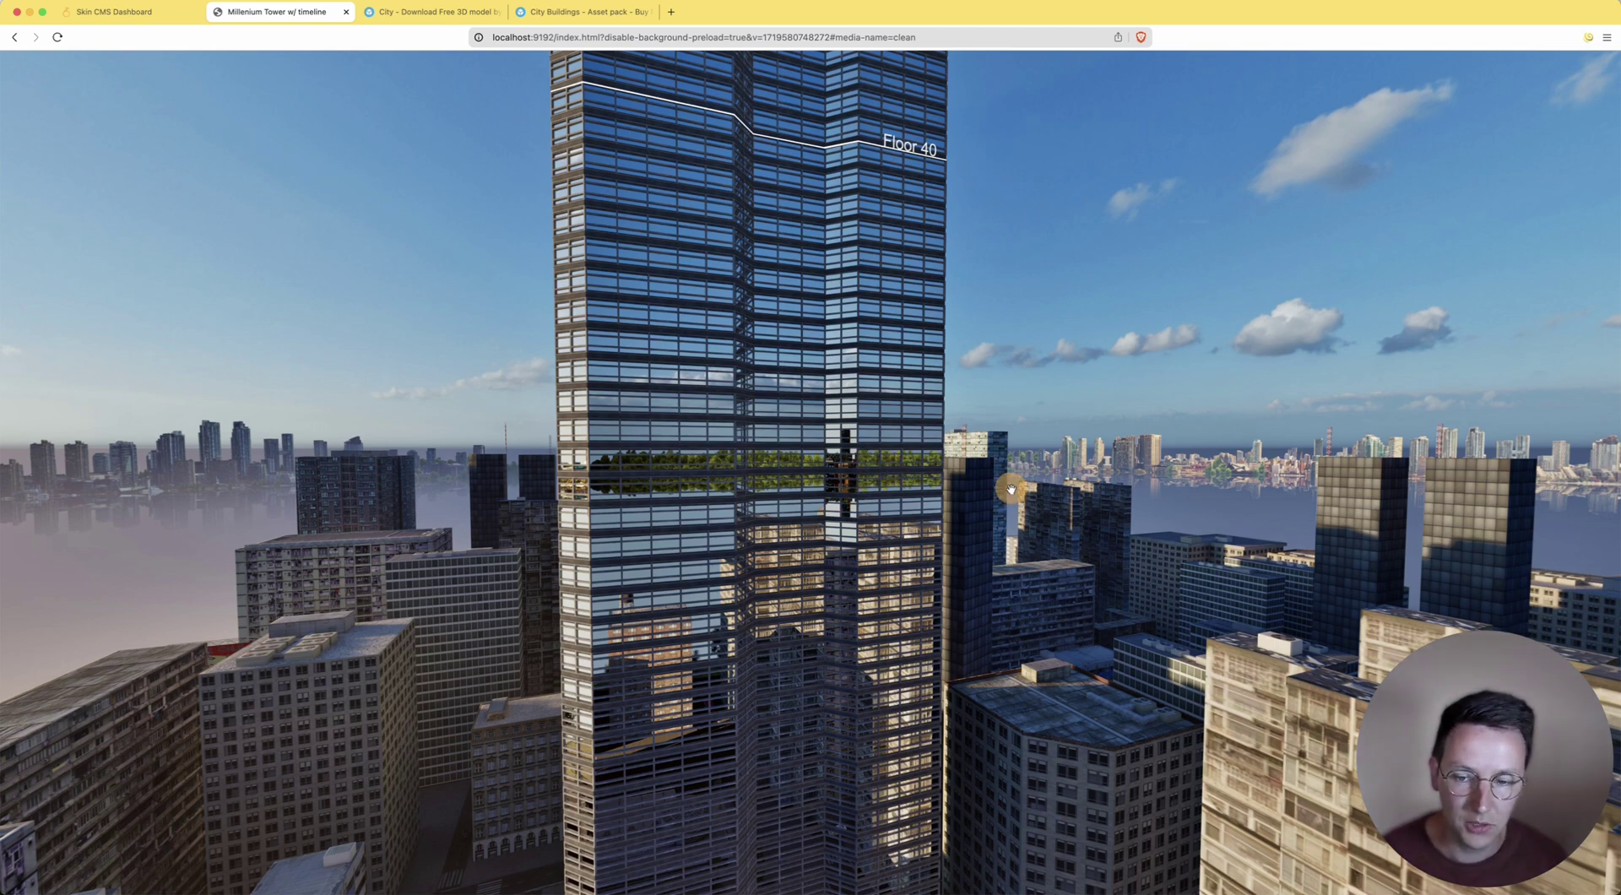
pyautogui.moveTo(877, 479); pyautogui.dragTo(1026, 529)
pyautogui.moveTo(878, 567); pyautogui.dragTo(980, 485)
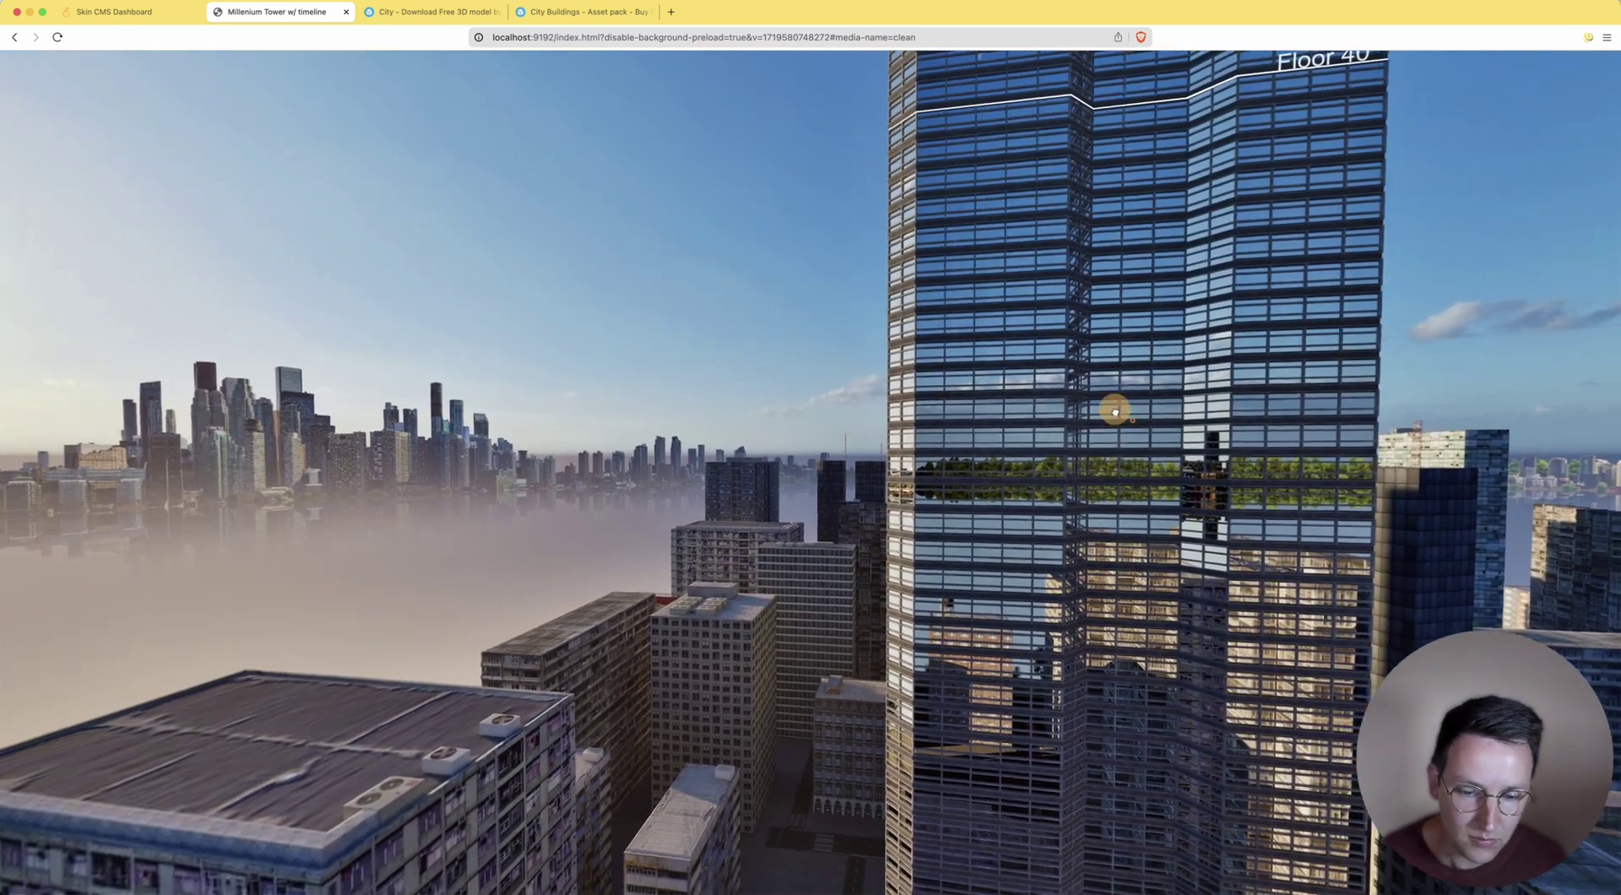
pyautogui.moveTo(1115, 412); pyautogui.dragTo(890, 405)
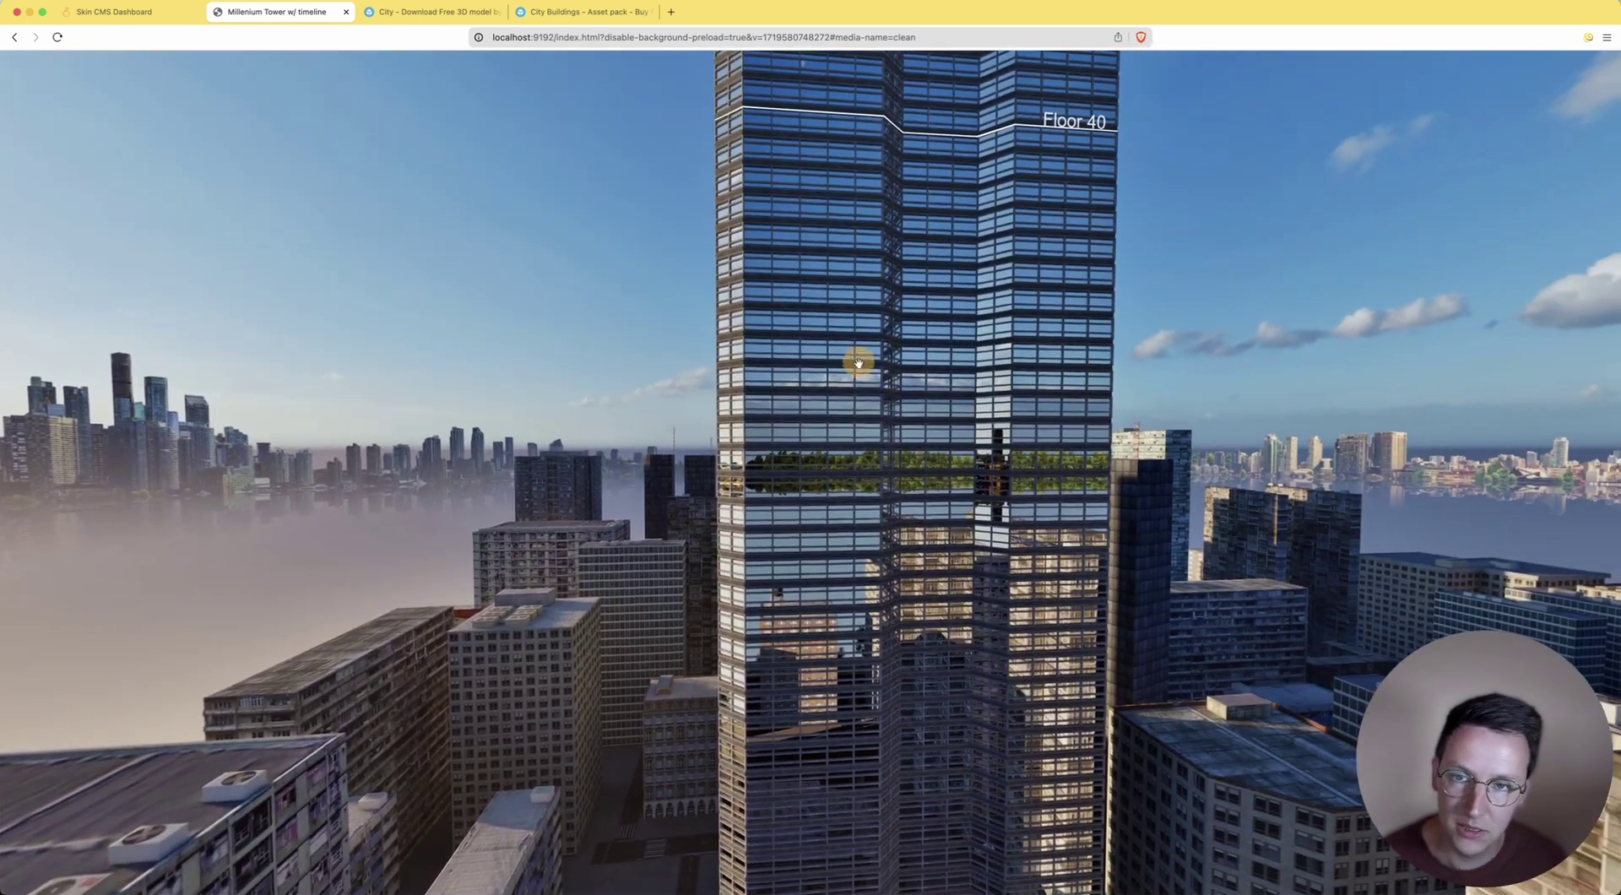
pyautogui.moveTo(944, 350); pyautogui.dragTo(825, 482)
pyautogui.moveTo(865, 353); pyautogui.dragTo(862, 483)
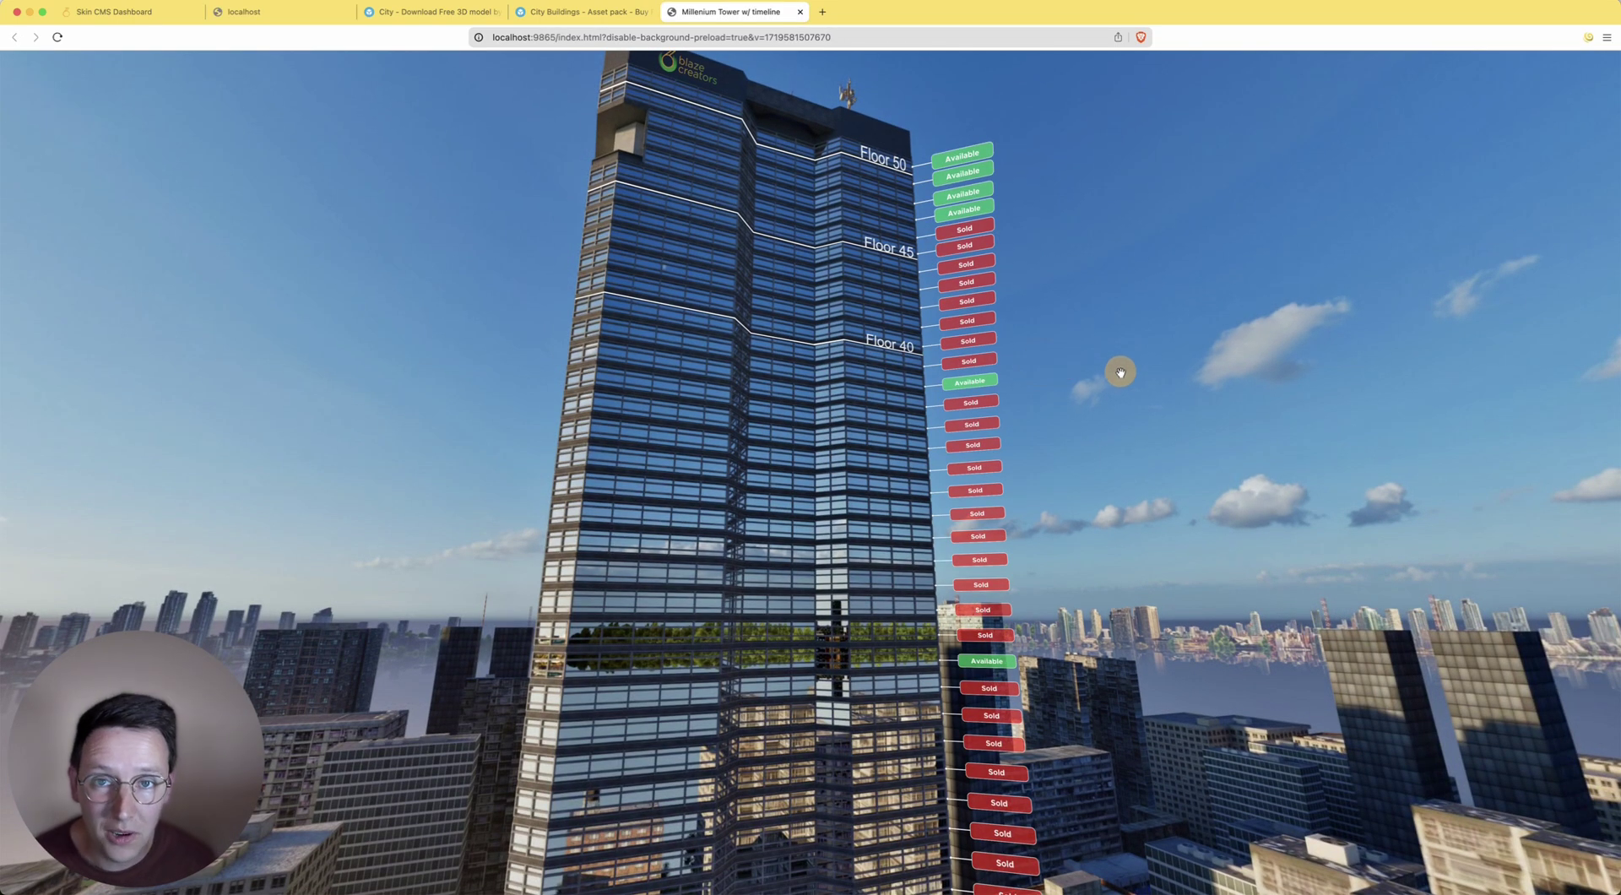
# - Use the right-click Edit availability option to open the Airtable Floors table
pyautogui.moveTo(1122, 372); pyautogui.dragTo(1216, 290)
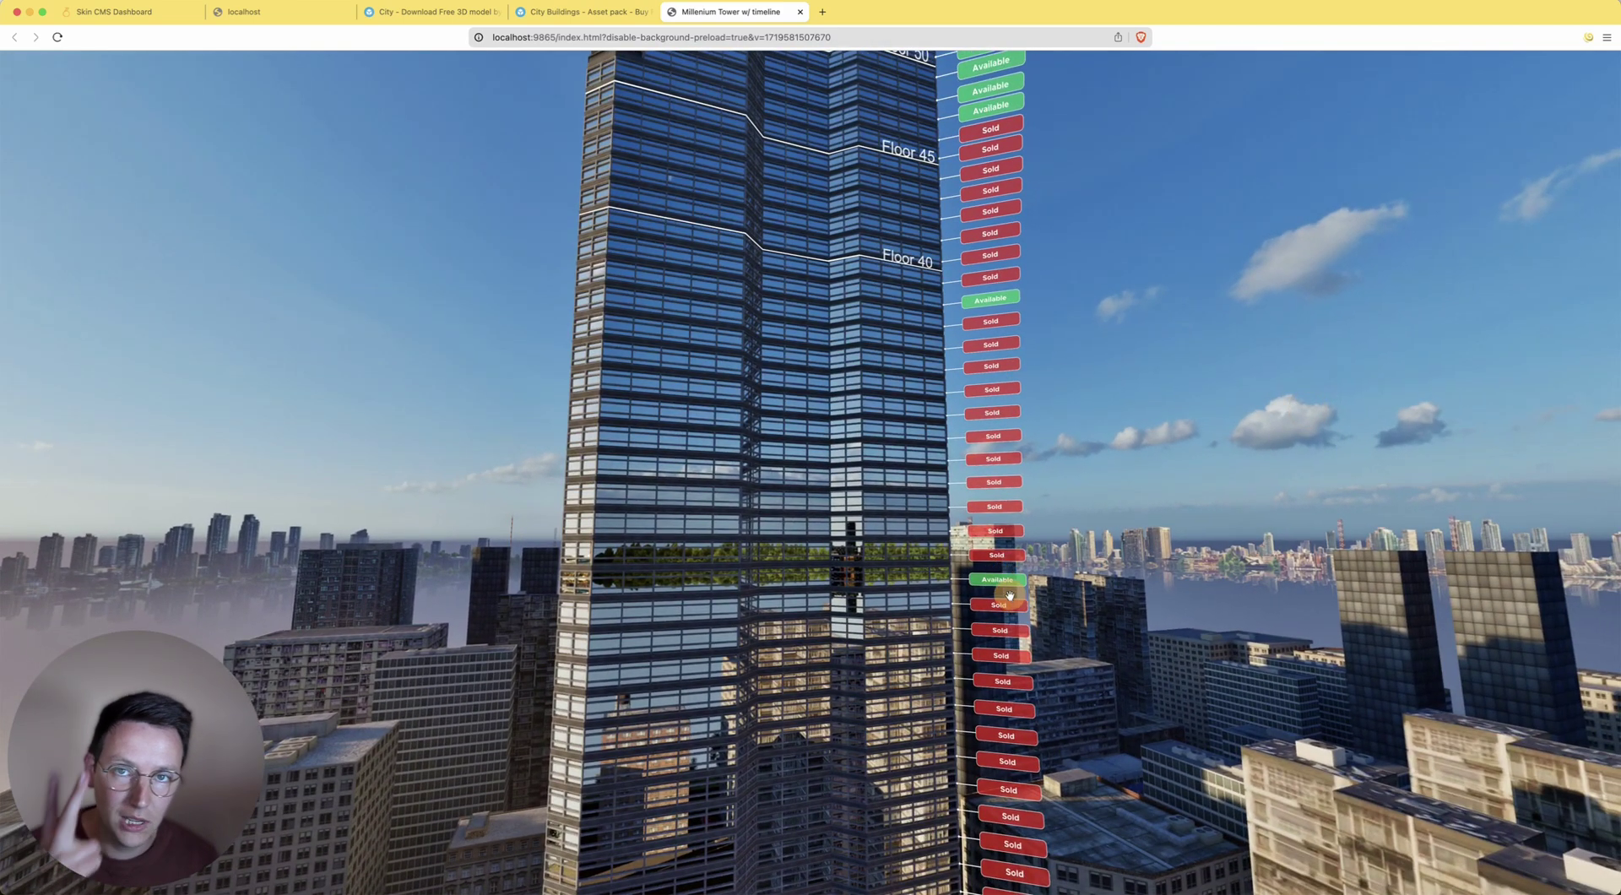
pyautogui.moveTo(1111, 425); pyautogui.dragTo(1063, 437)
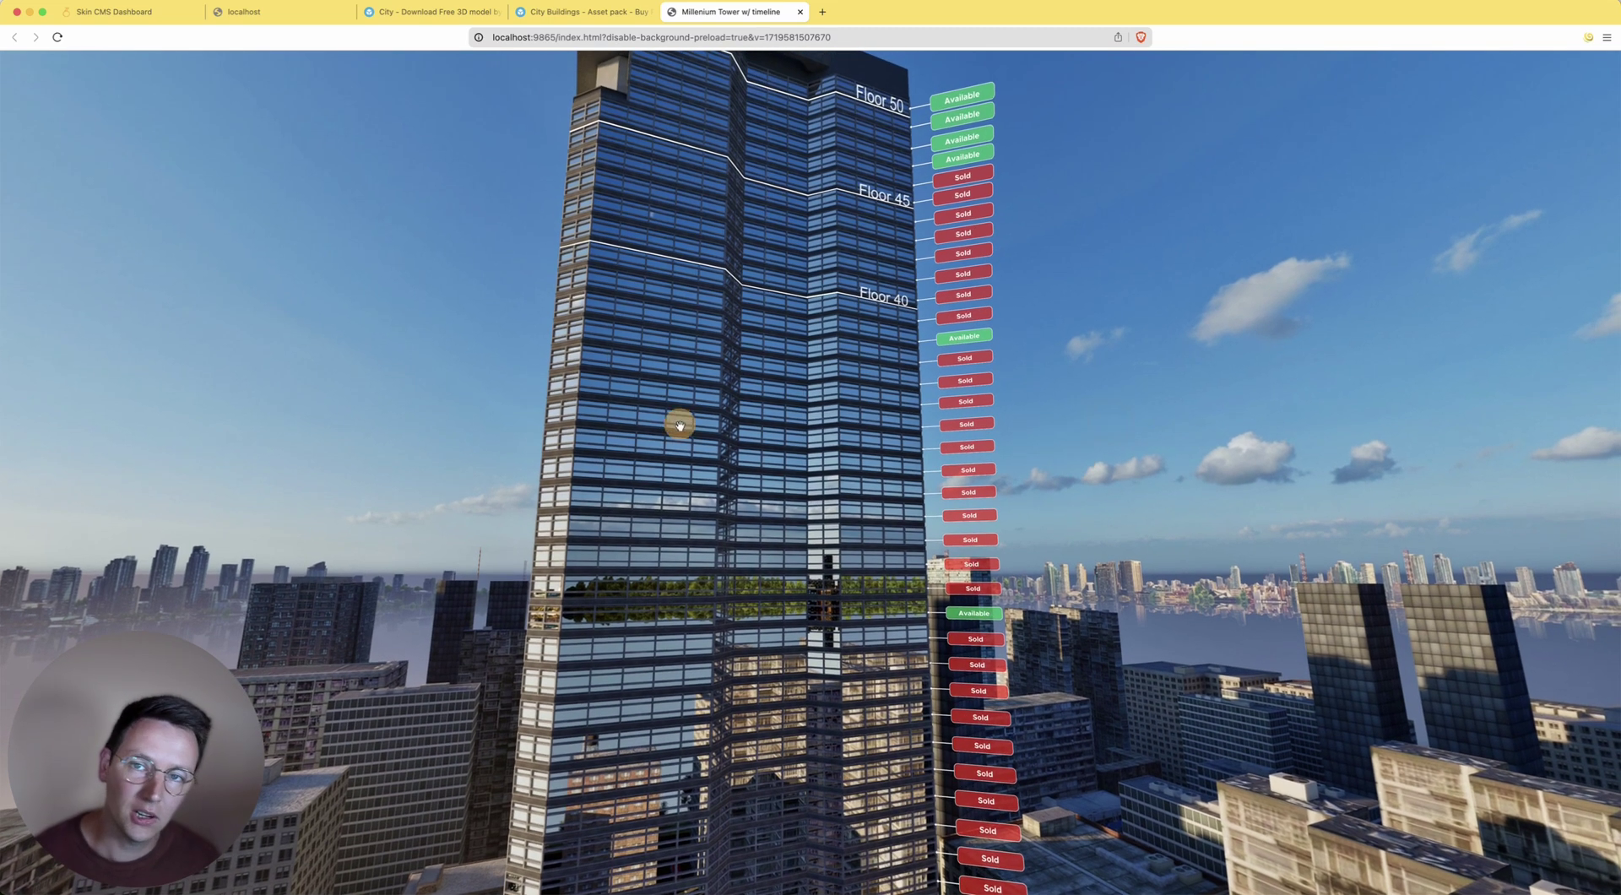
pyautogui.rightClick(785, 363)
pyautogui.click(840, 380)
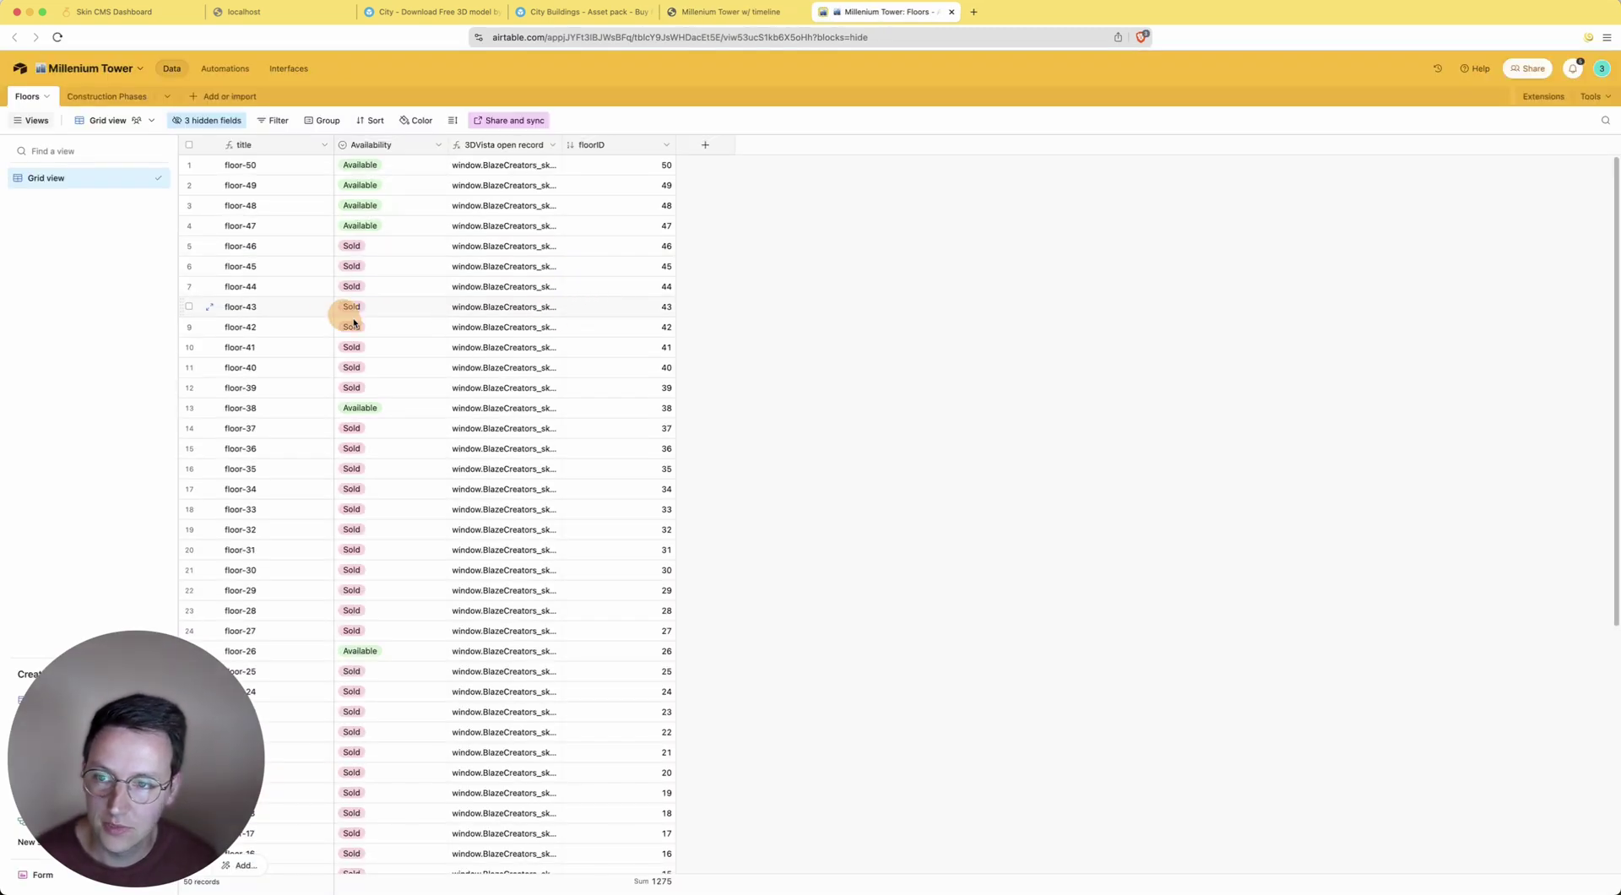
# - Set floor-46 to Available and paste that value down through floor-39
pyautogui.click(412, 245)
pyautogui.click(391, 323)
pyautogui.press('super+c')
pyautogui.keyDown('shift'); pyautogui.click(387, 392); pyautogui.keyUp('shift')
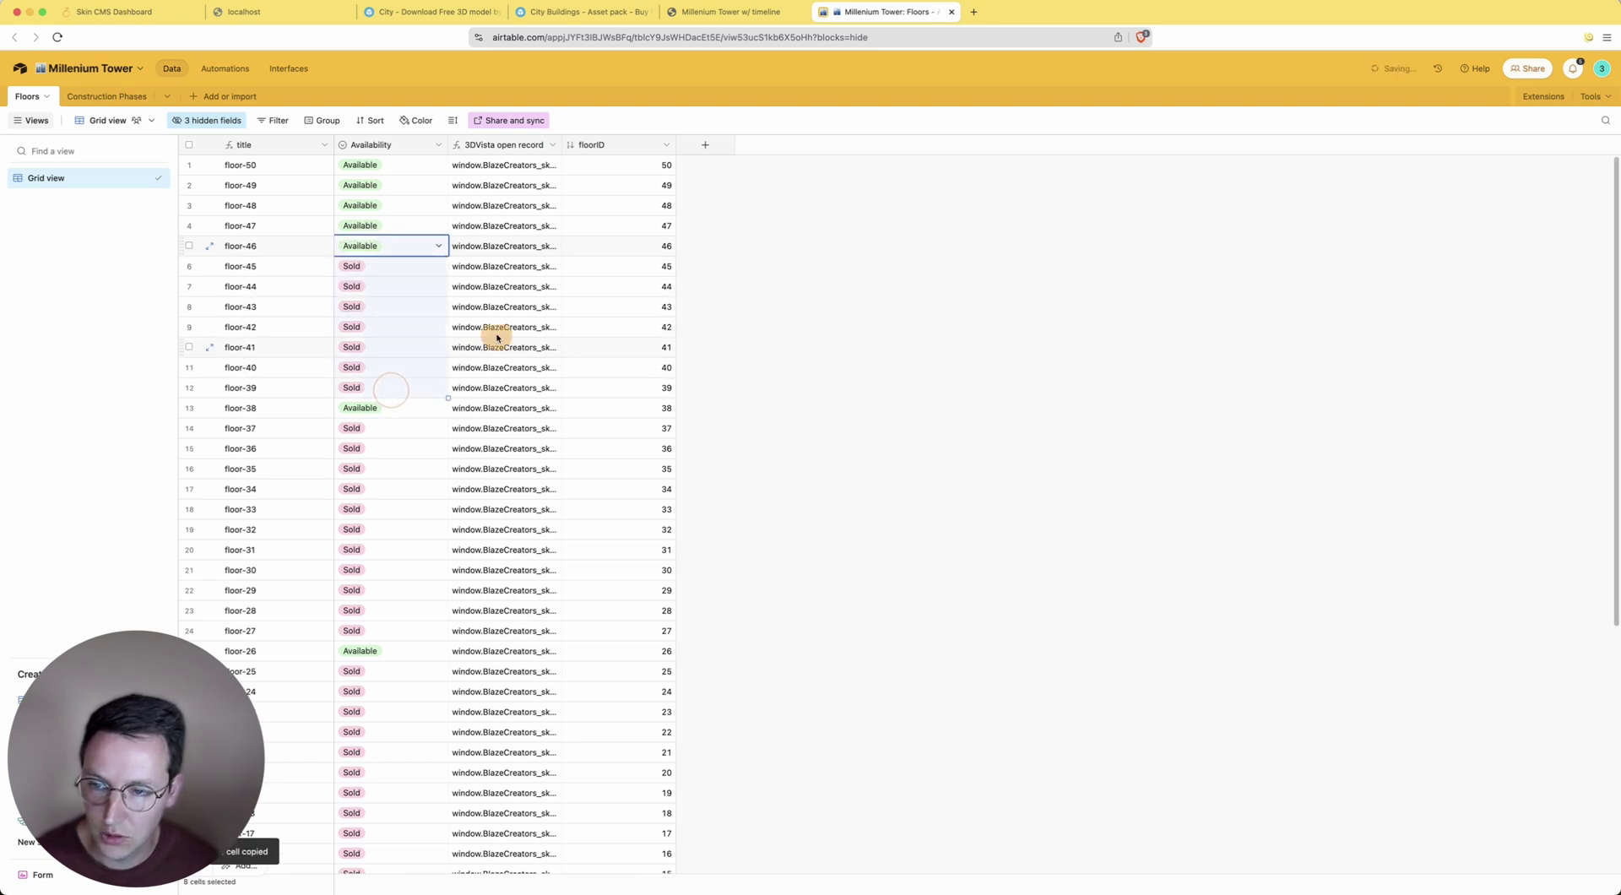
pyautogui.press('super+v')
pyautogui.click(1039, 449)
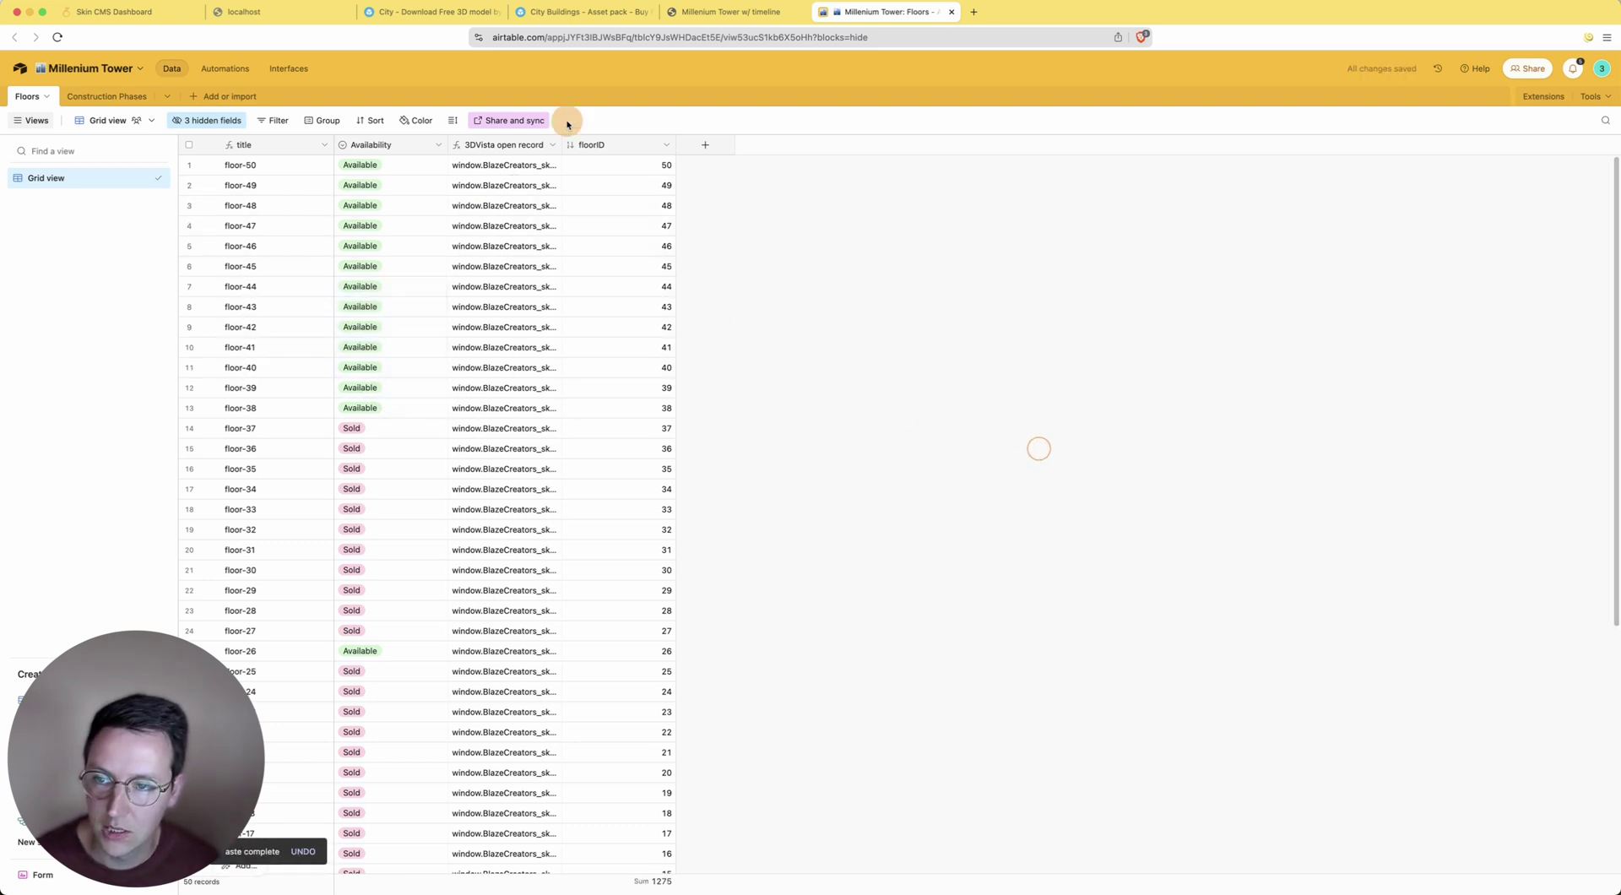
# - Set floor-50 to Sold and return to the Millenium Tower tour
pyautogui.click(377, 166)
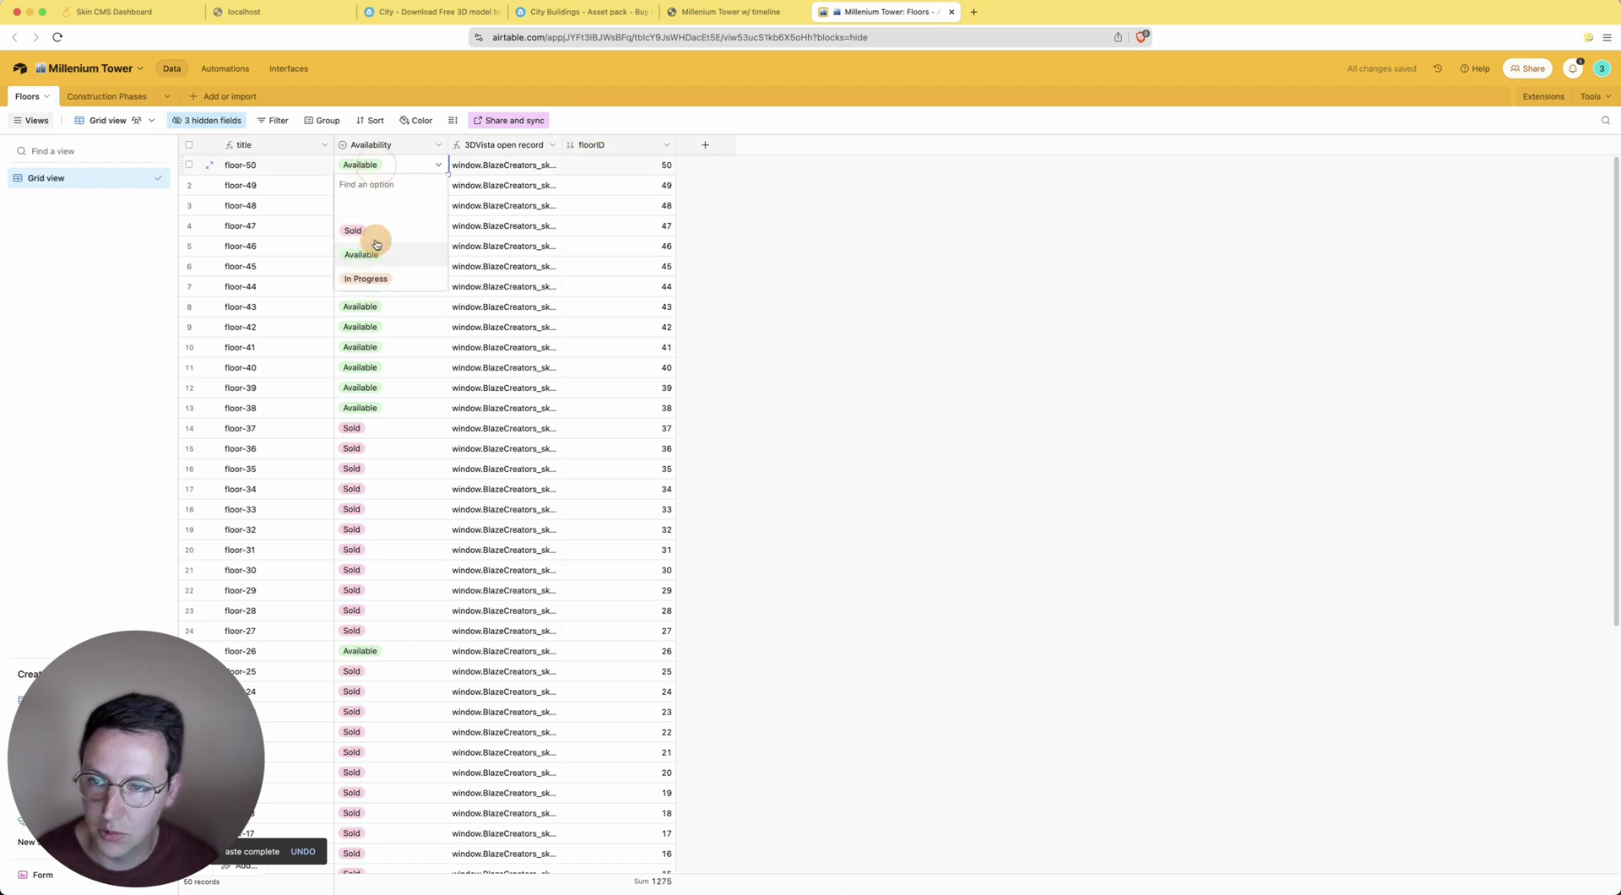
pyautogui.click(373, 235)
pyautogui.click(733, 12)
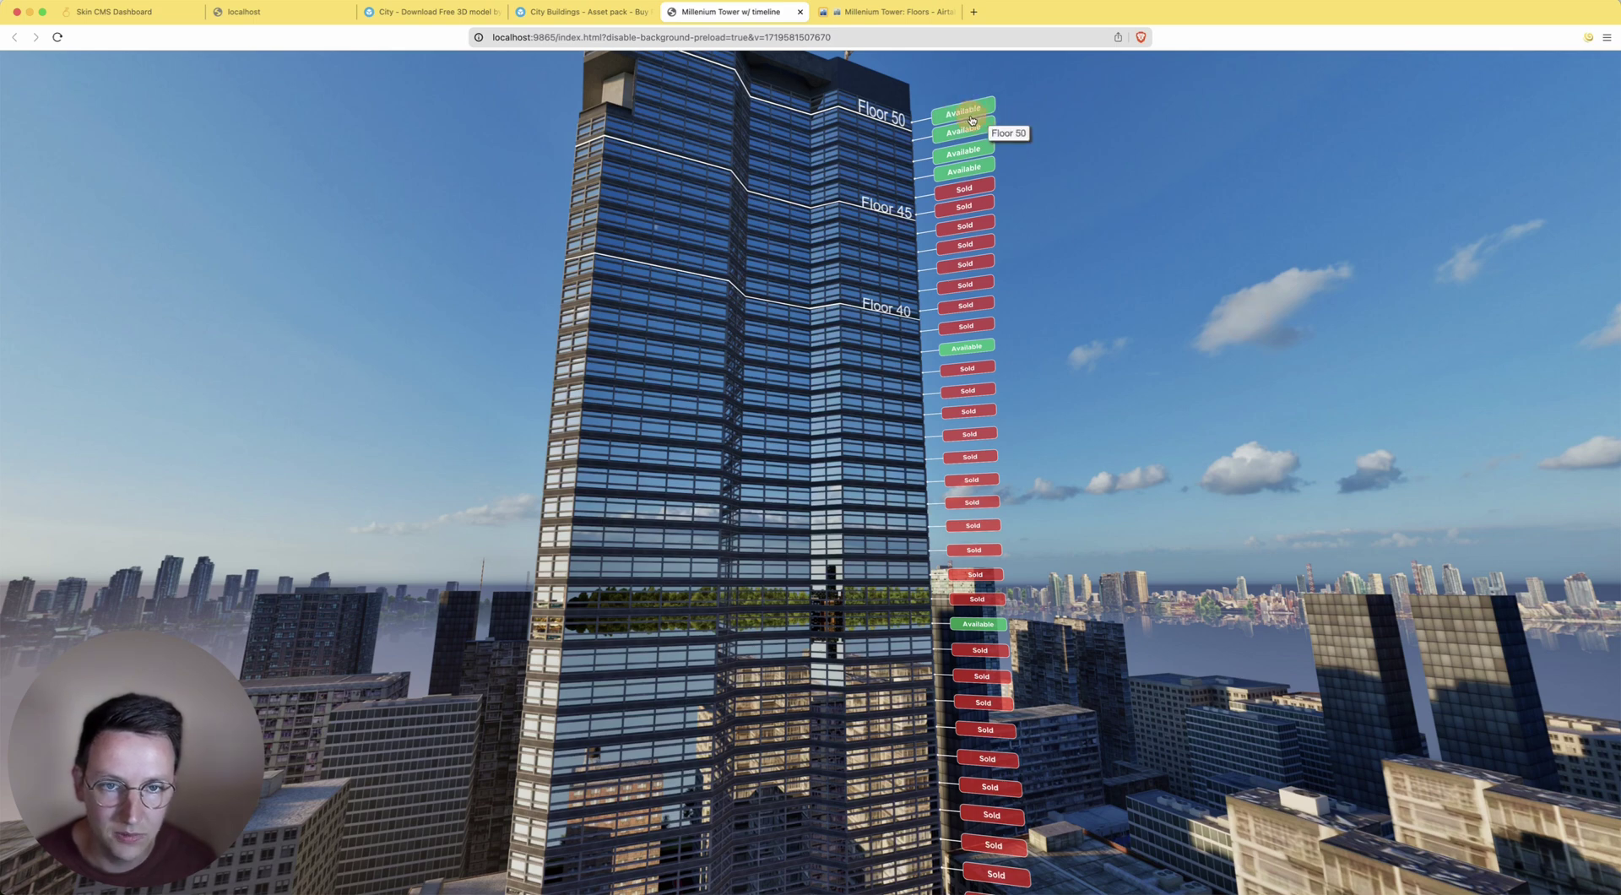
# - Reload the tower tour page so it loads the updated floor availability
pyautogui.click(906, 36)
pyautogui.press('Return')
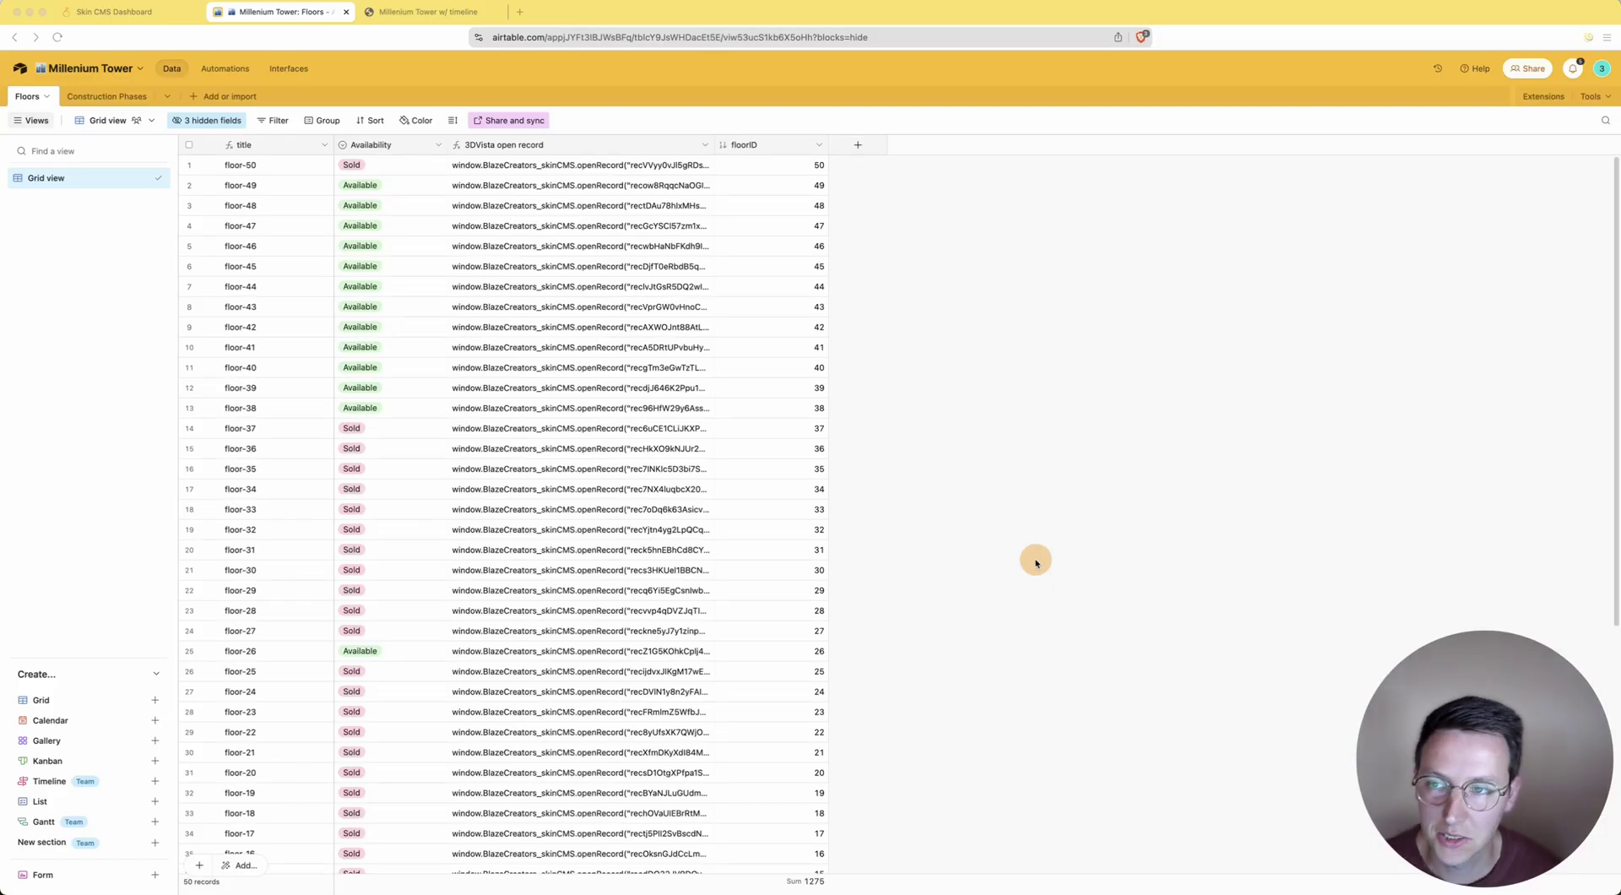
# - Review the settings of the title and floorID fields in the Floors table
pyautogui.click(1216, 336)
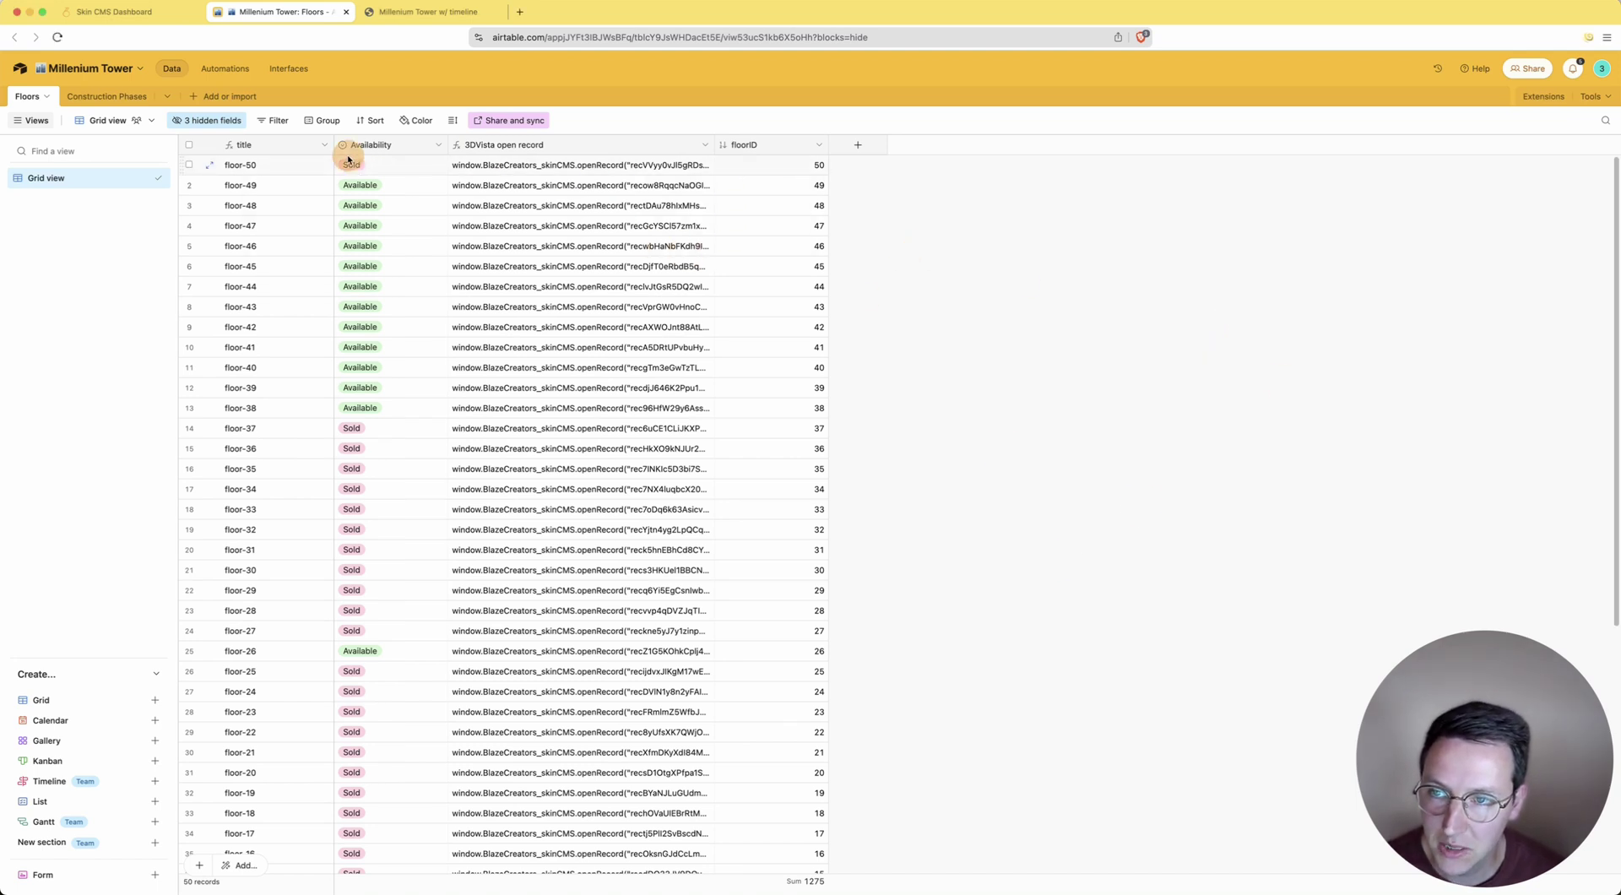
pyautogui.click(320, 143)
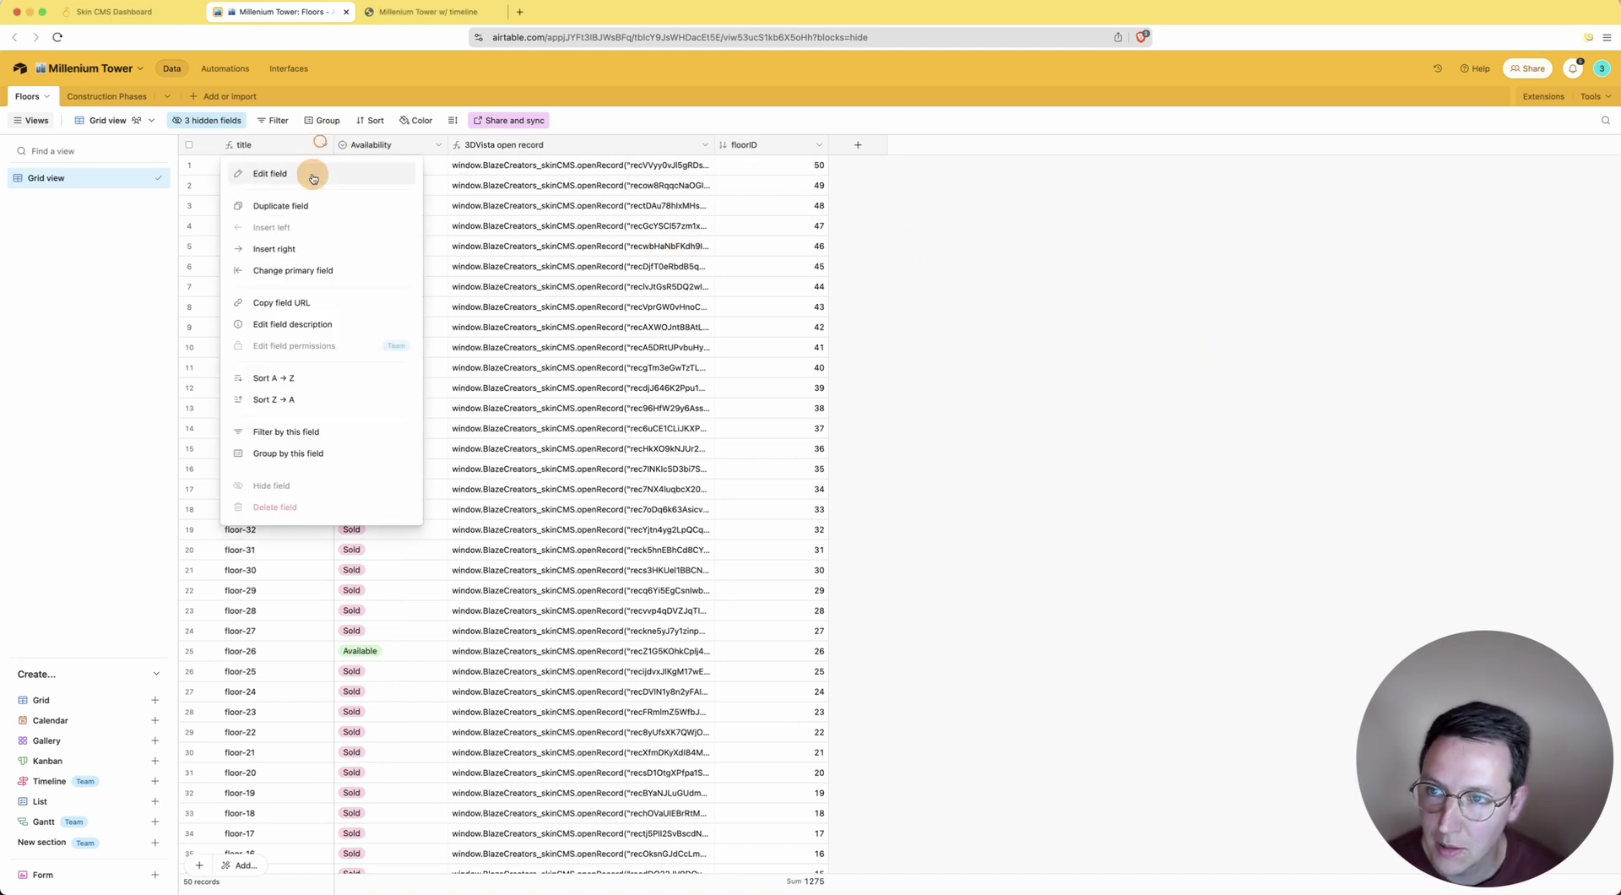
pyautogui.click(304, 173)
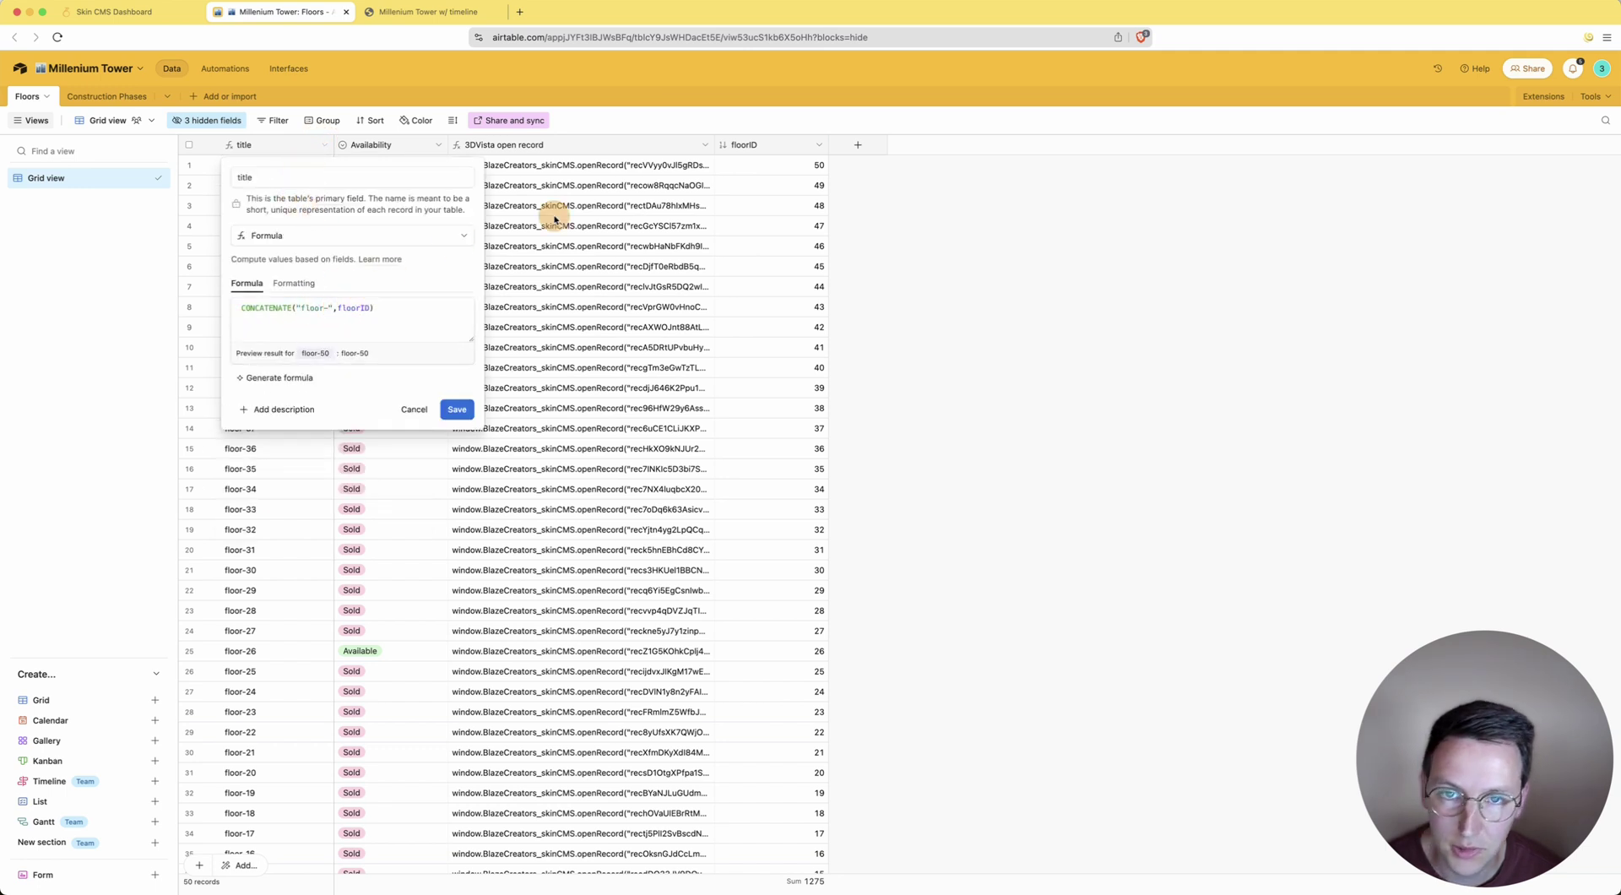
pyautogui.click(924, 230)
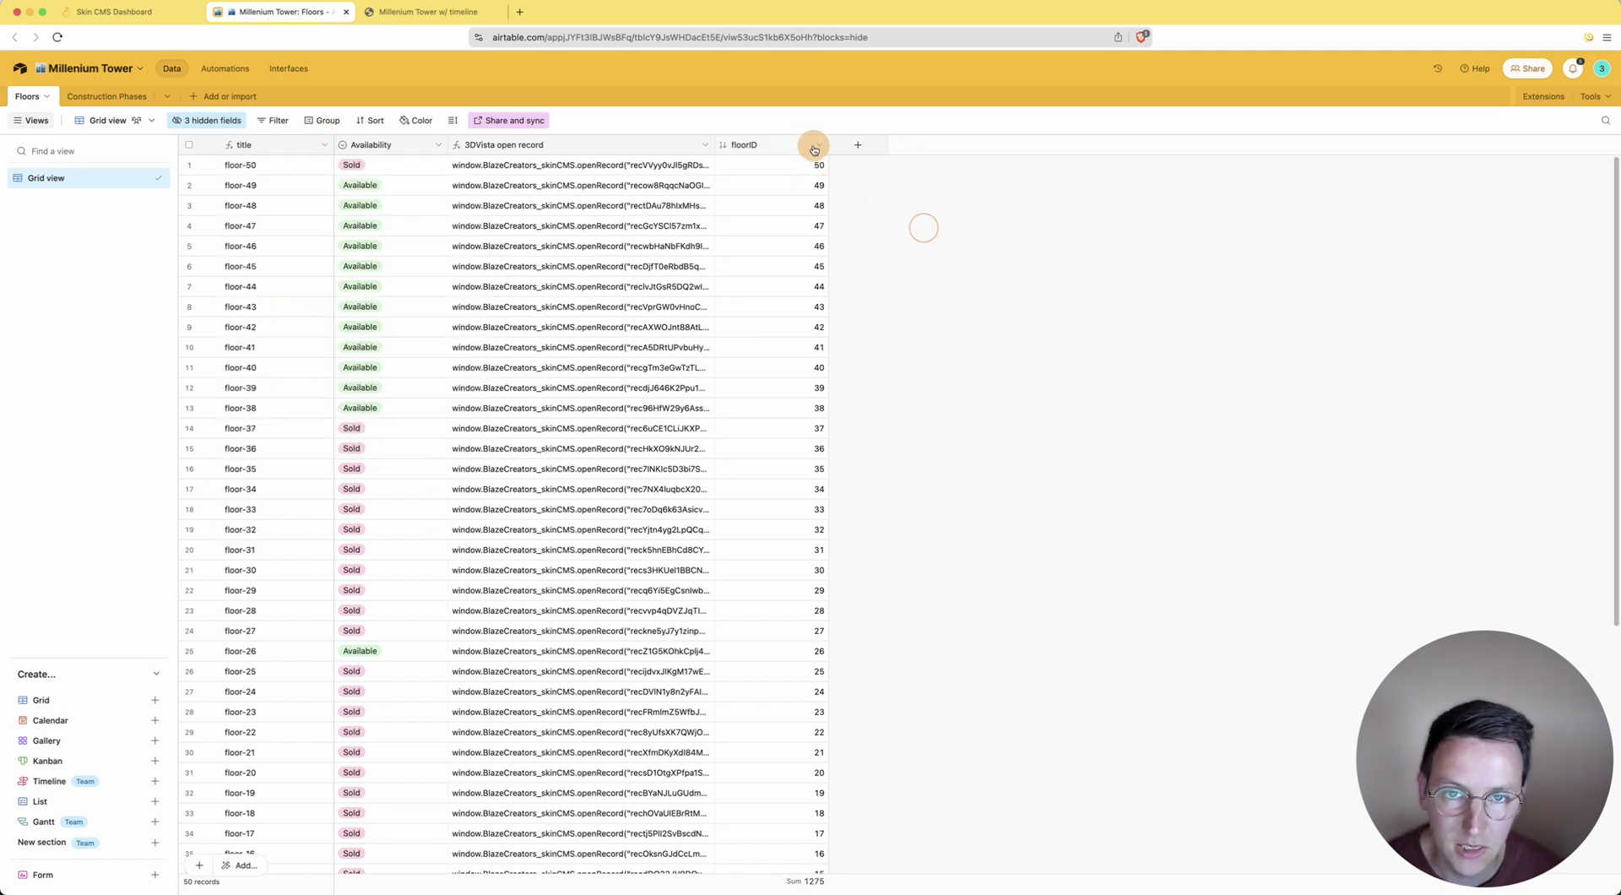
pyautogui.click(818, 143)
pyautogui.click(795, 185)
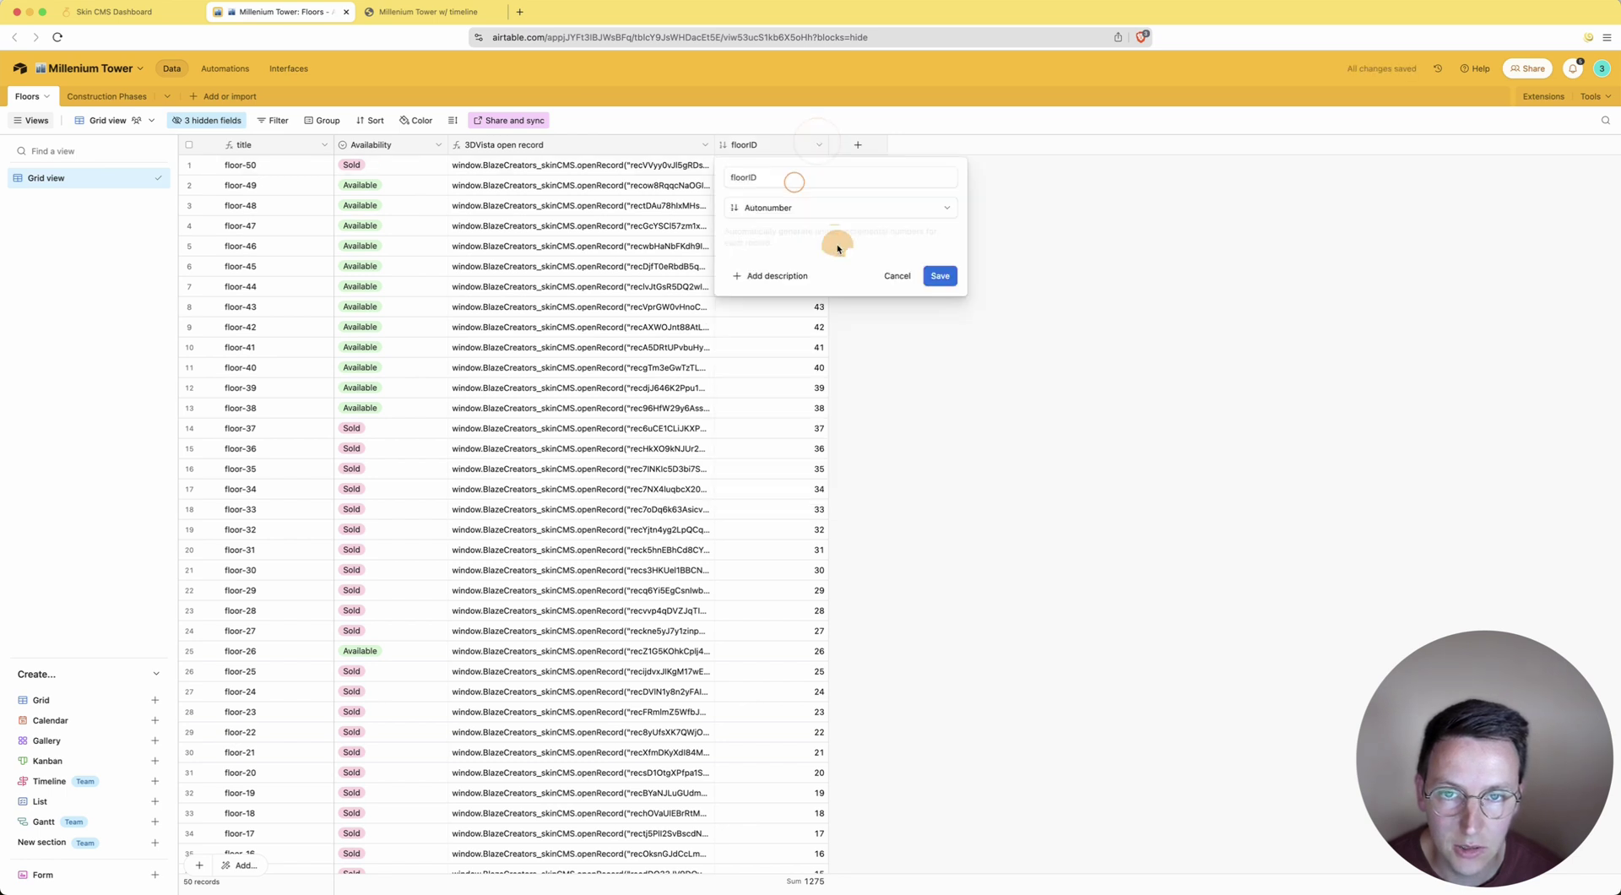
pyautogui.click(938, 276)
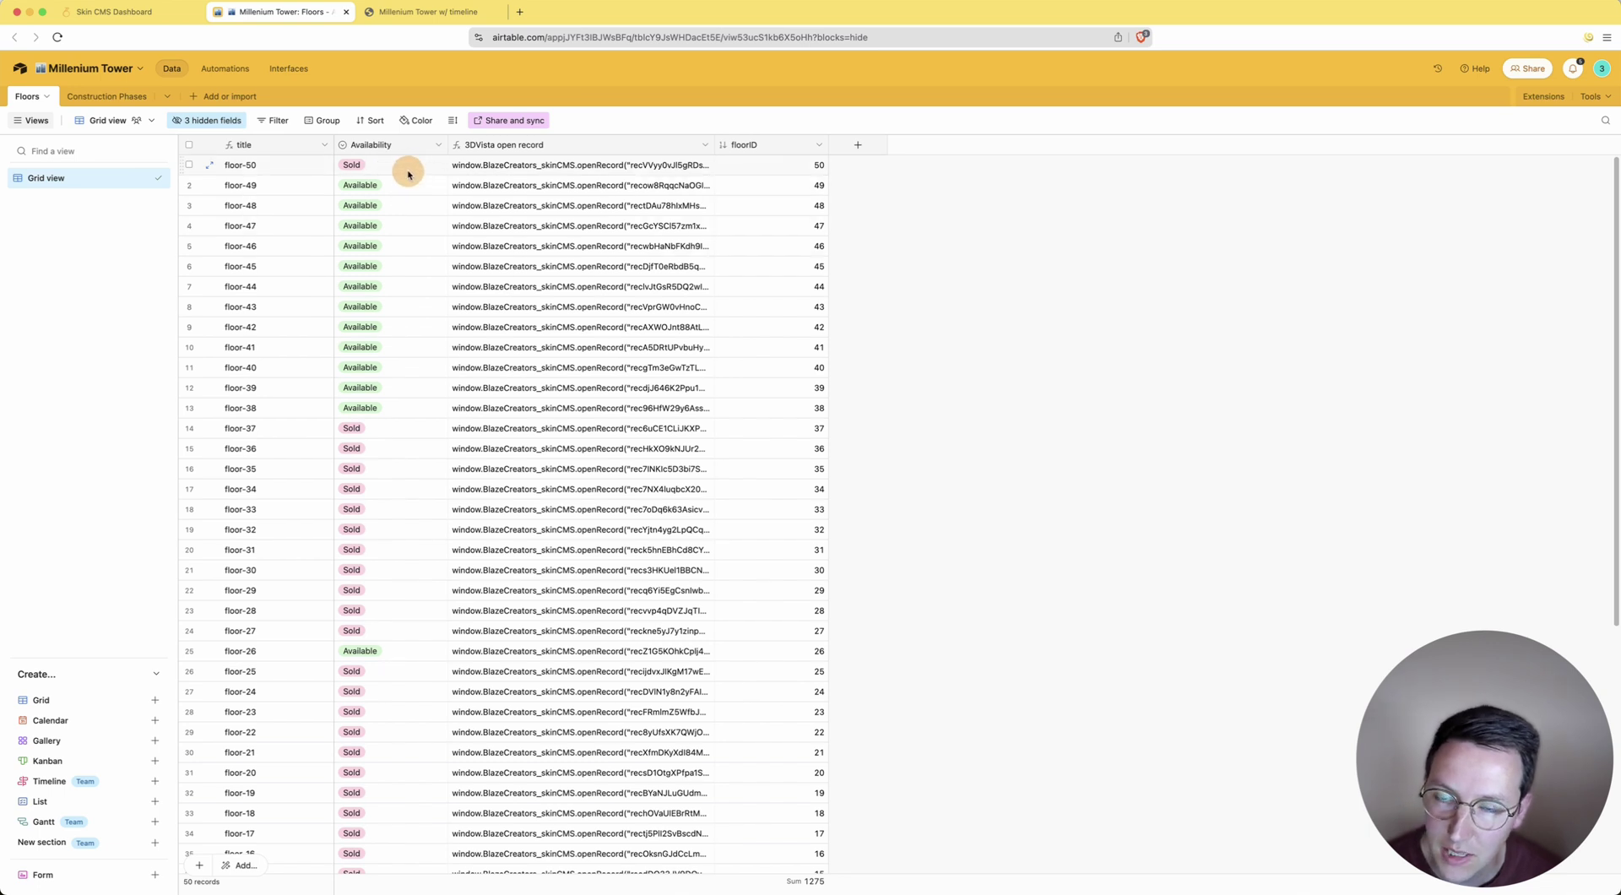
# - Hide the 3DVista open record column and reopen the Skin CMS mapping configuration
pyautogui.click(579, 187)
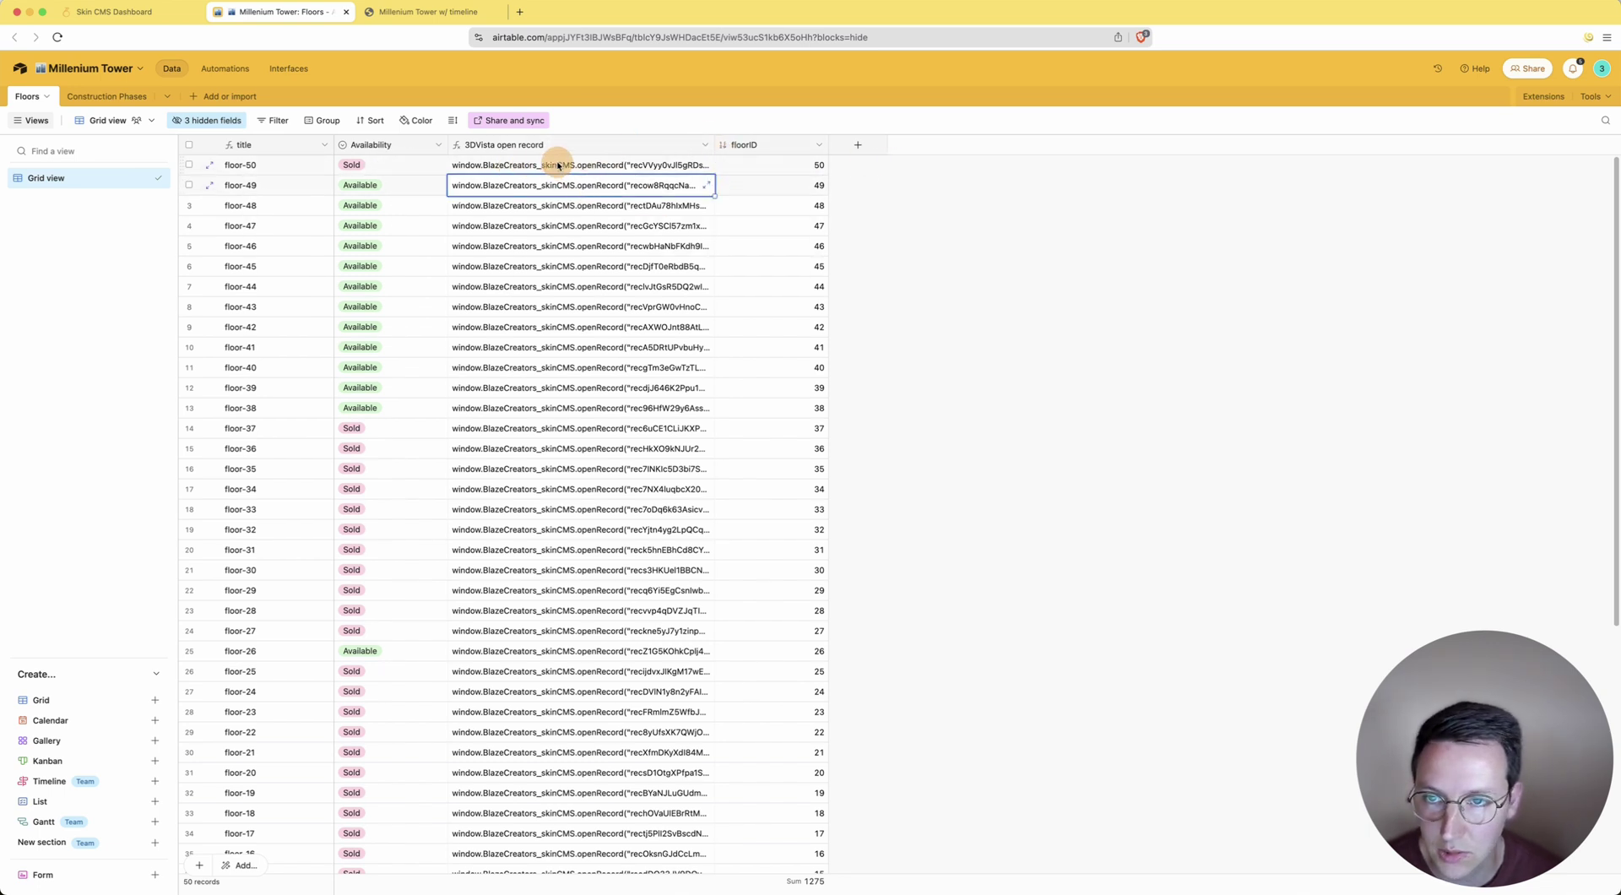
pyautogui.click(704, 145)
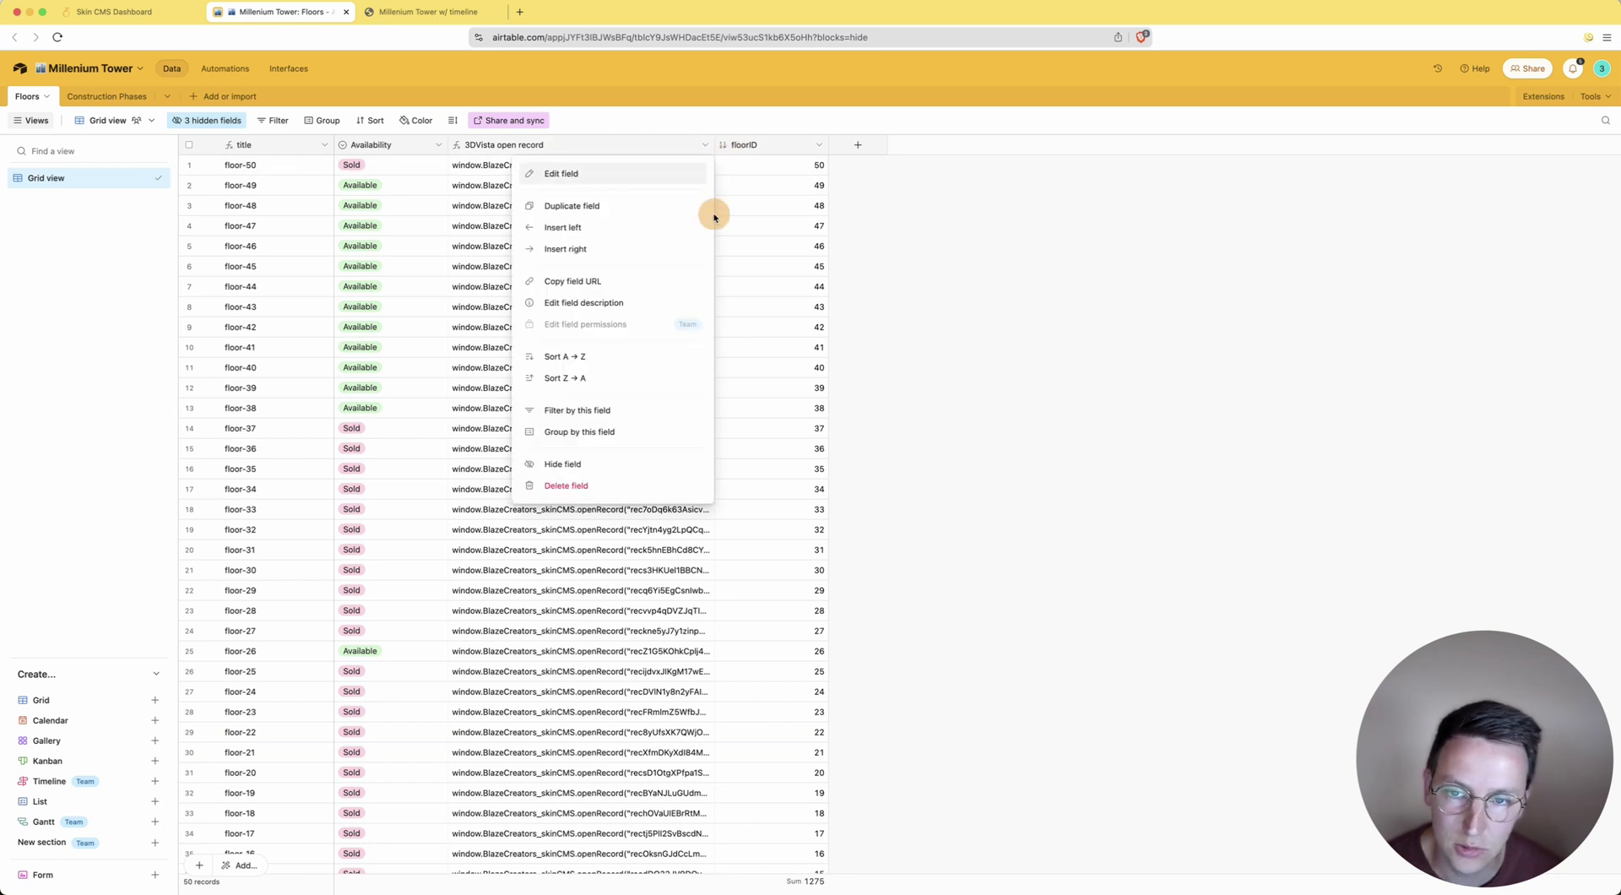
pyautogui.click(573, 467)
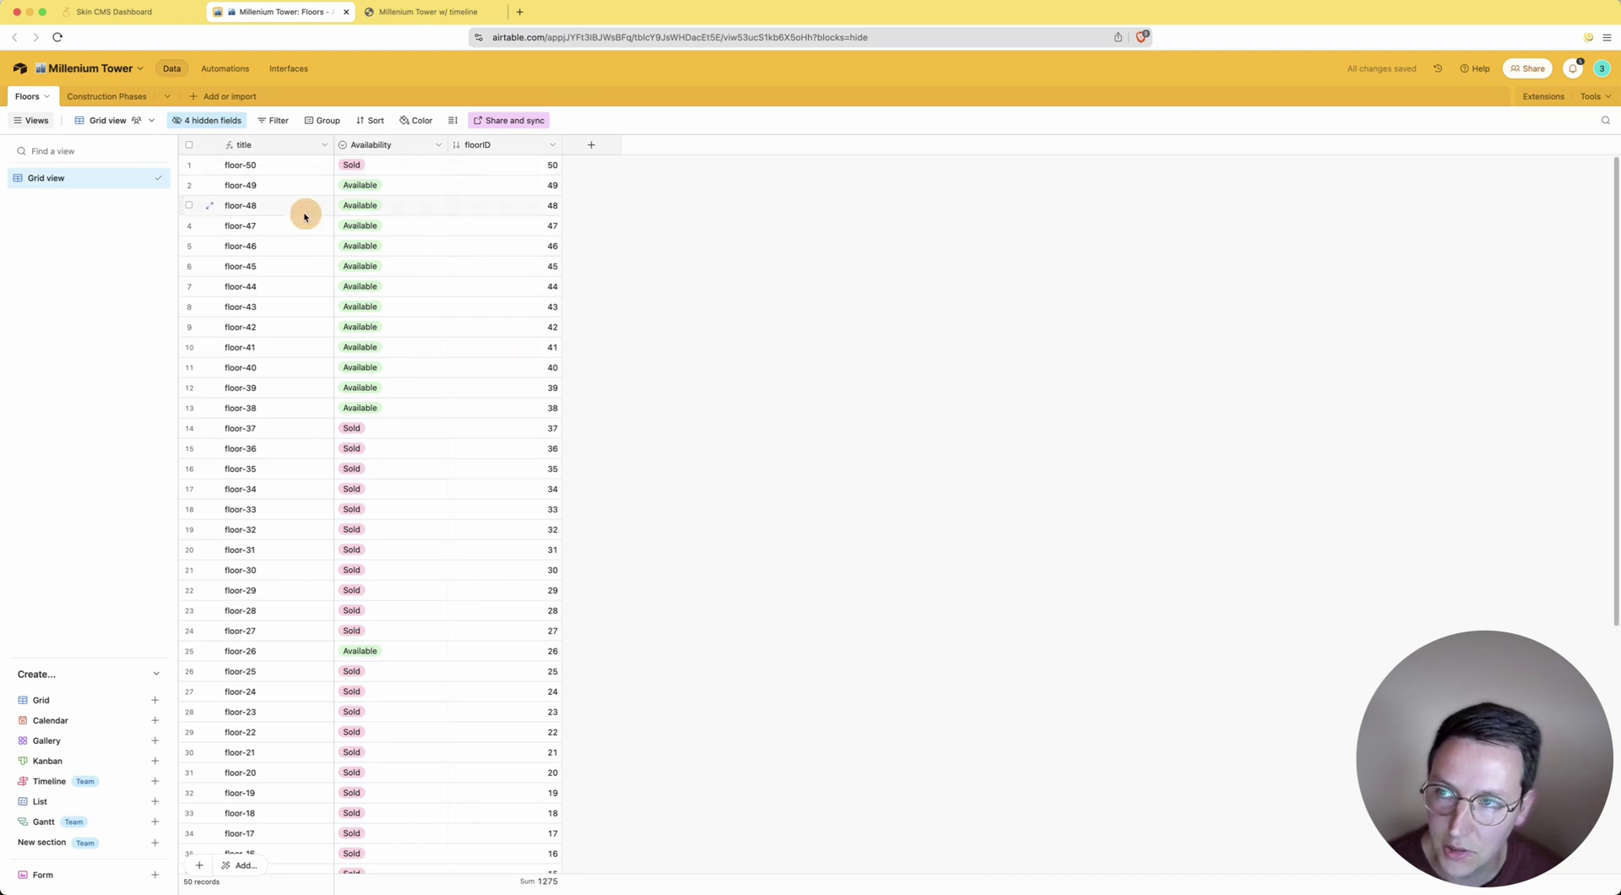
pyautogui.click(118, 12)
pyautogui.click(111, 279)
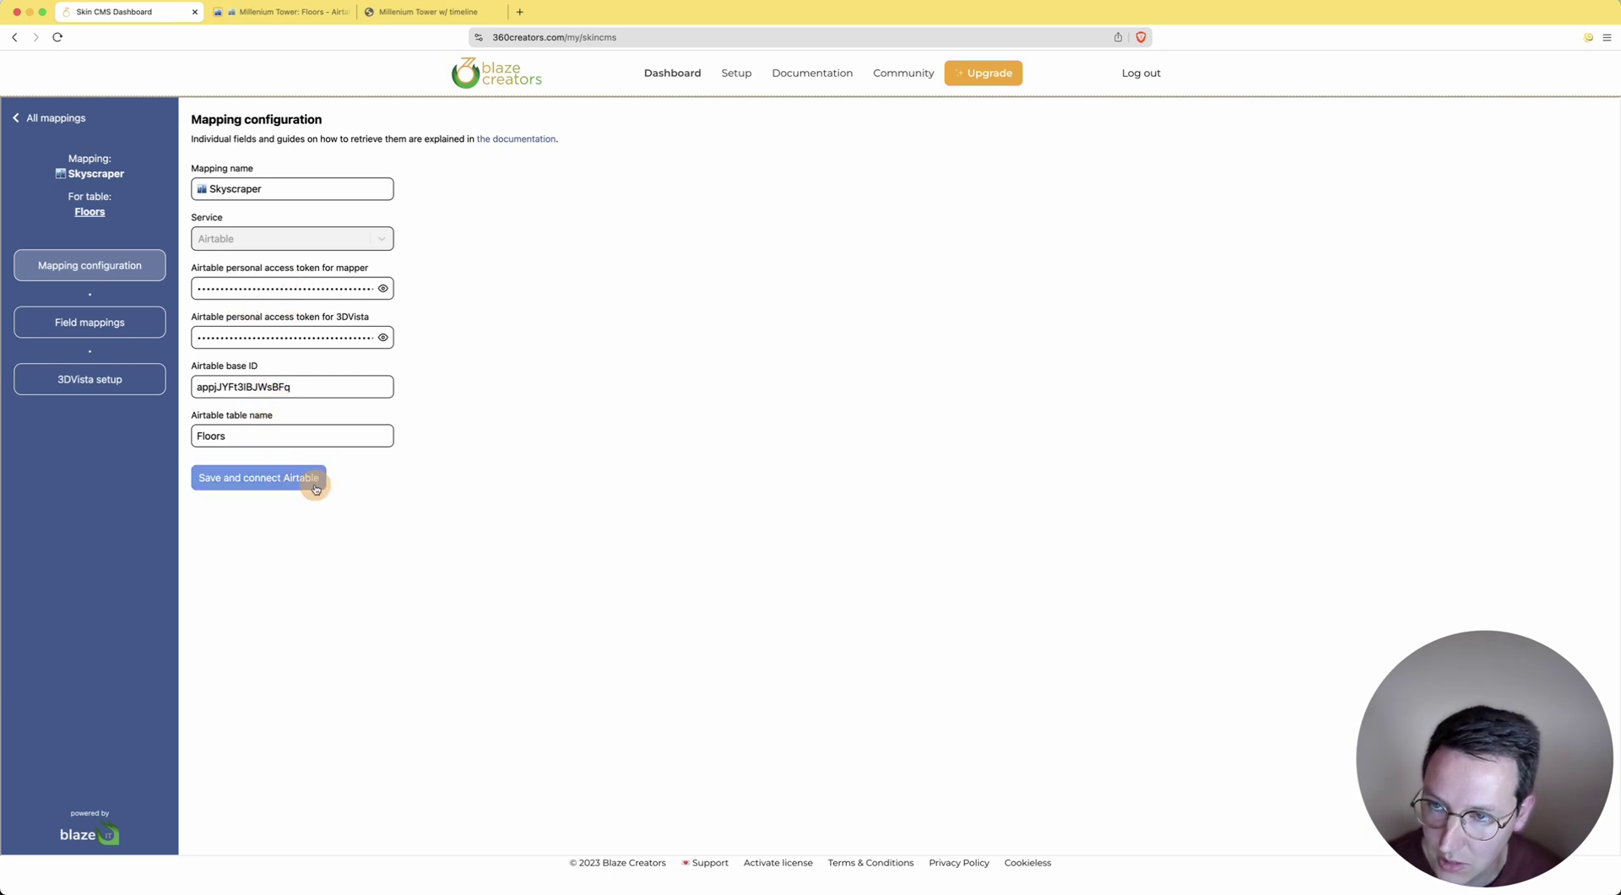
# - Save and connect Airtable, save the field mappings, and copy the 3DVista code from setup
pyautogui.click(275, 475)
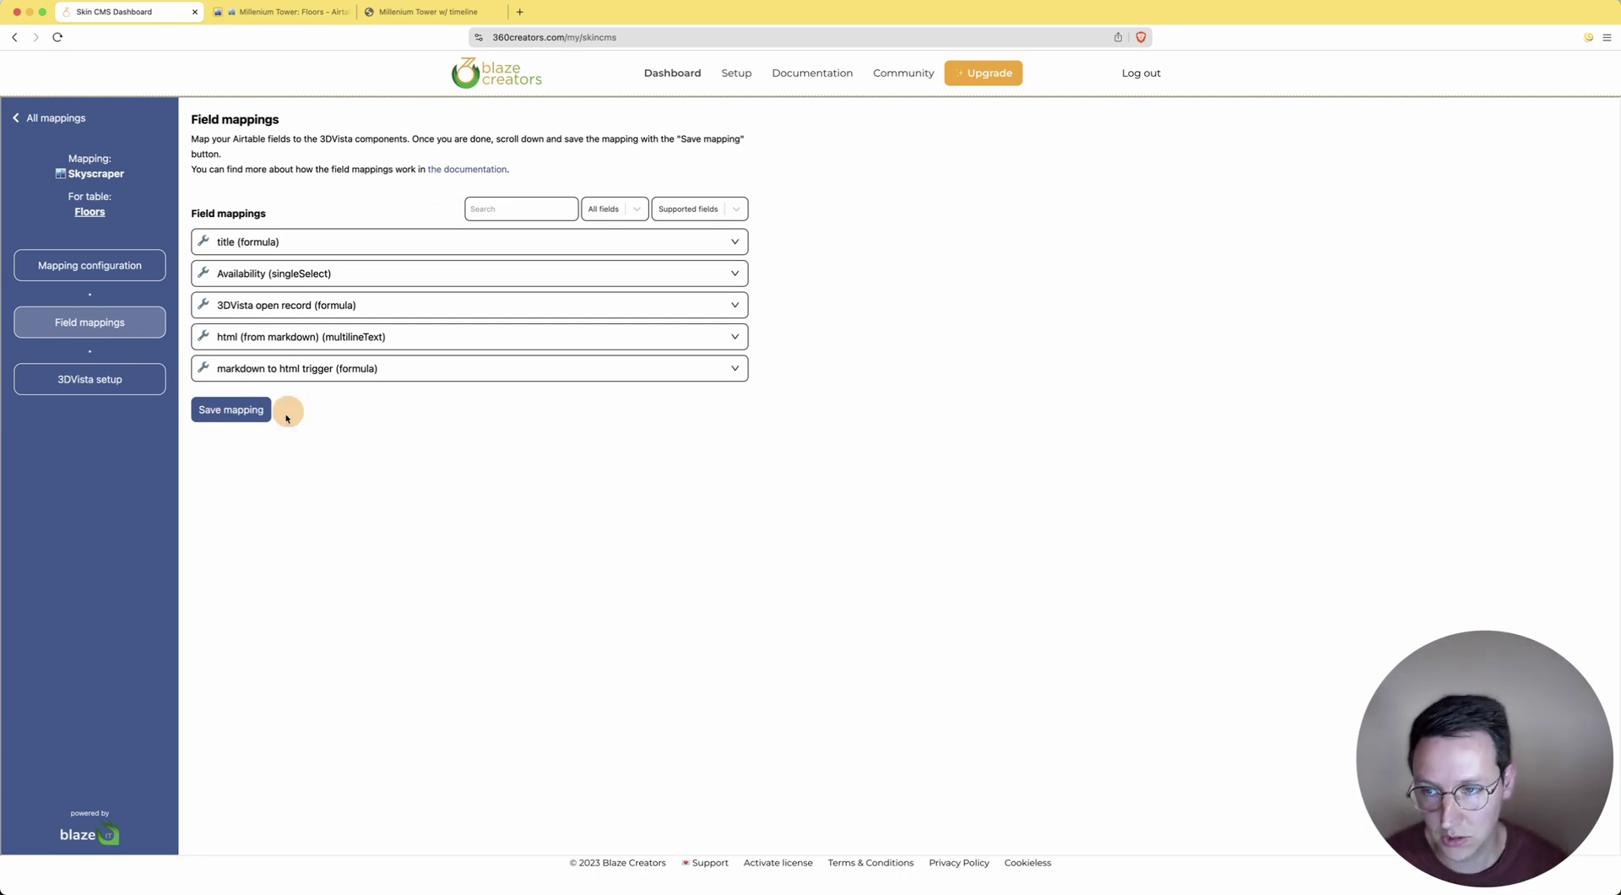
pyautogui.click(235, 414)
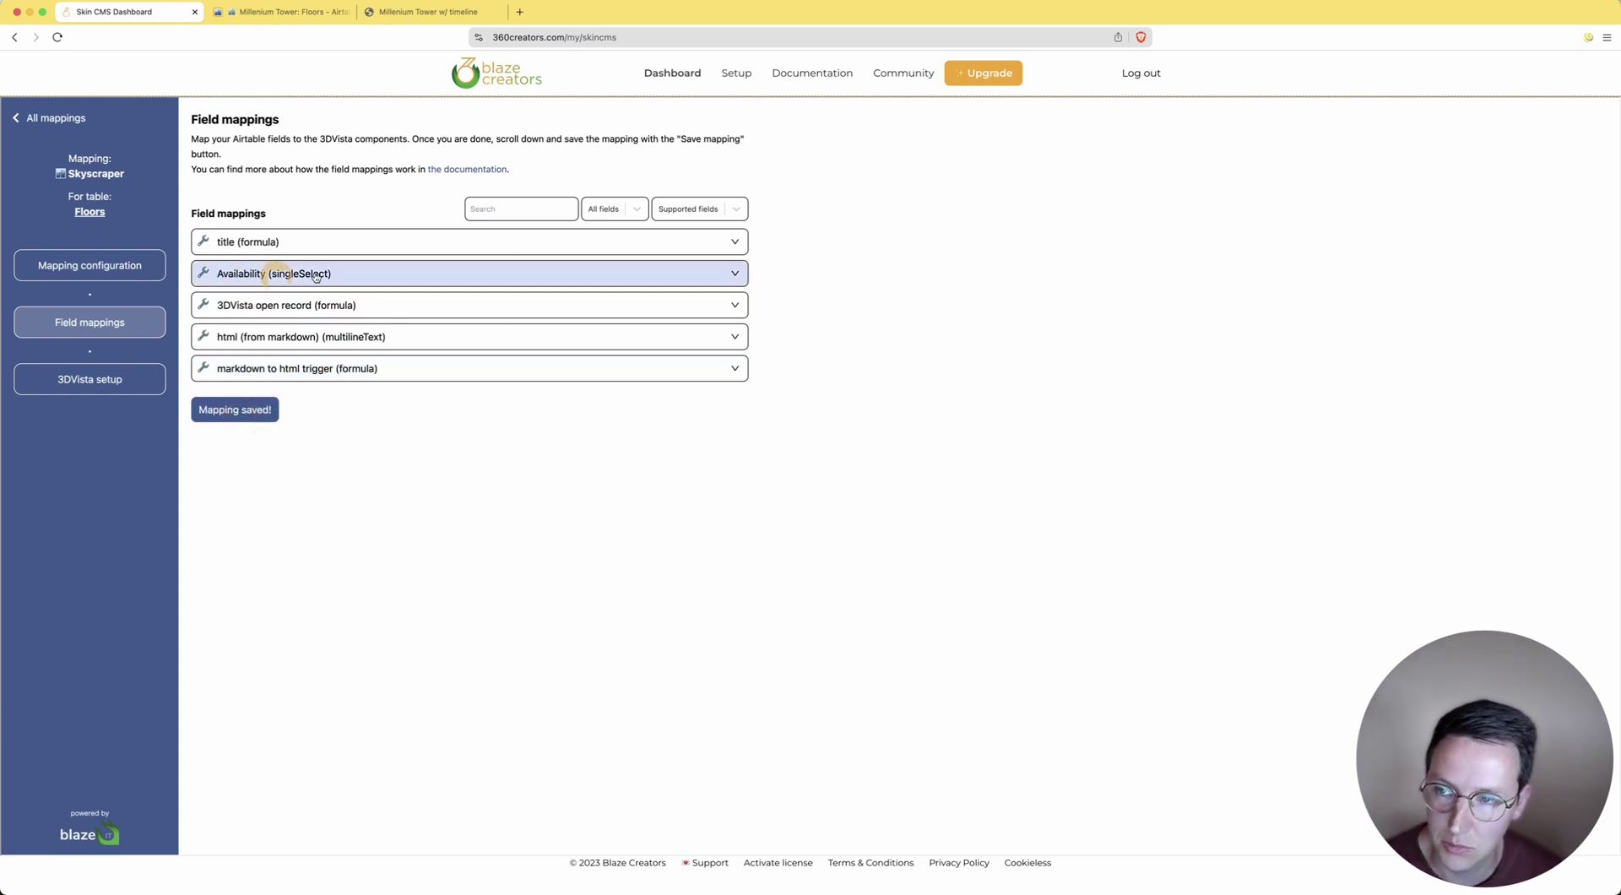
pyautogui.click(91, 382)
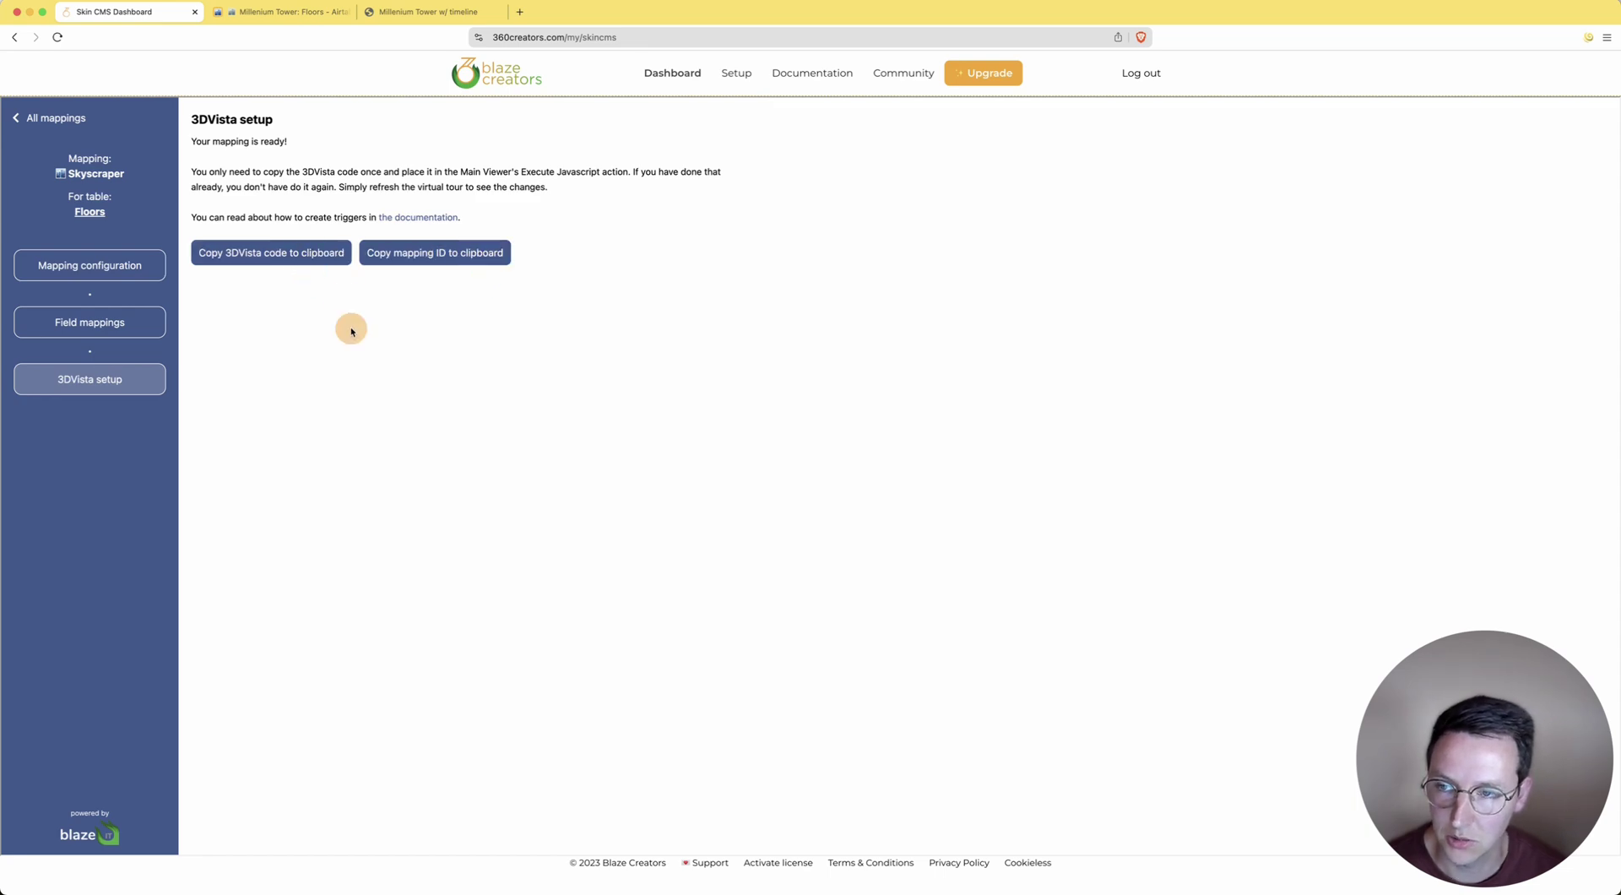
pyautogui.click(253, 256)
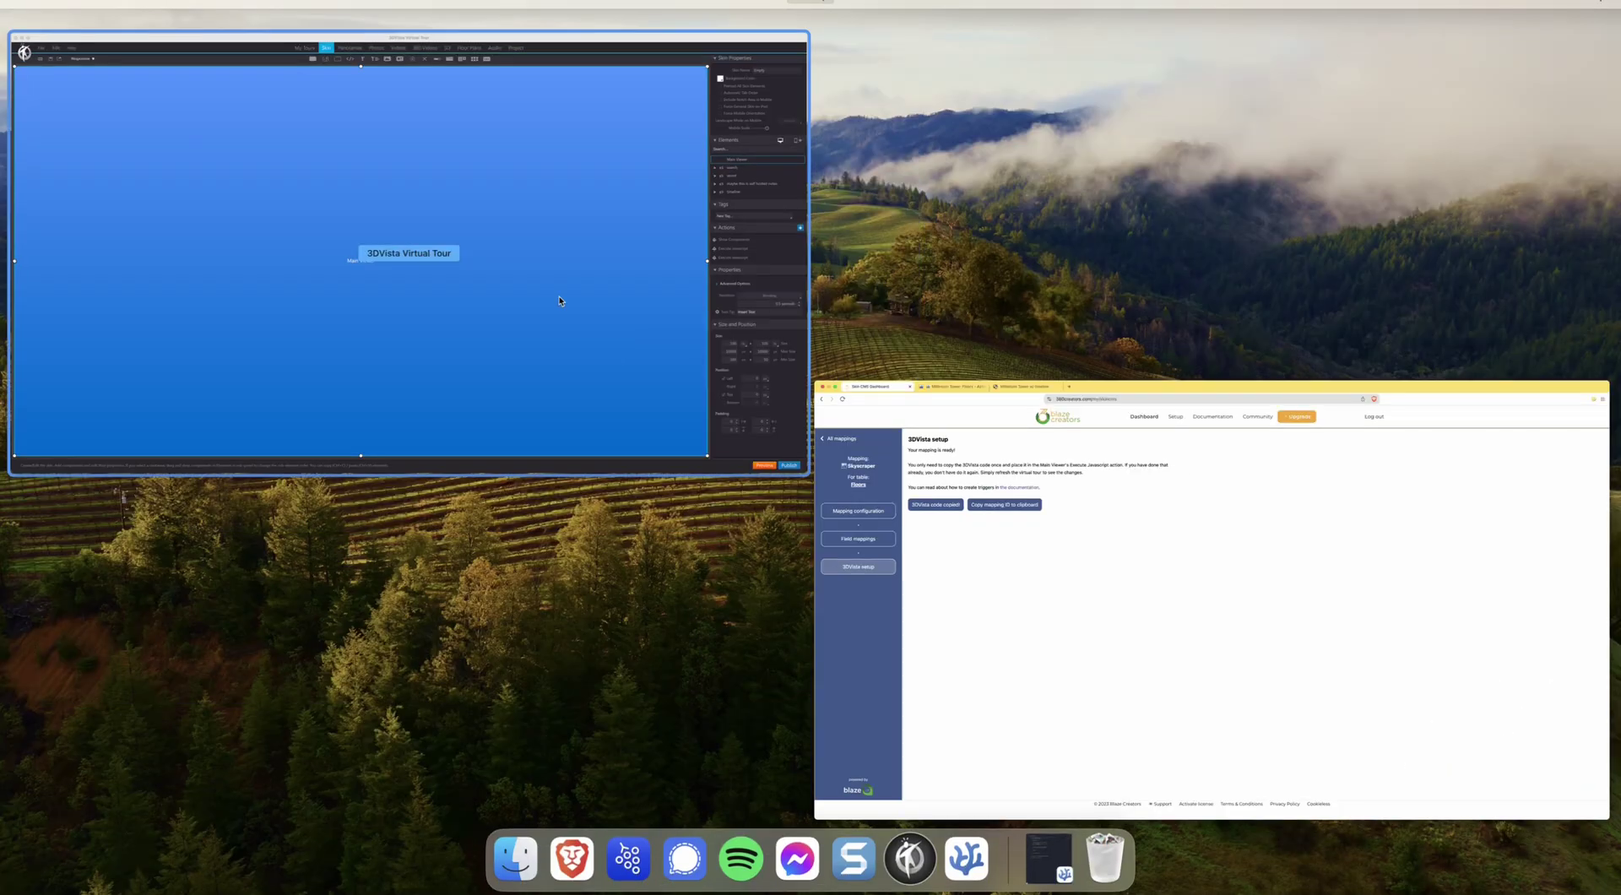
pyautogui.click(559, 296)
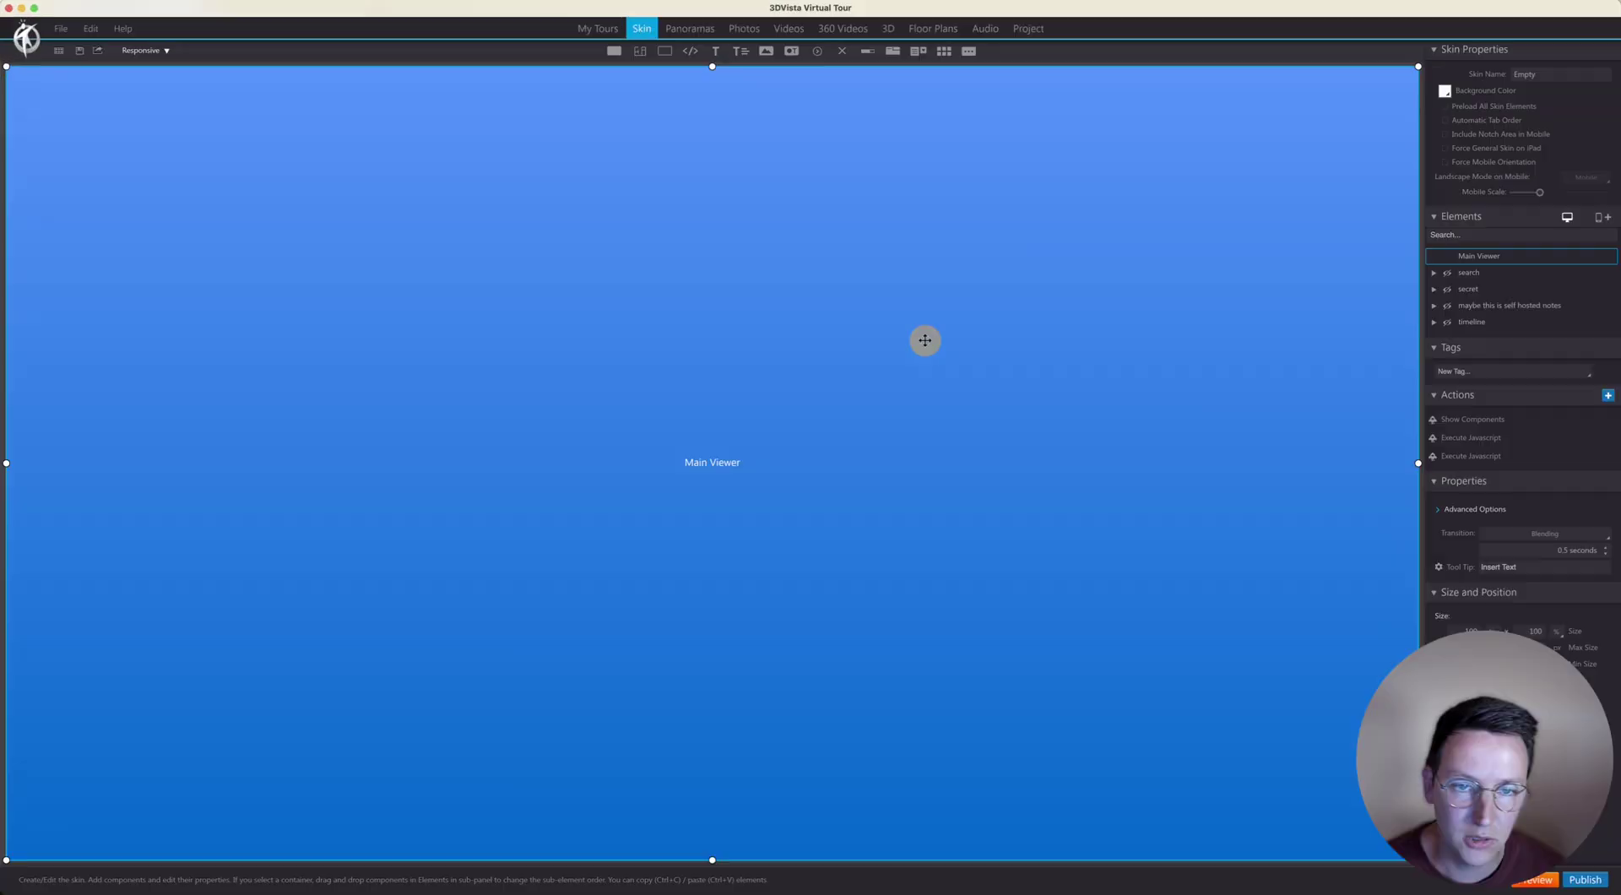
pyautogui.doubleClick(1509, 438)
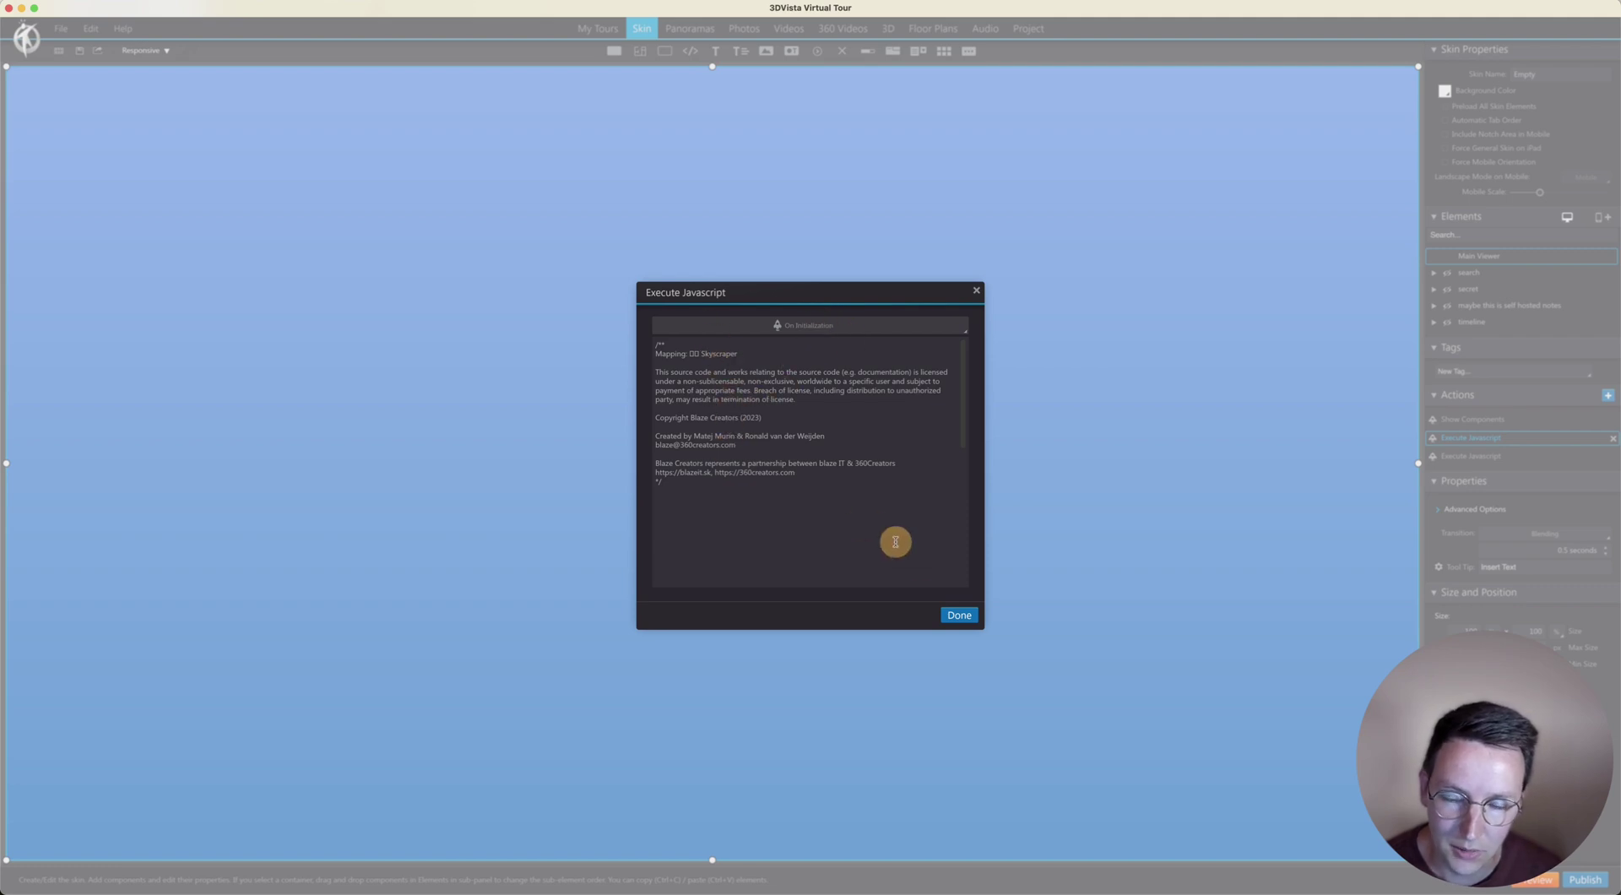
pyautogui.click(960, 615)
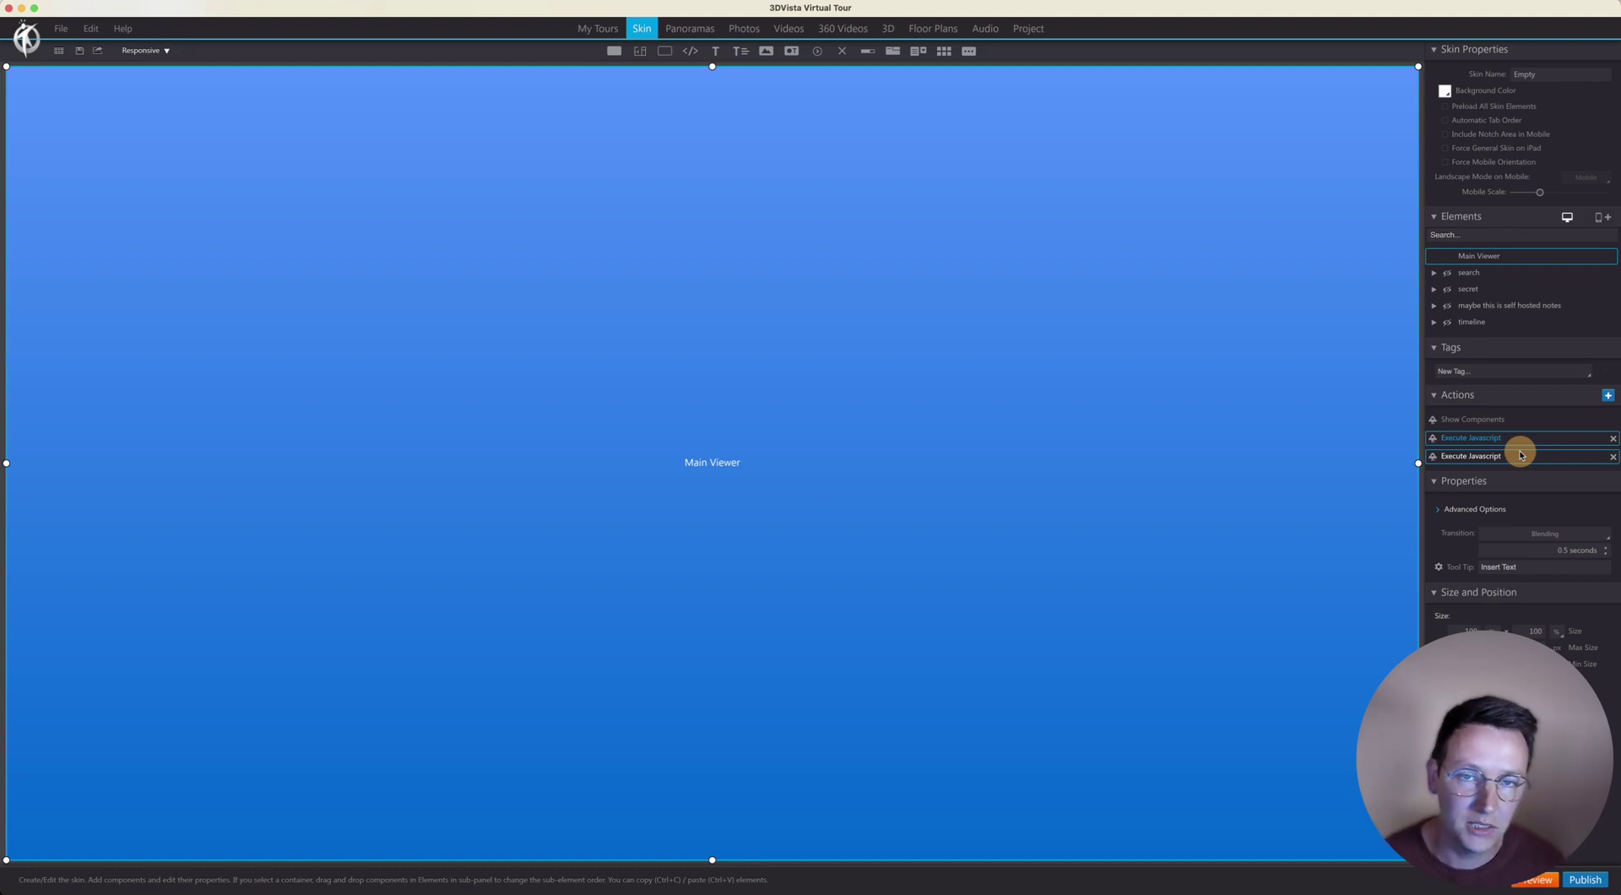
pyautogui.click(1474, 460)
pyautogui.doubleClick(1476, 460)
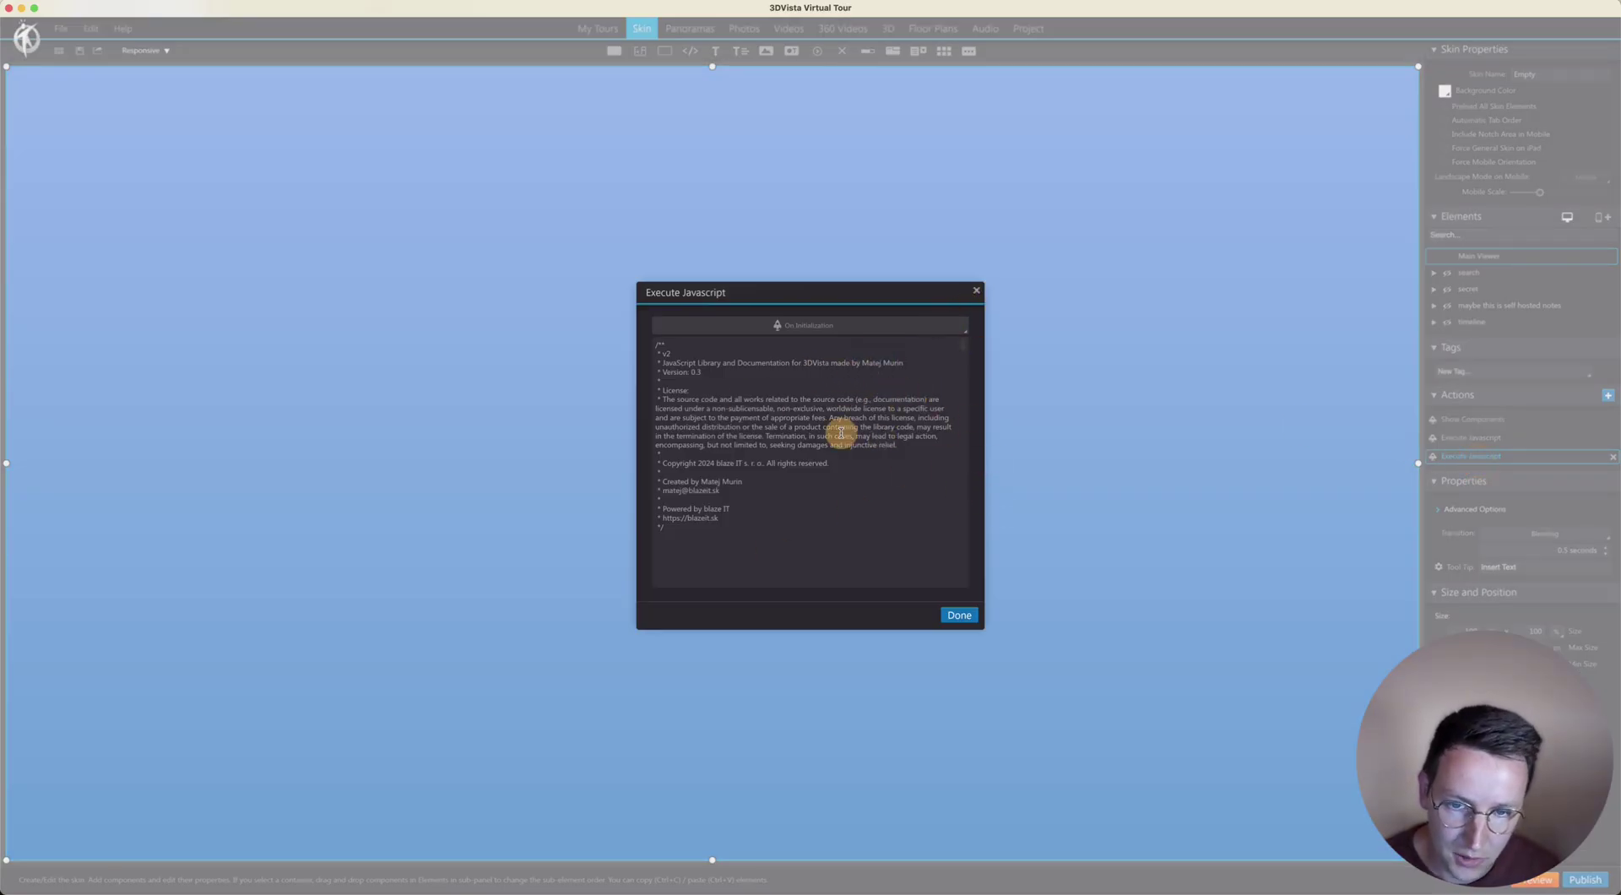
pyautogui.click(976, 290)
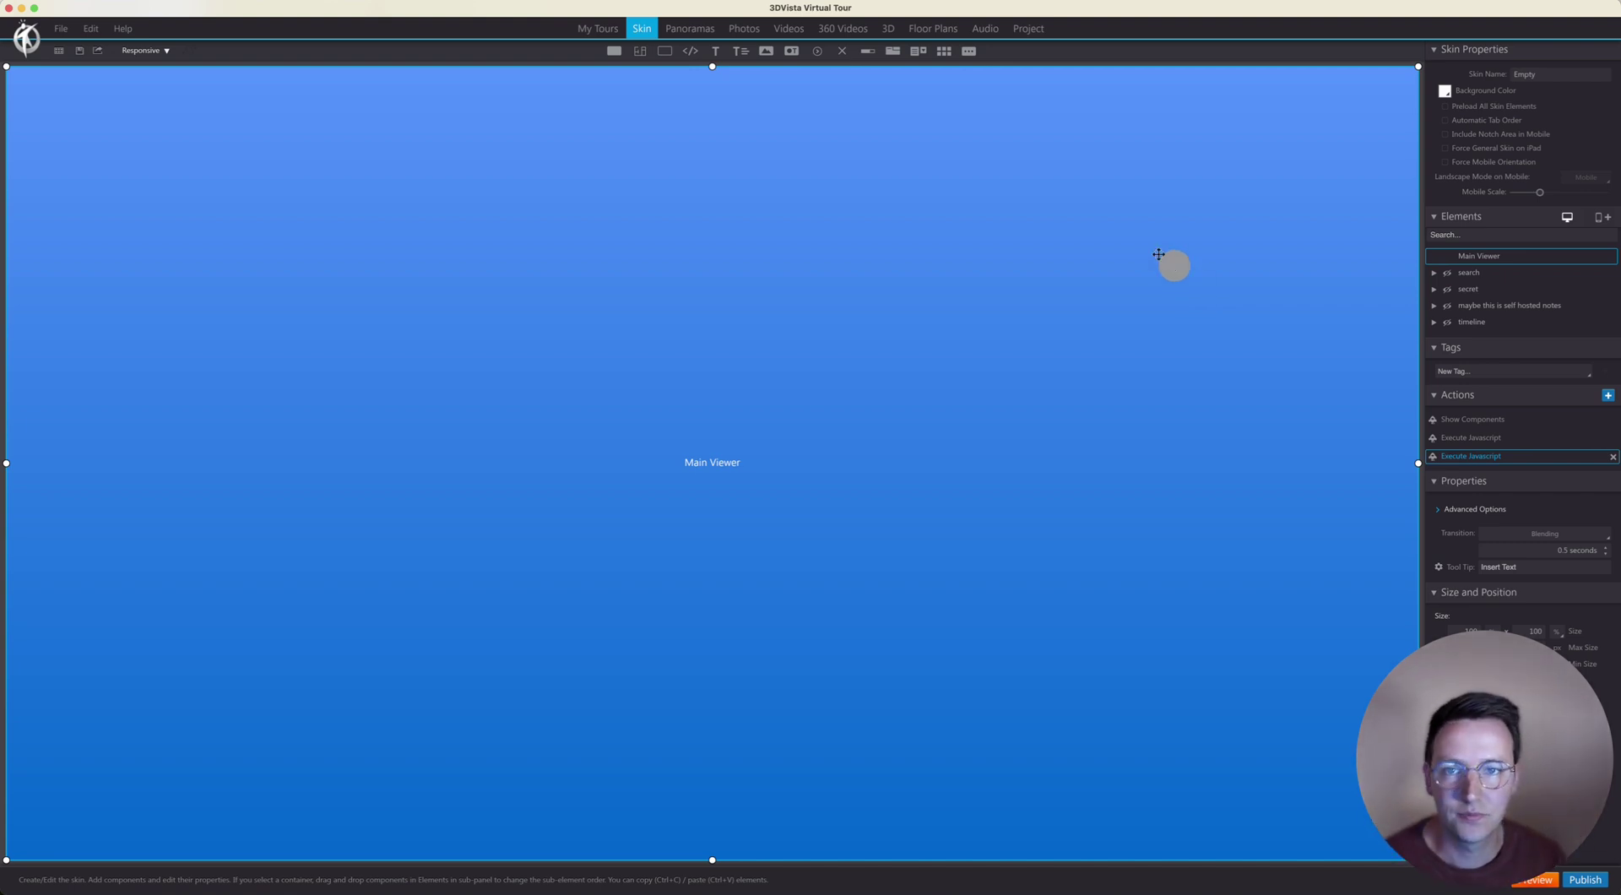
# - Show the hotspots of the Finished panorama
pyautogui.click(687, 32)
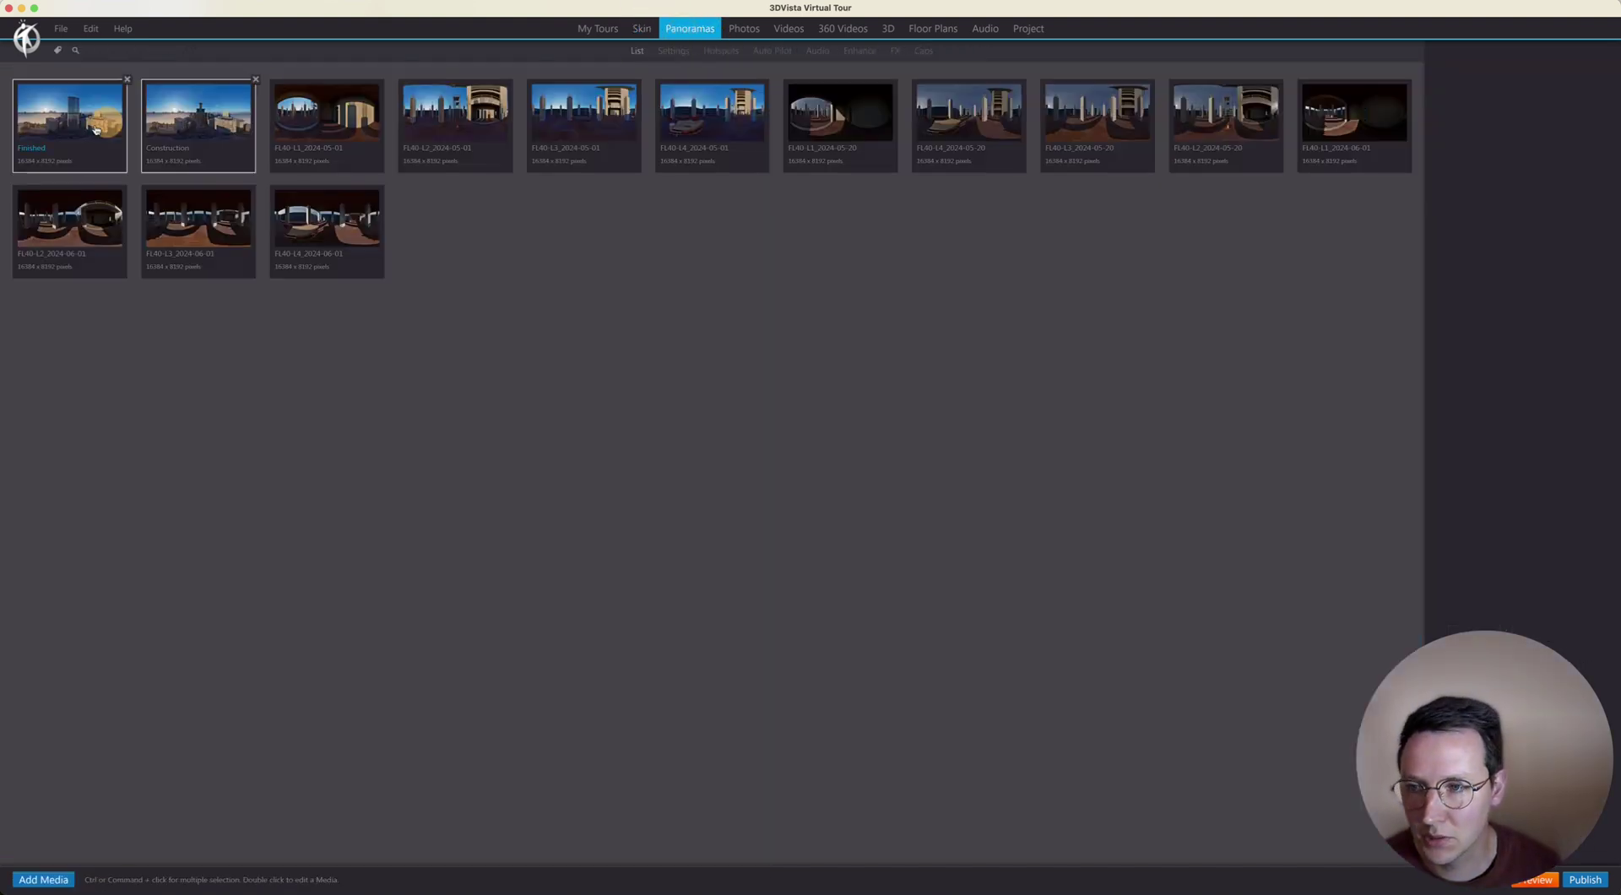
pyautogui.click(72, 122)
pyautogui.click(673, 51)
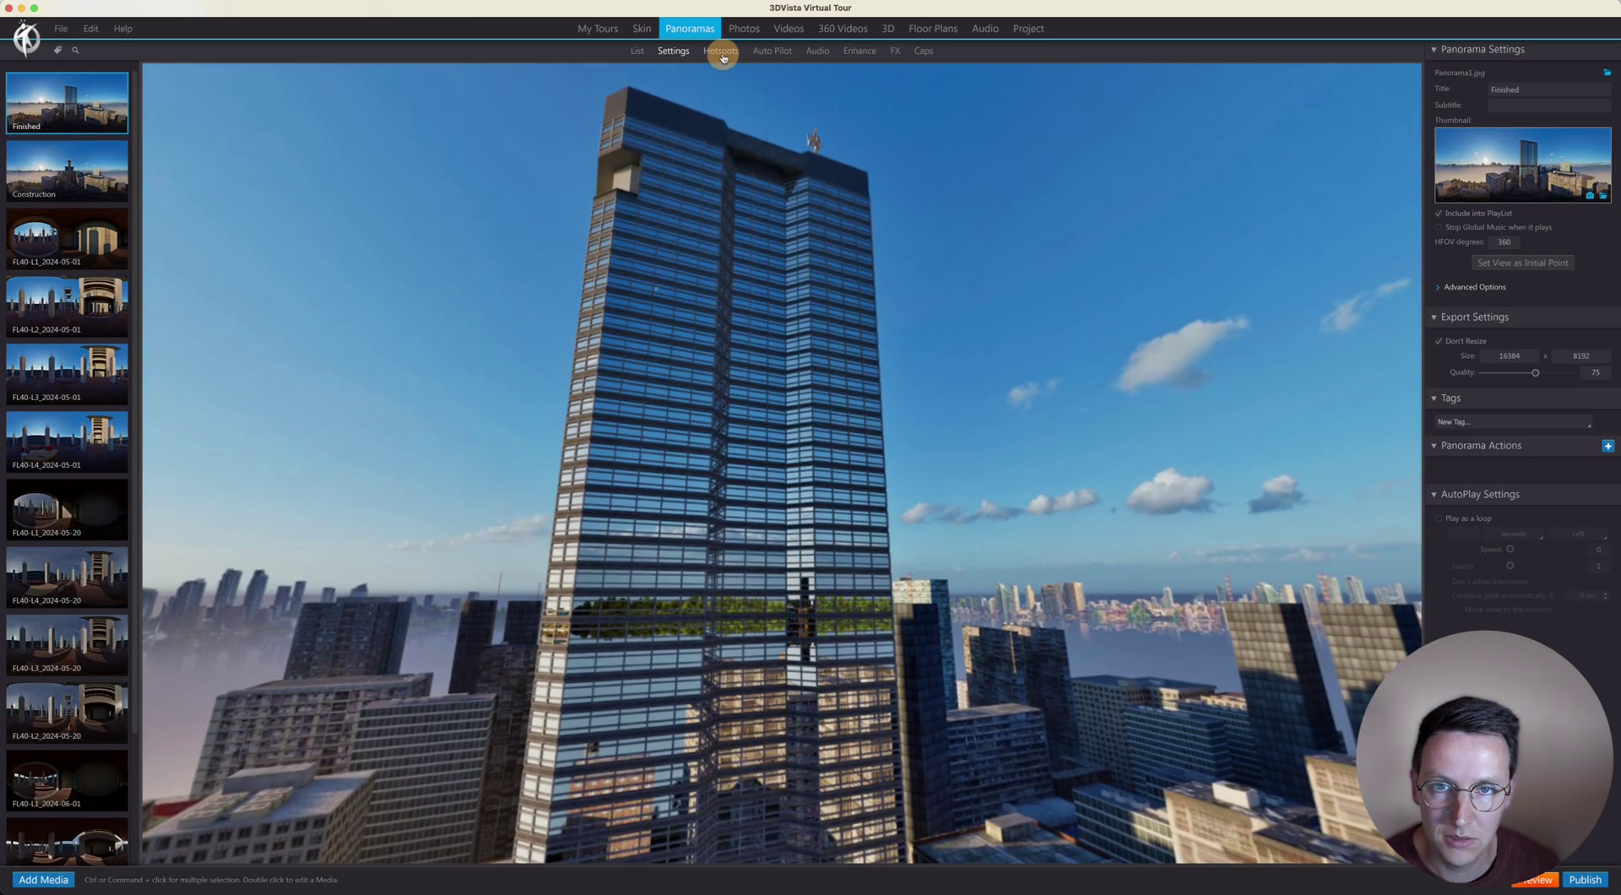
pyautogui.click(721, 51)
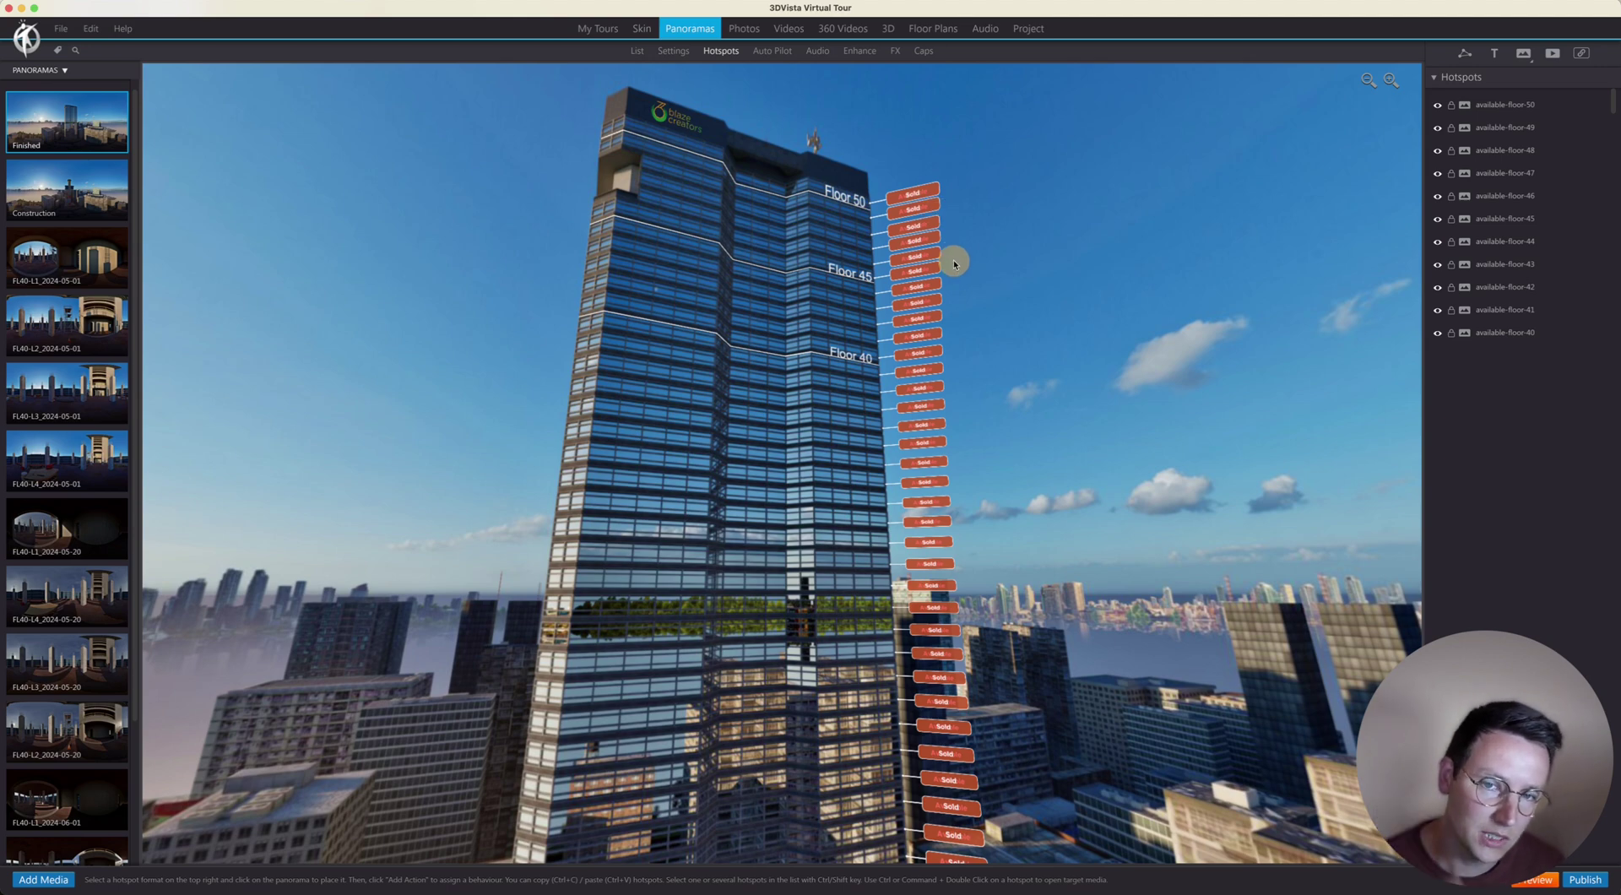
# - Move the floor 50 Sold hotspot to reveal Available beneath, undo, then select unavailable-floor-50
pyautogui.moveTo(932, 204); pyautogui.dragTo(1051, 177)
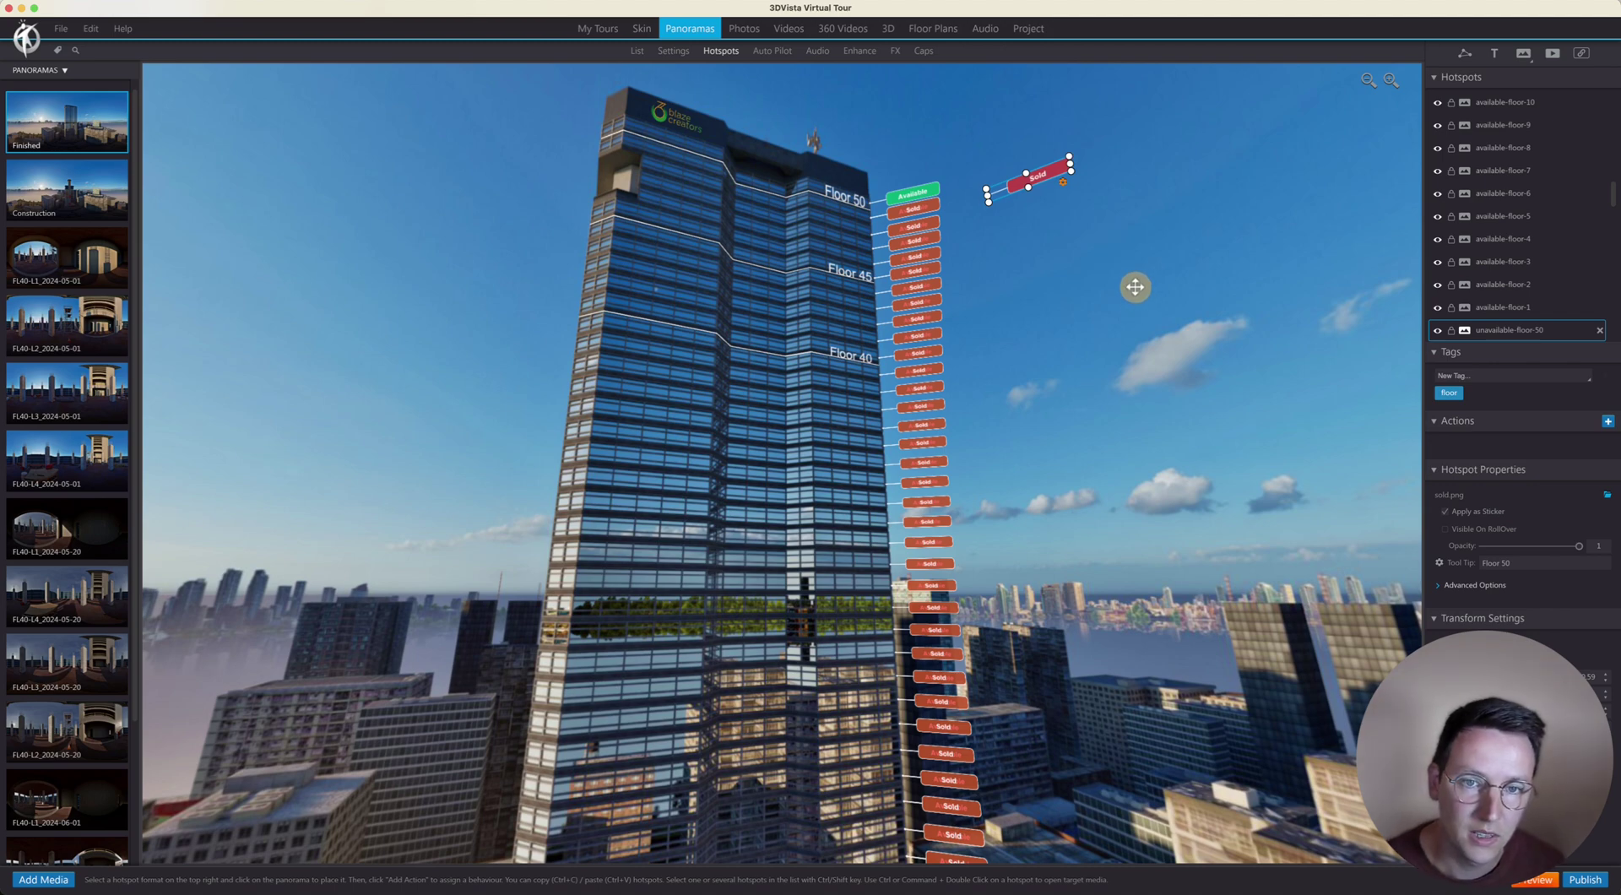
pyautogui.hotkey('ctrl', 'z')
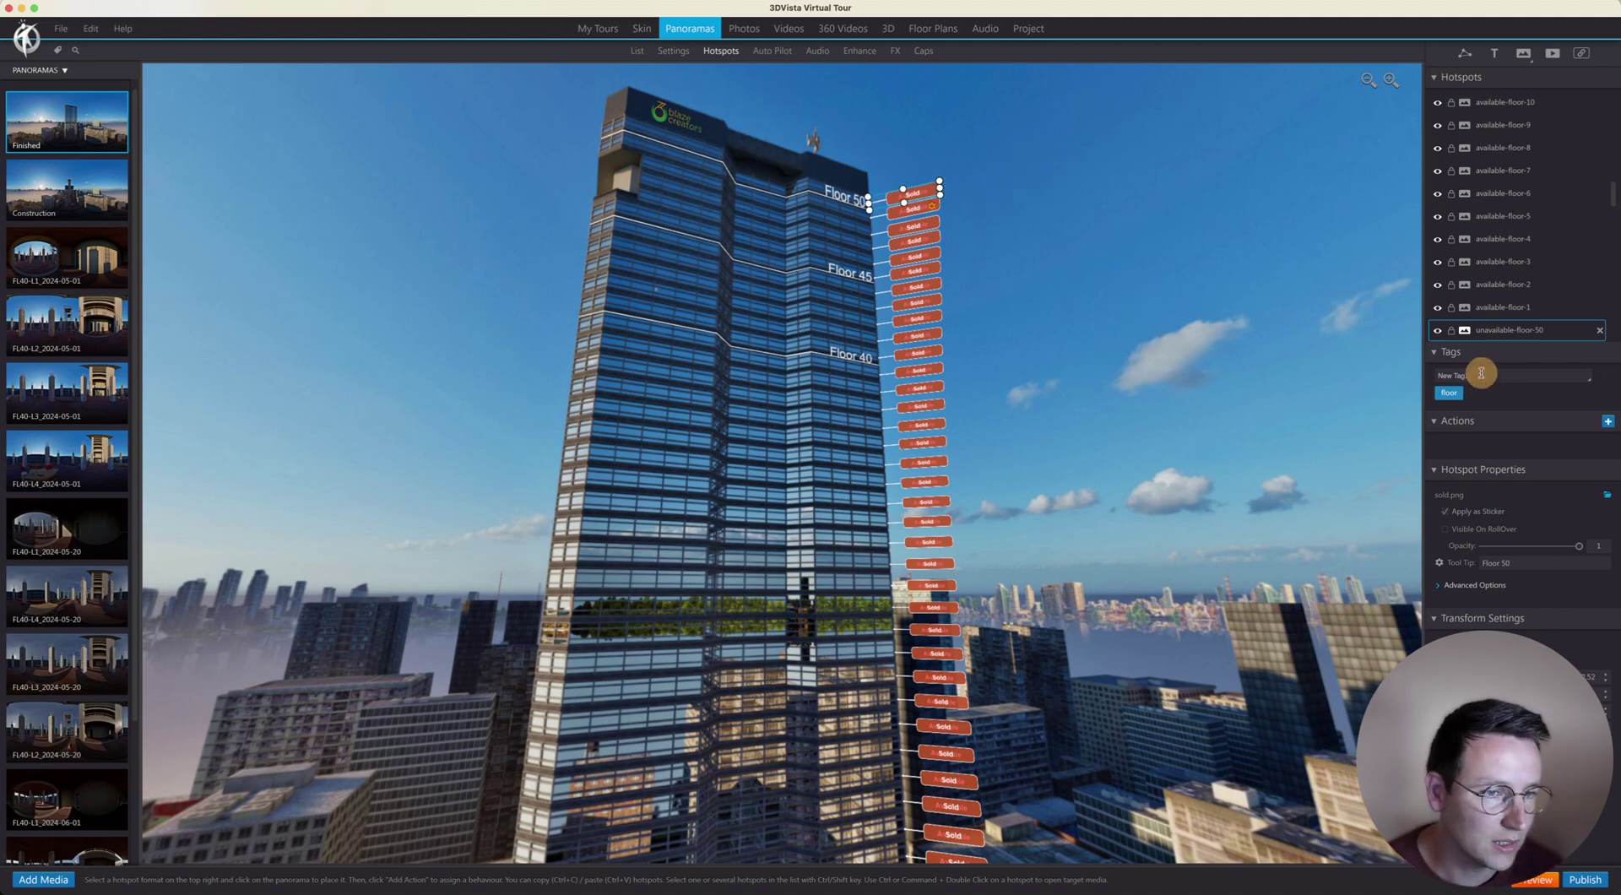
pyautogui.moveTo(1451, 396)
pyautogui.click(1502, 307)
pyautogui.click(1501, 327)
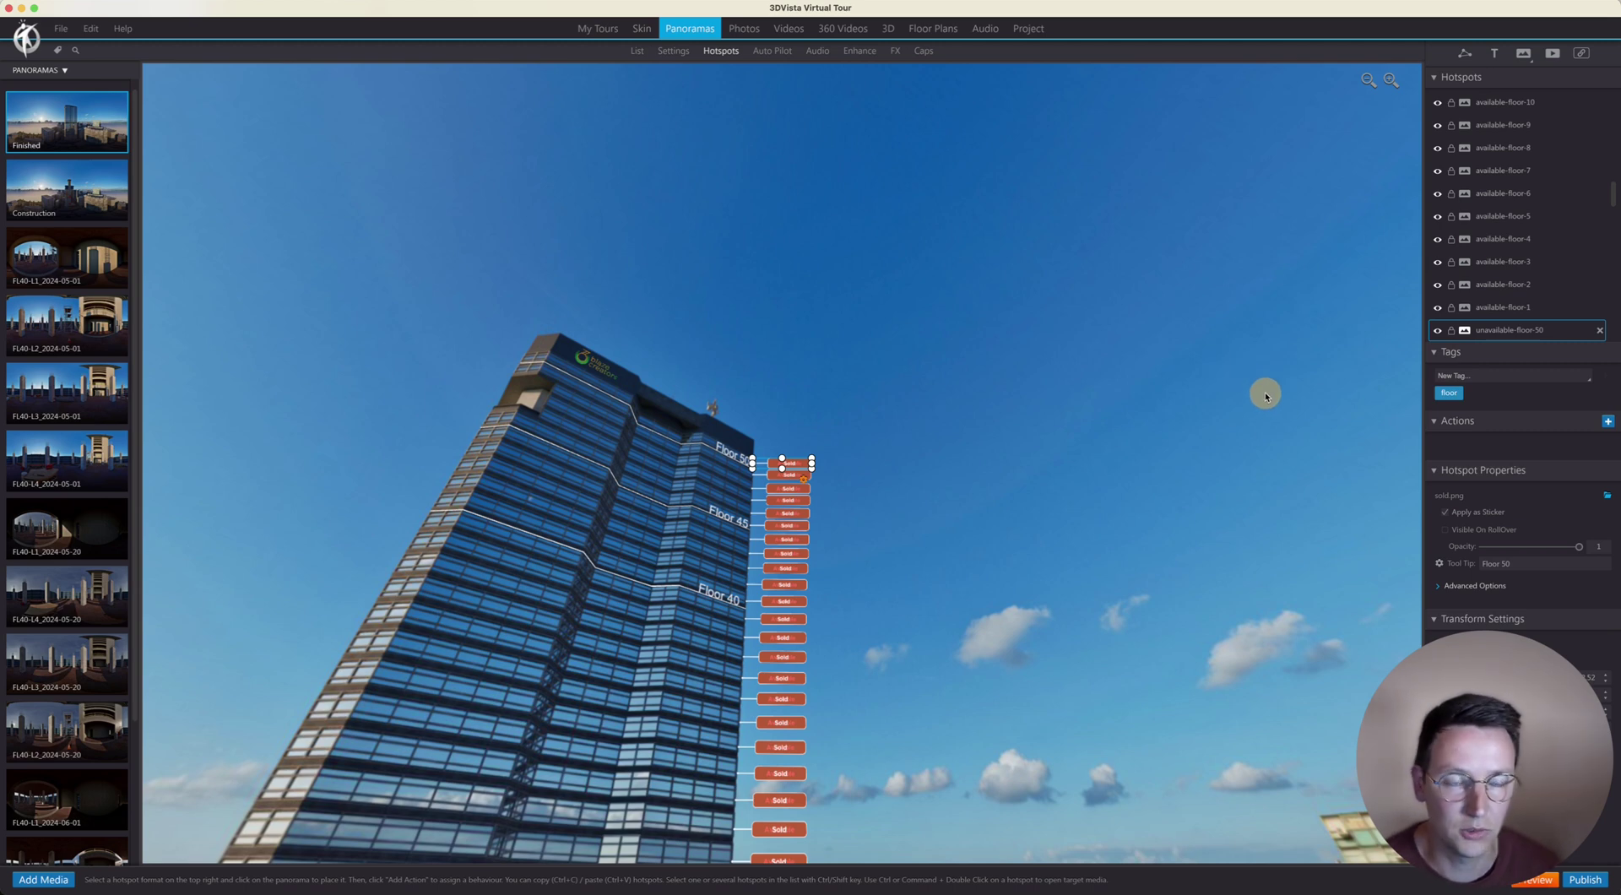
pyautogui.click(1545, 879)
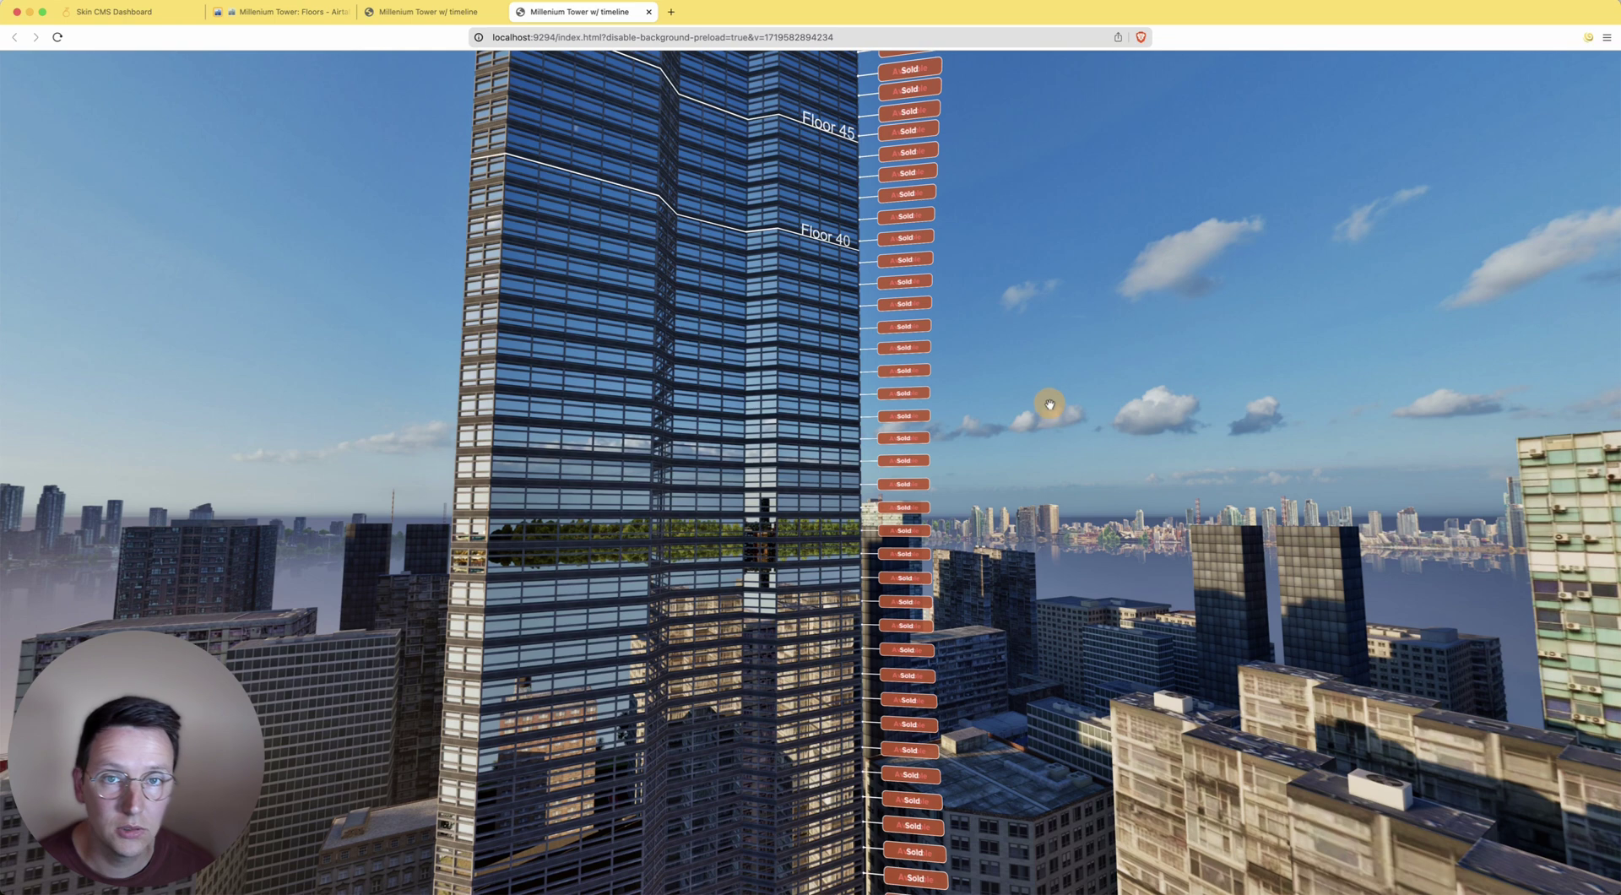
pyautogui.click(305, 14)
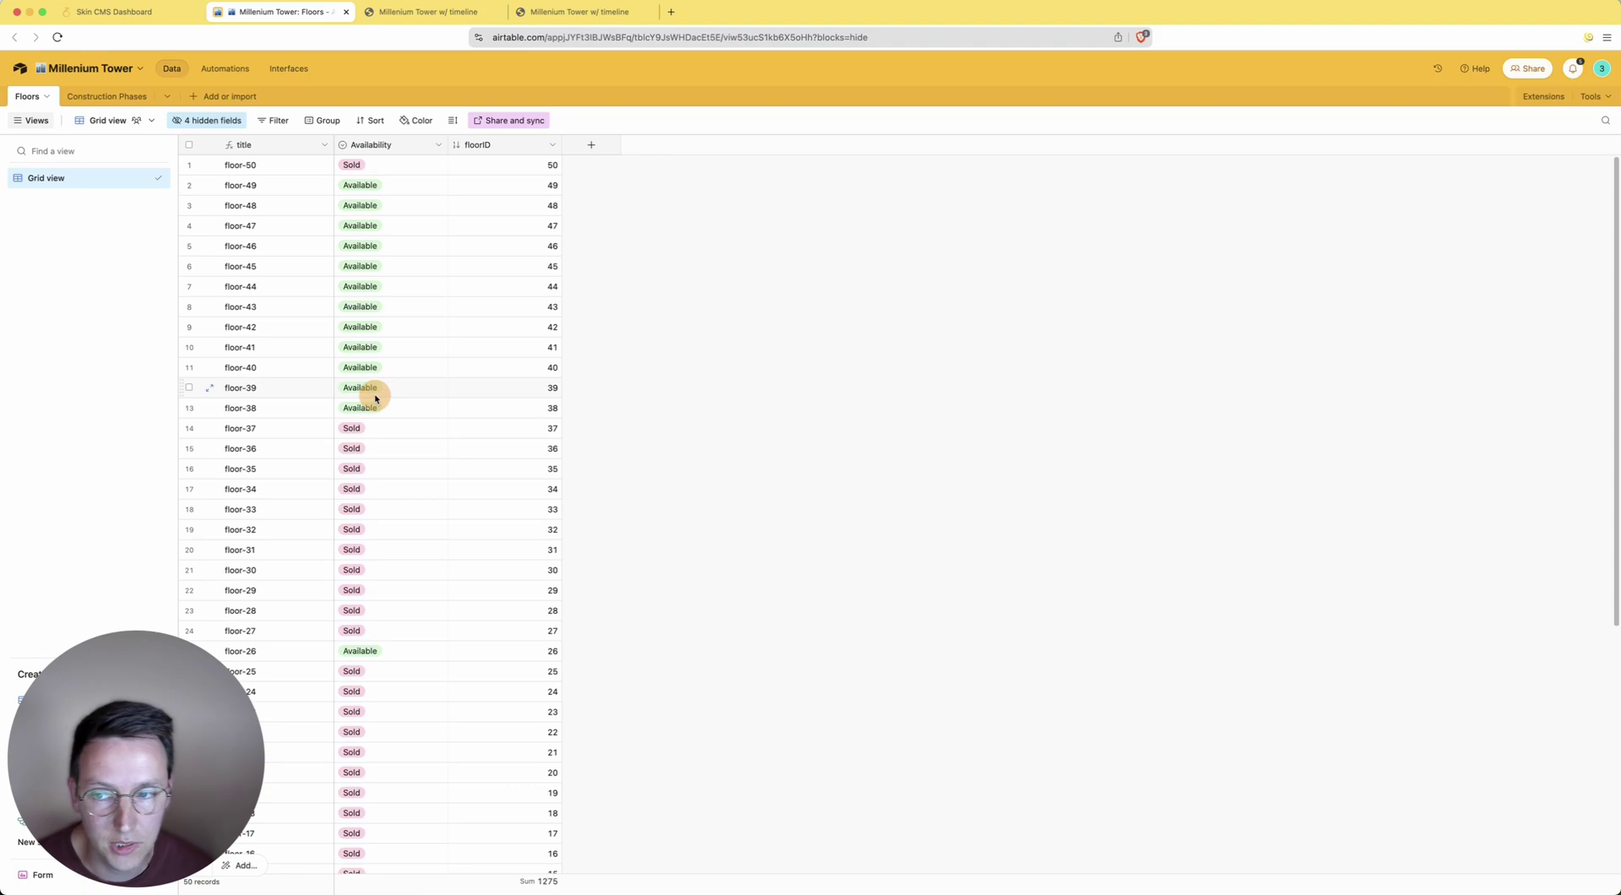
pyautogui.click(563, 12)
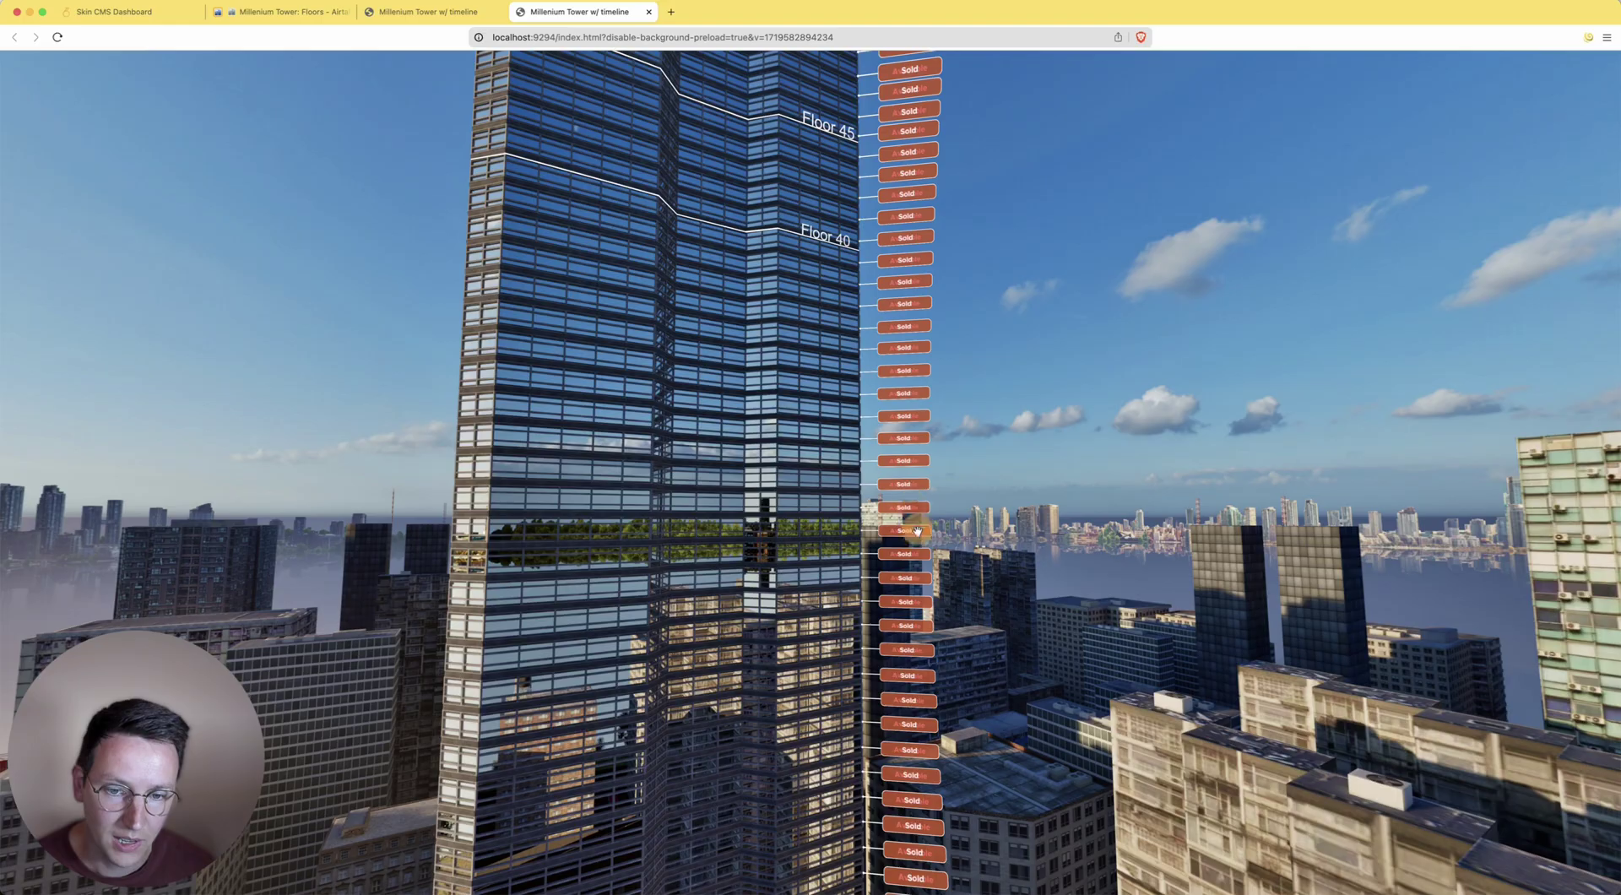
pyautogui.press('super+Tab')
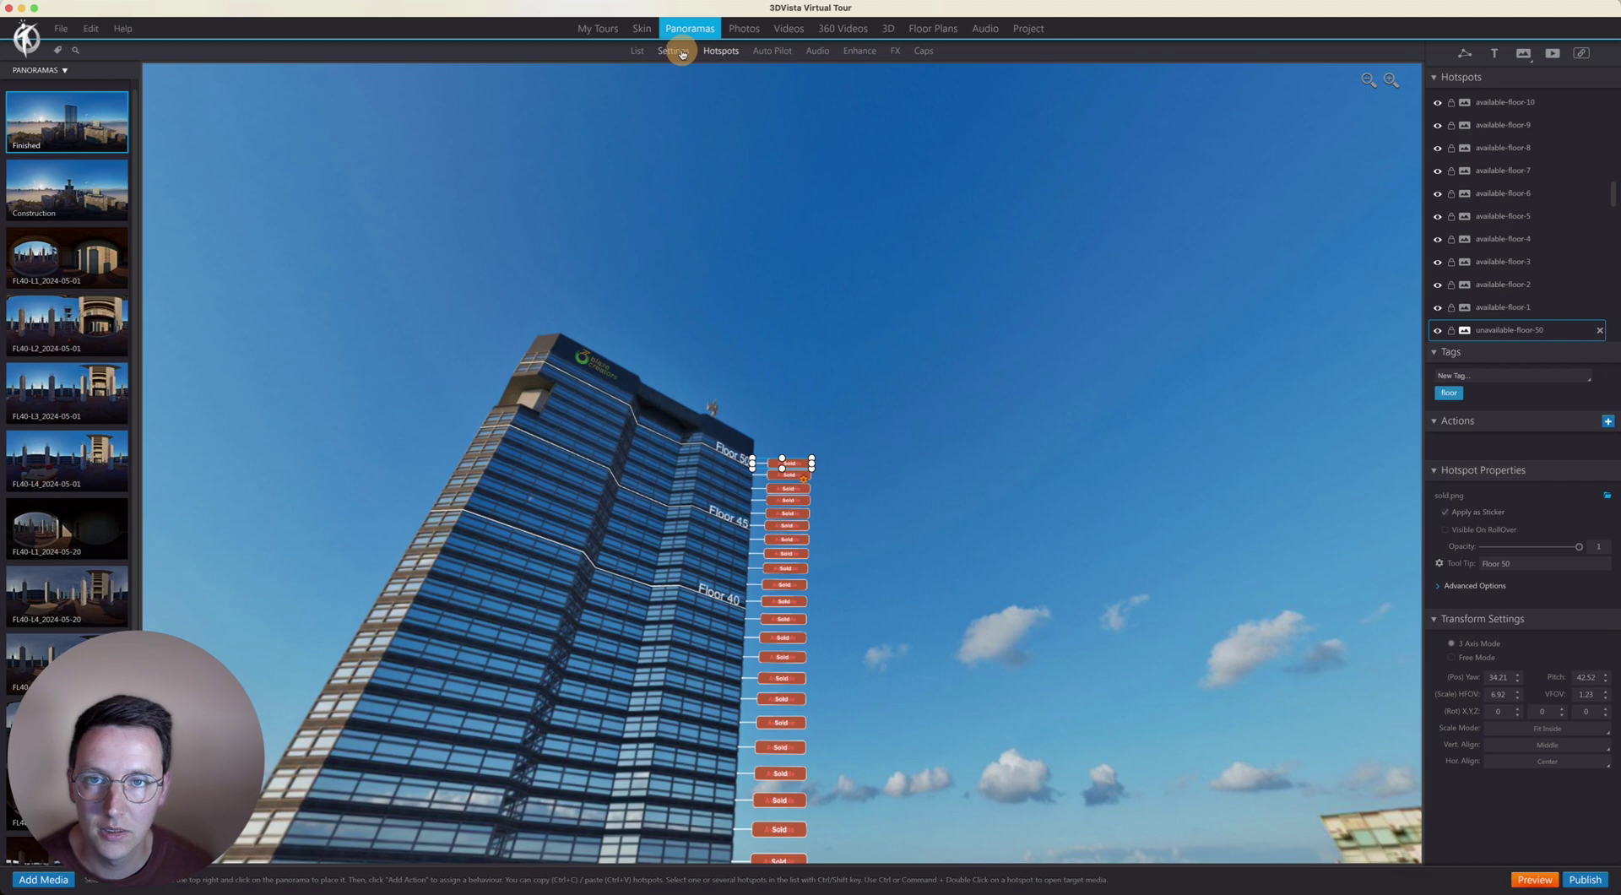
# - Add a show/hide hotspots action to the Main Viewer that runs on initialization
pyautogui.click(645, 32)
pyautogui.click(1508, 256)
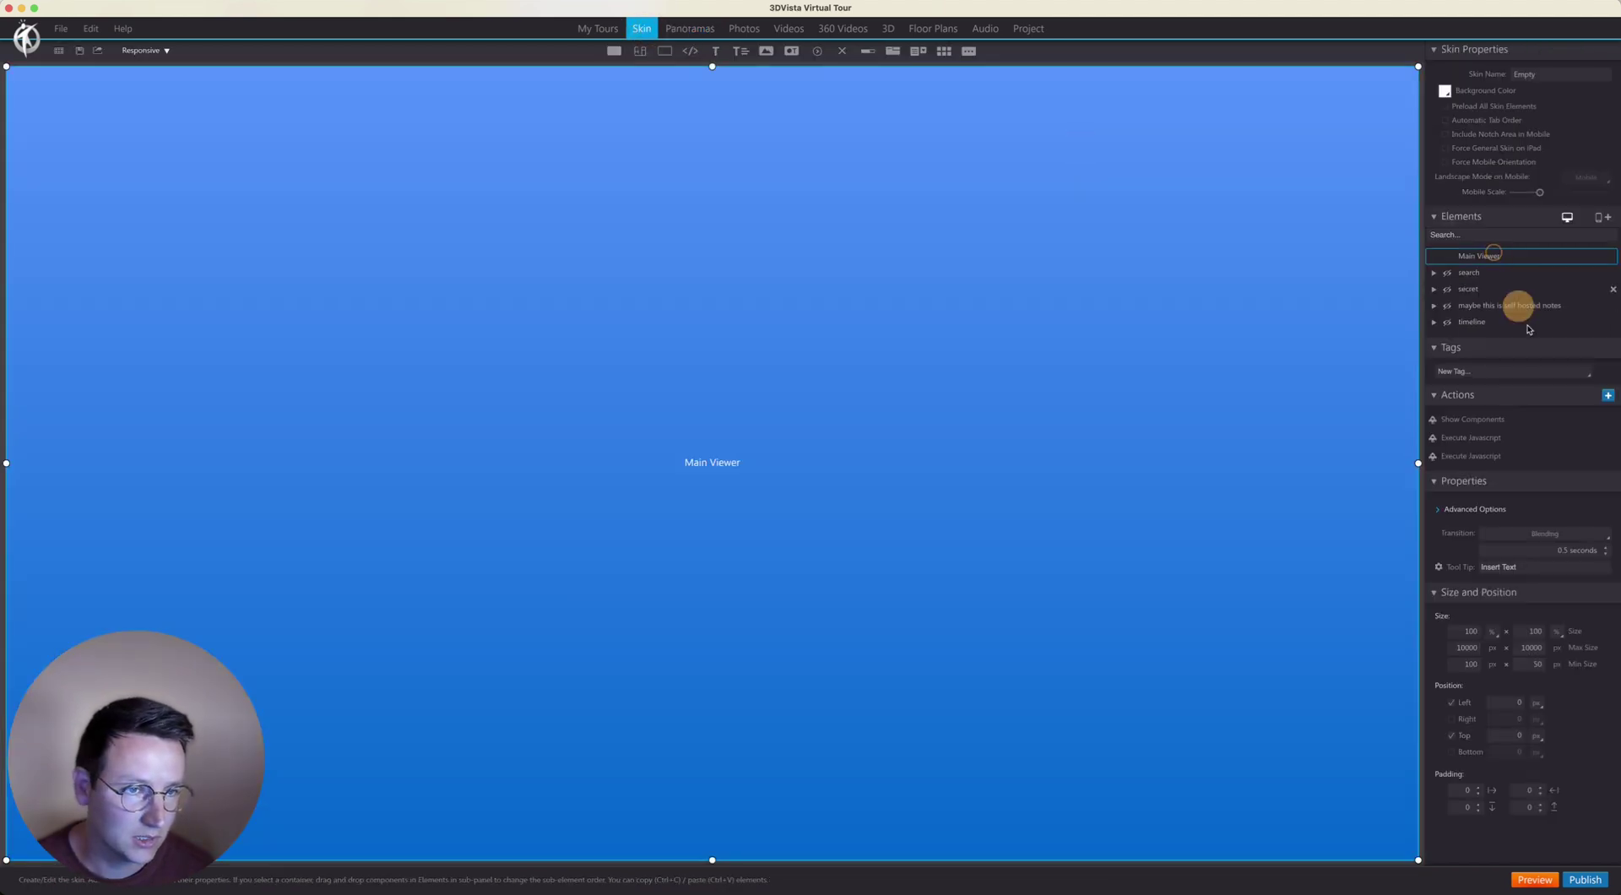
pyautogui.click(1575, 434)
pyautogui.click(1608, 395)
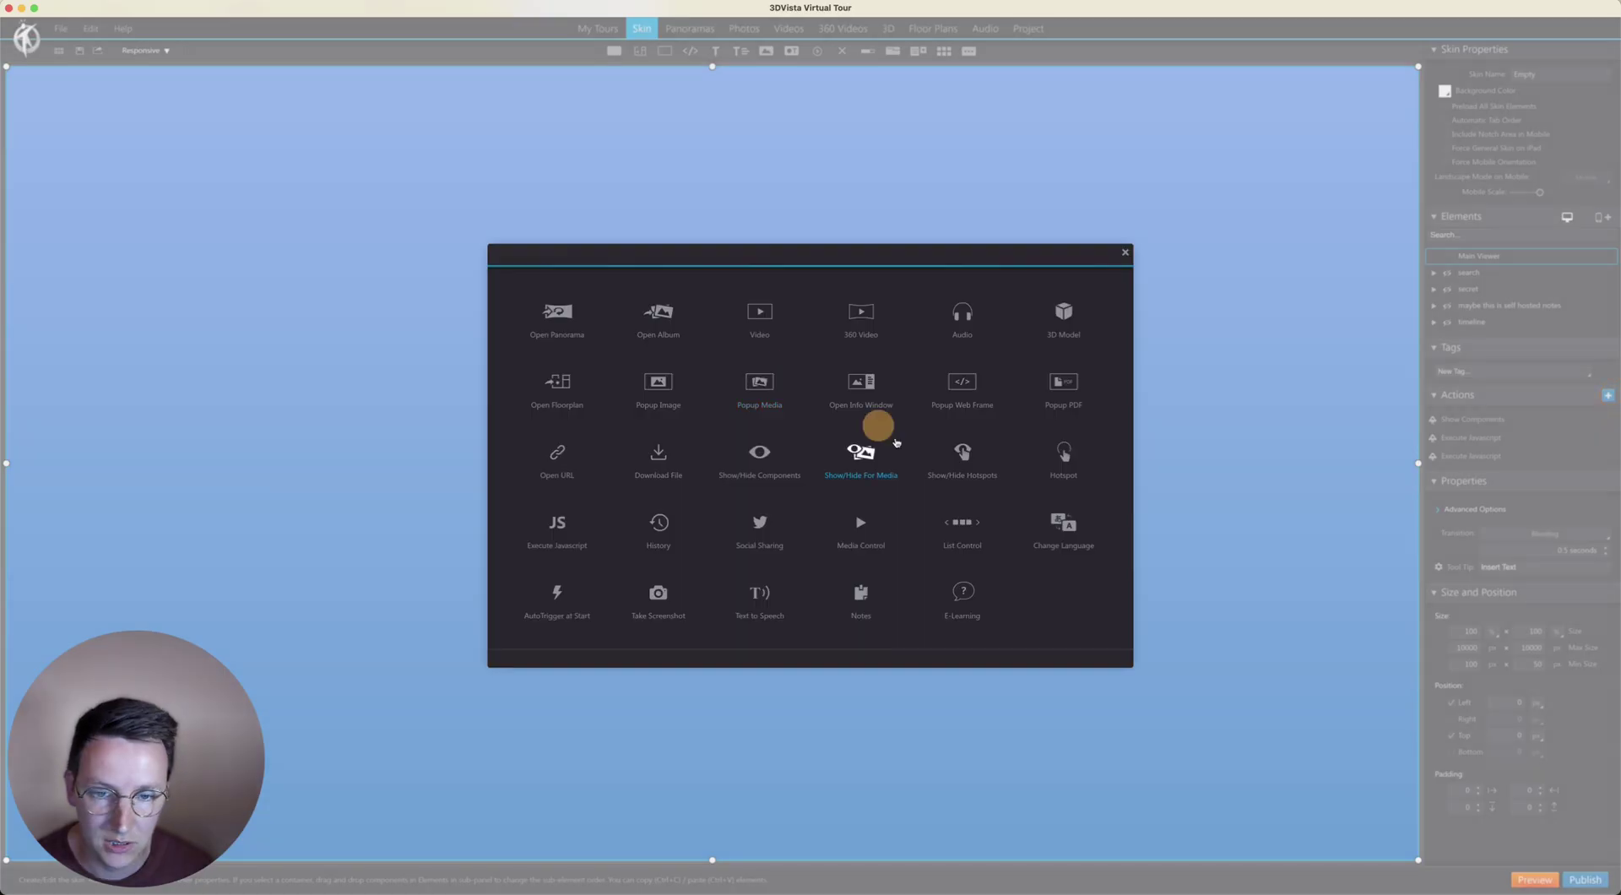
pyautogui.click(982, 454)
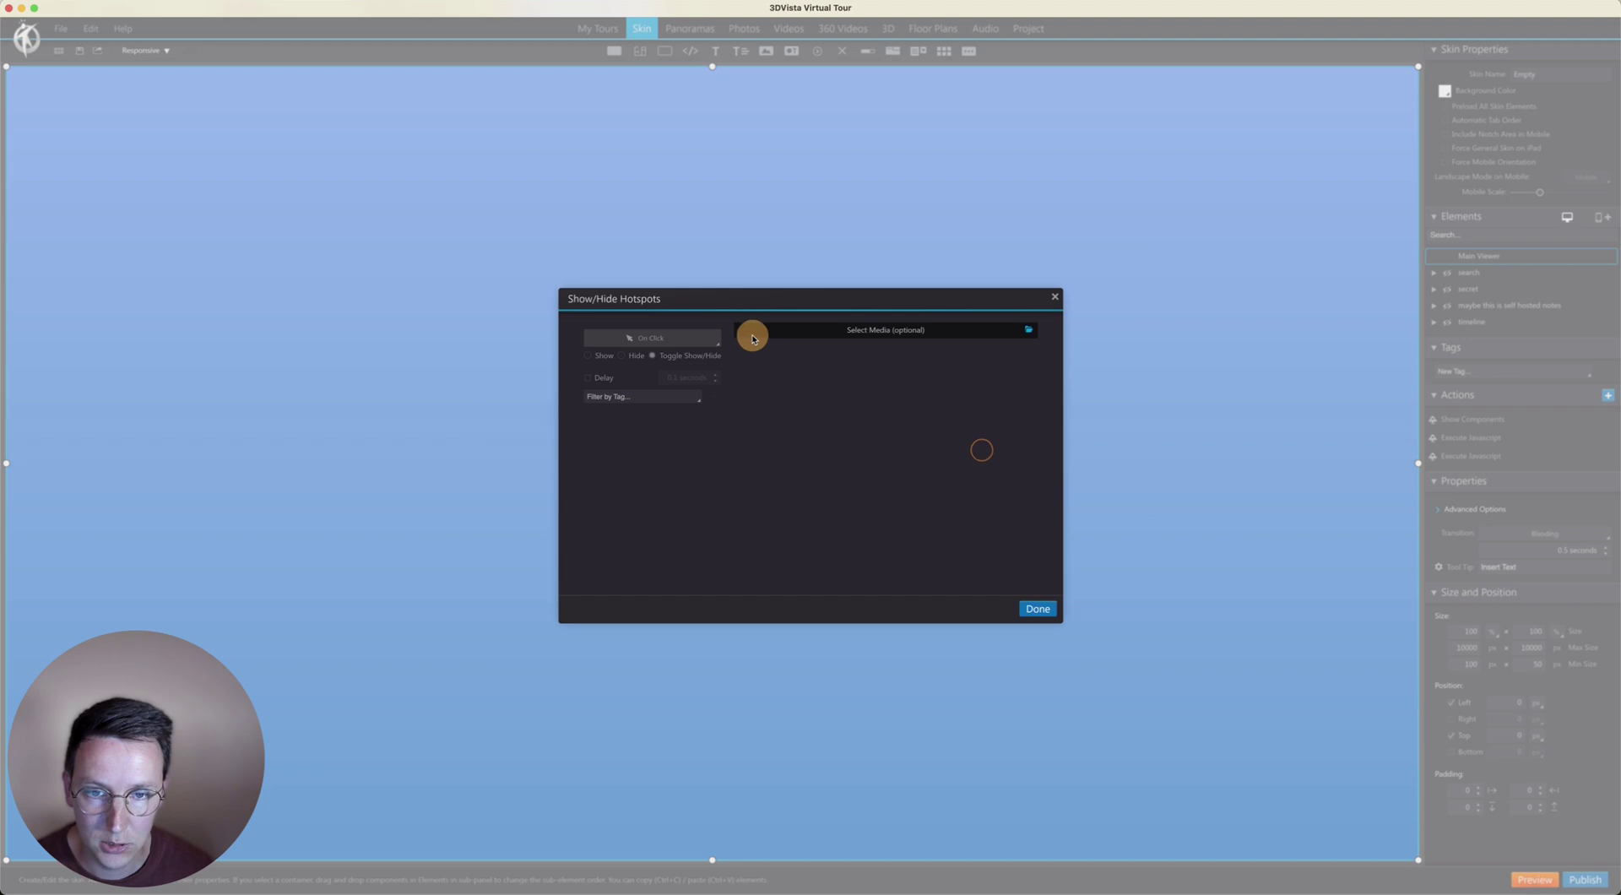
pyautogui.click(654, 338)
pyautogui.click(659, 429)
# - Set it to hide floor-tagged hotspots on the Finished panorama, confirm, and preview the tour
pyautogui.click(637, 364)
pyautogui.write('flo')
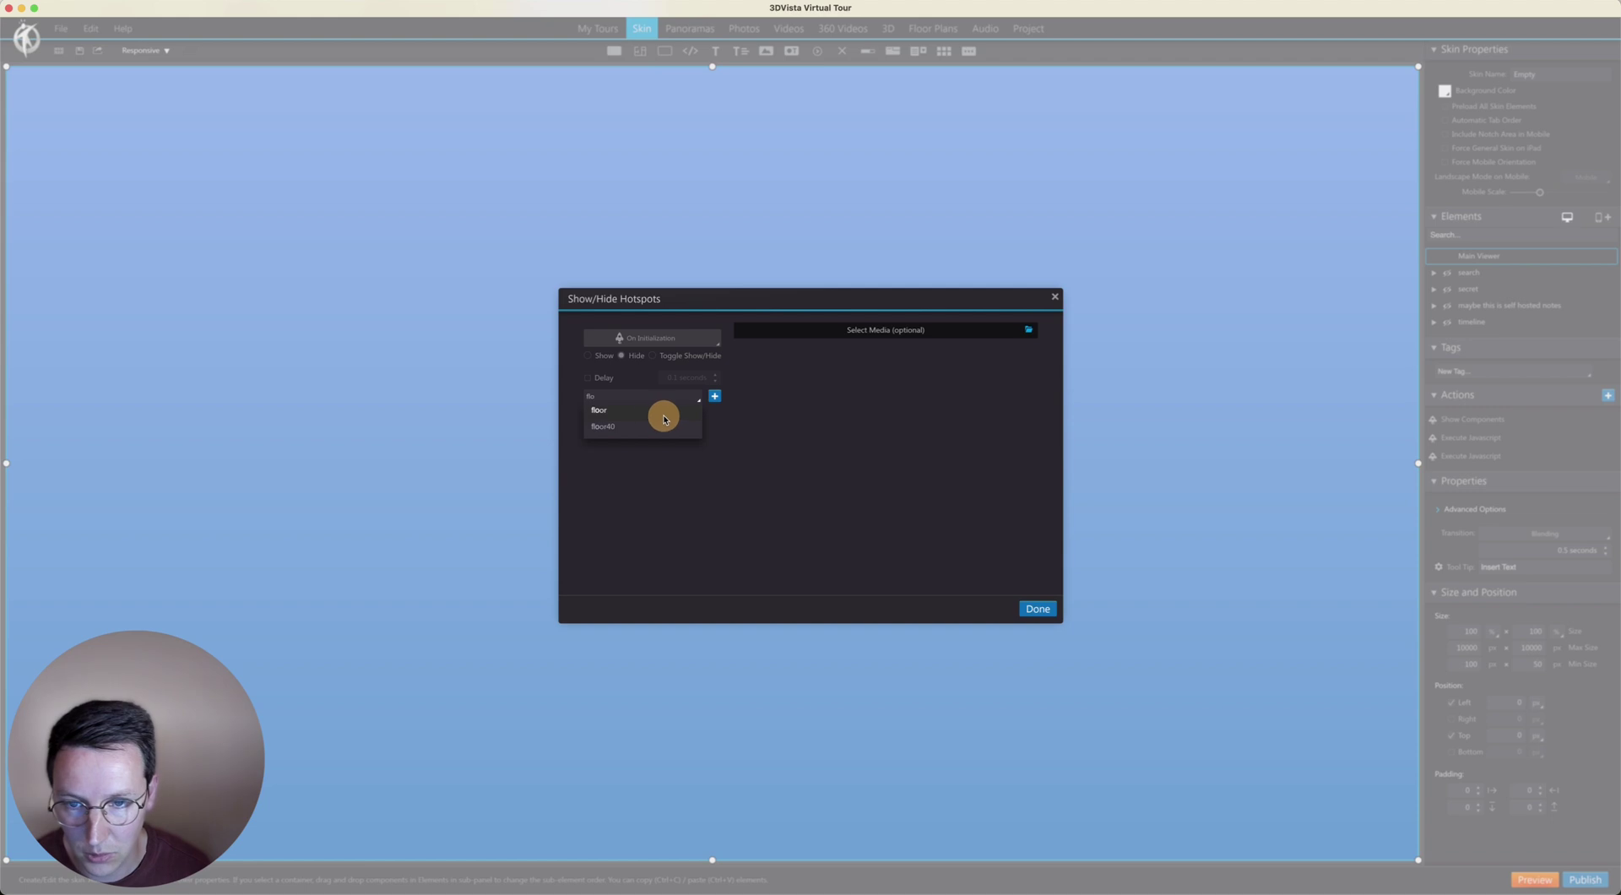
pyautogui.click(658, 409)
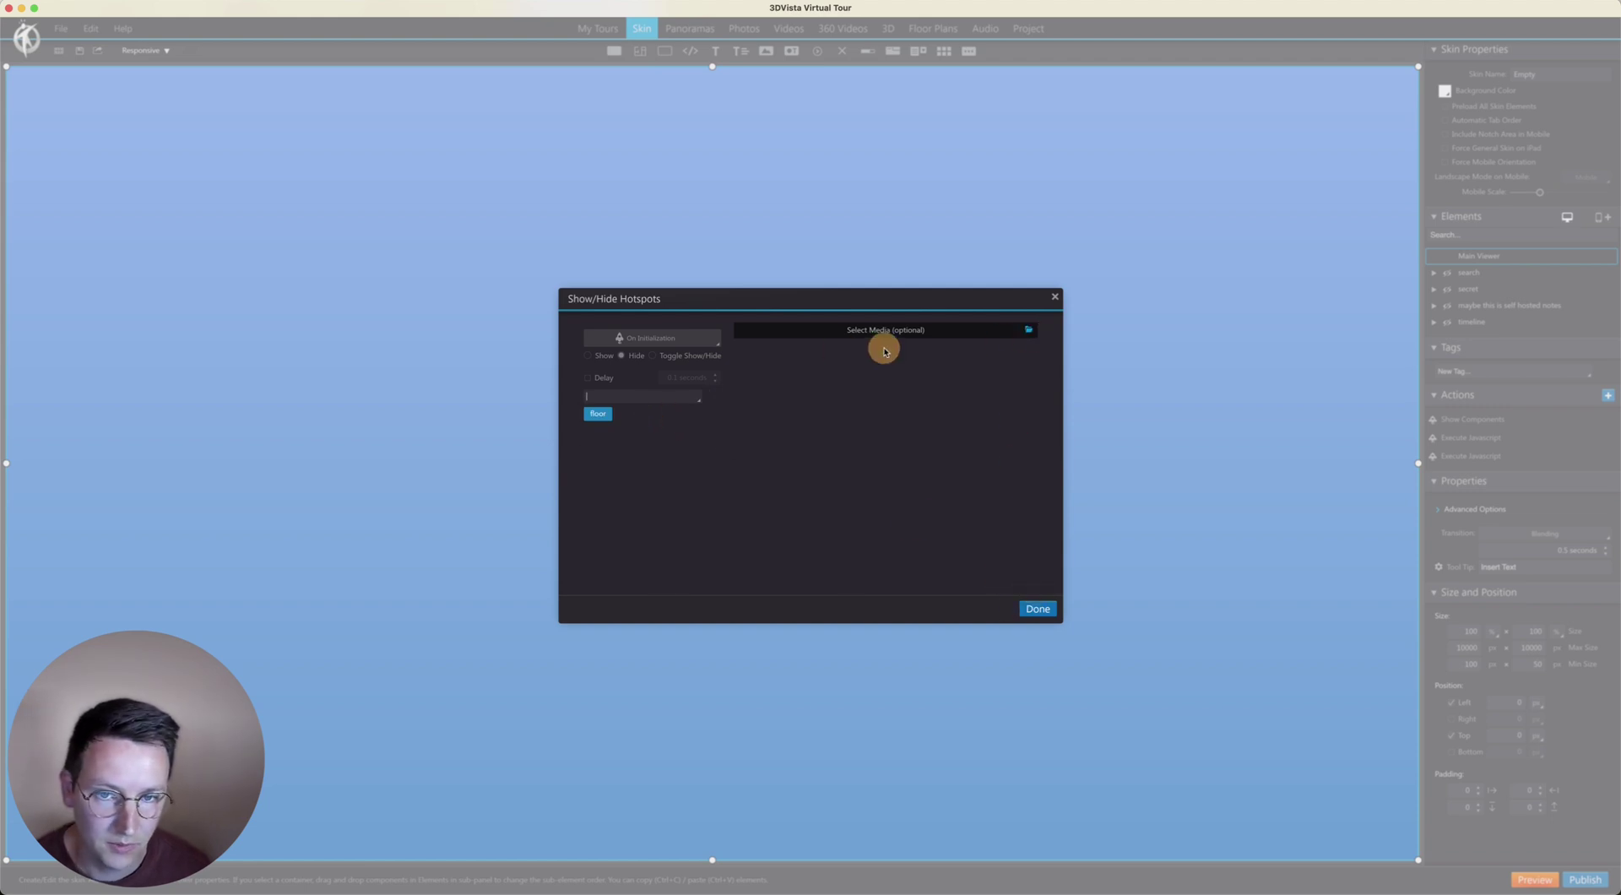
pyautogui.click(1028, 332)
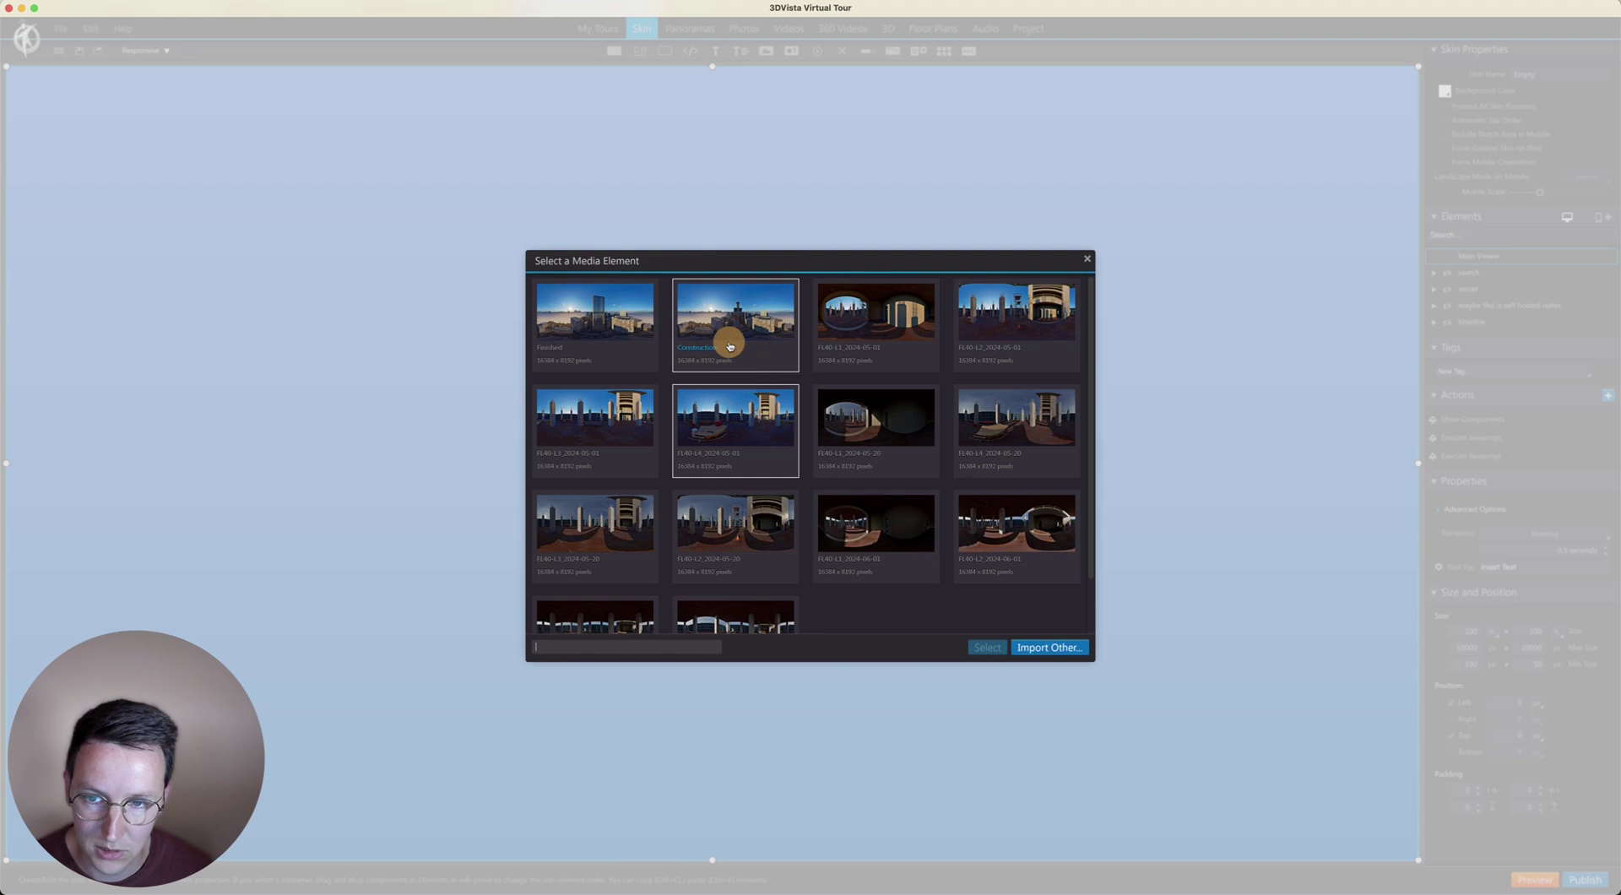
pyautogui.doubleClick(604, 329)
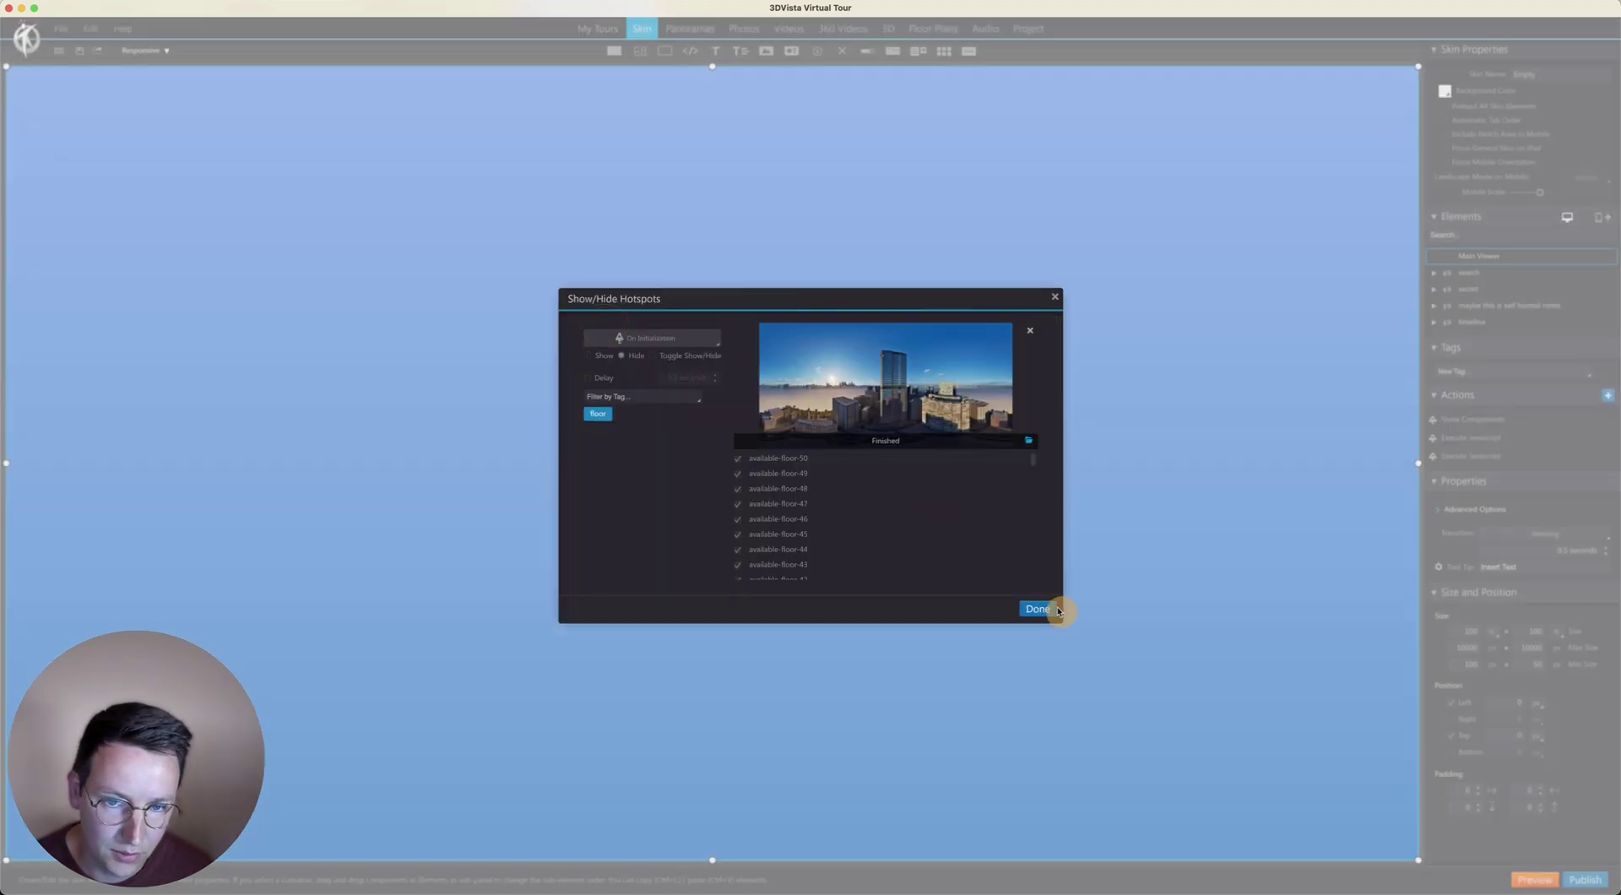
pyautogui.scroll(-3, 937, 531)
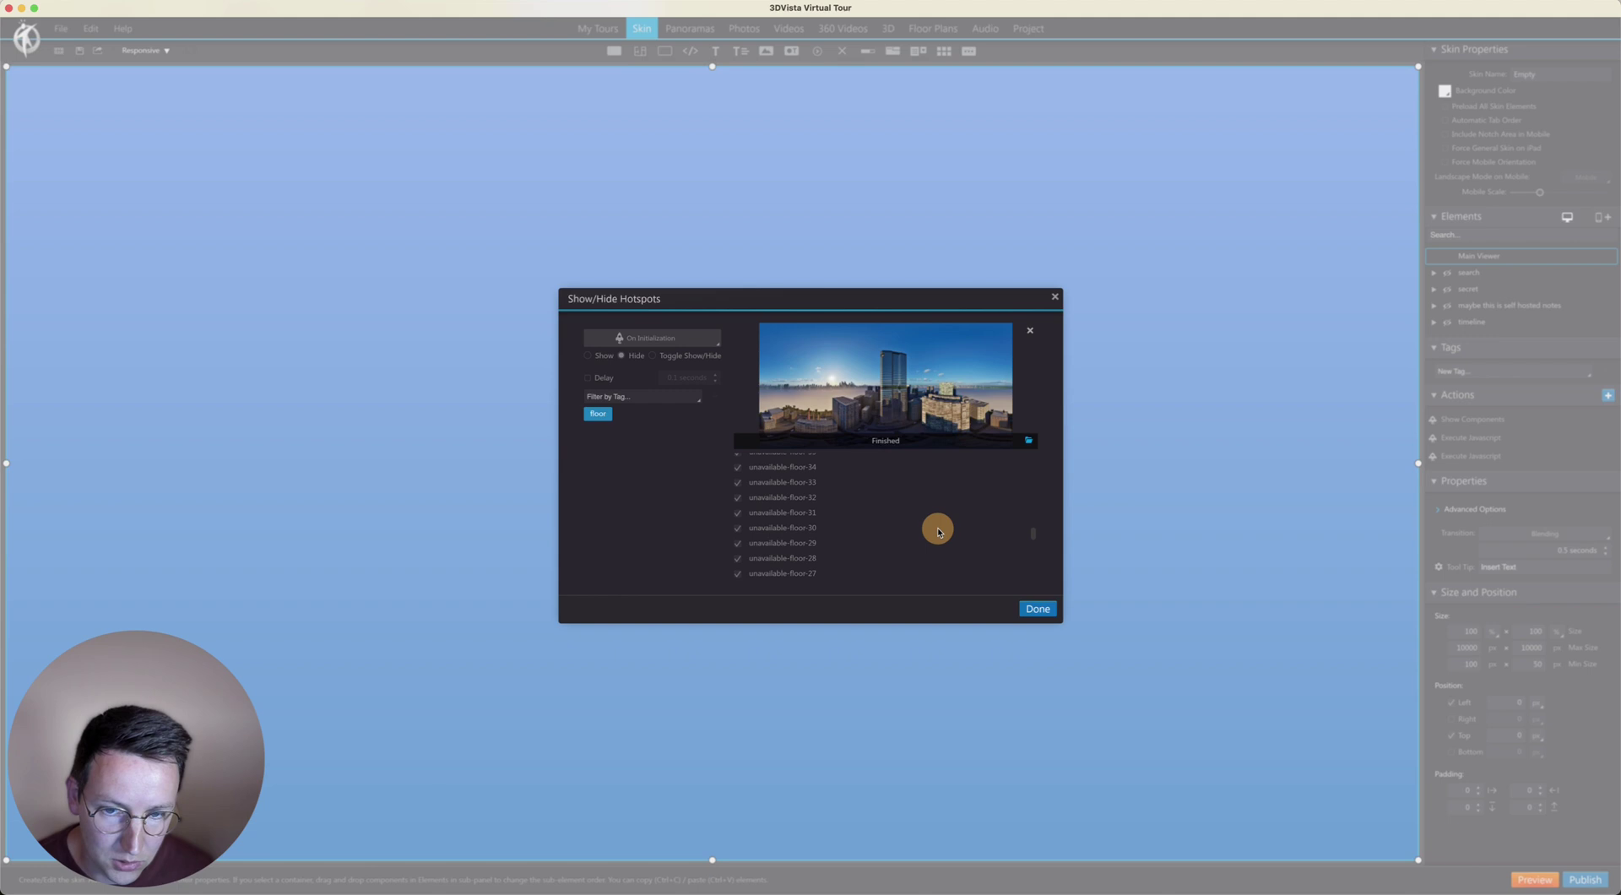
pyautogui.scroll(-10, 937, 530)
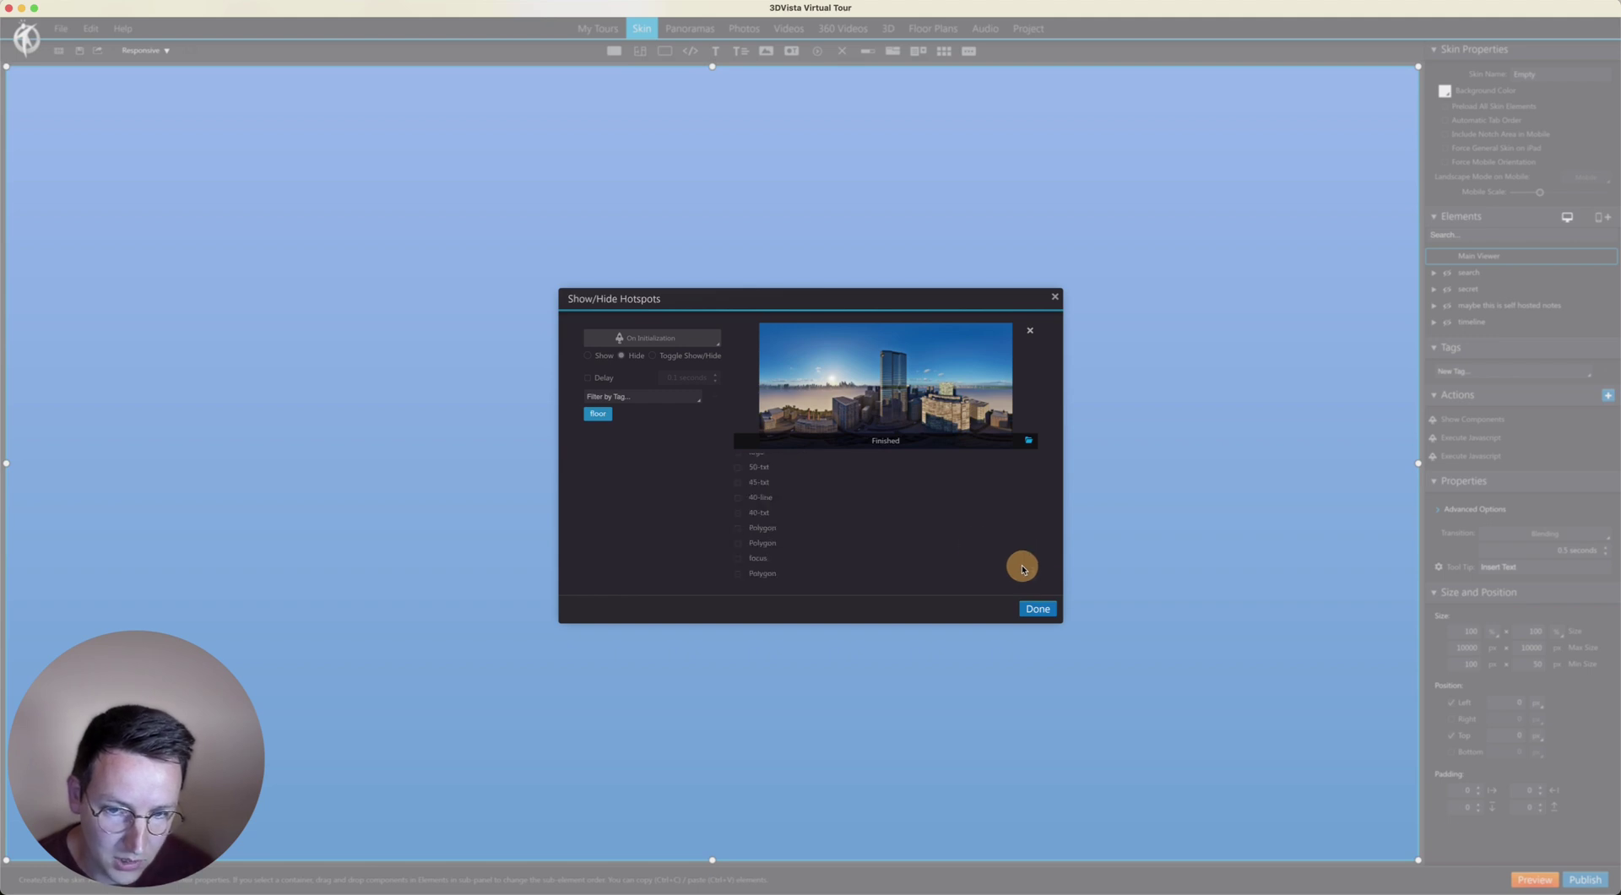
pyautogui.scroll(2, 952, 547)
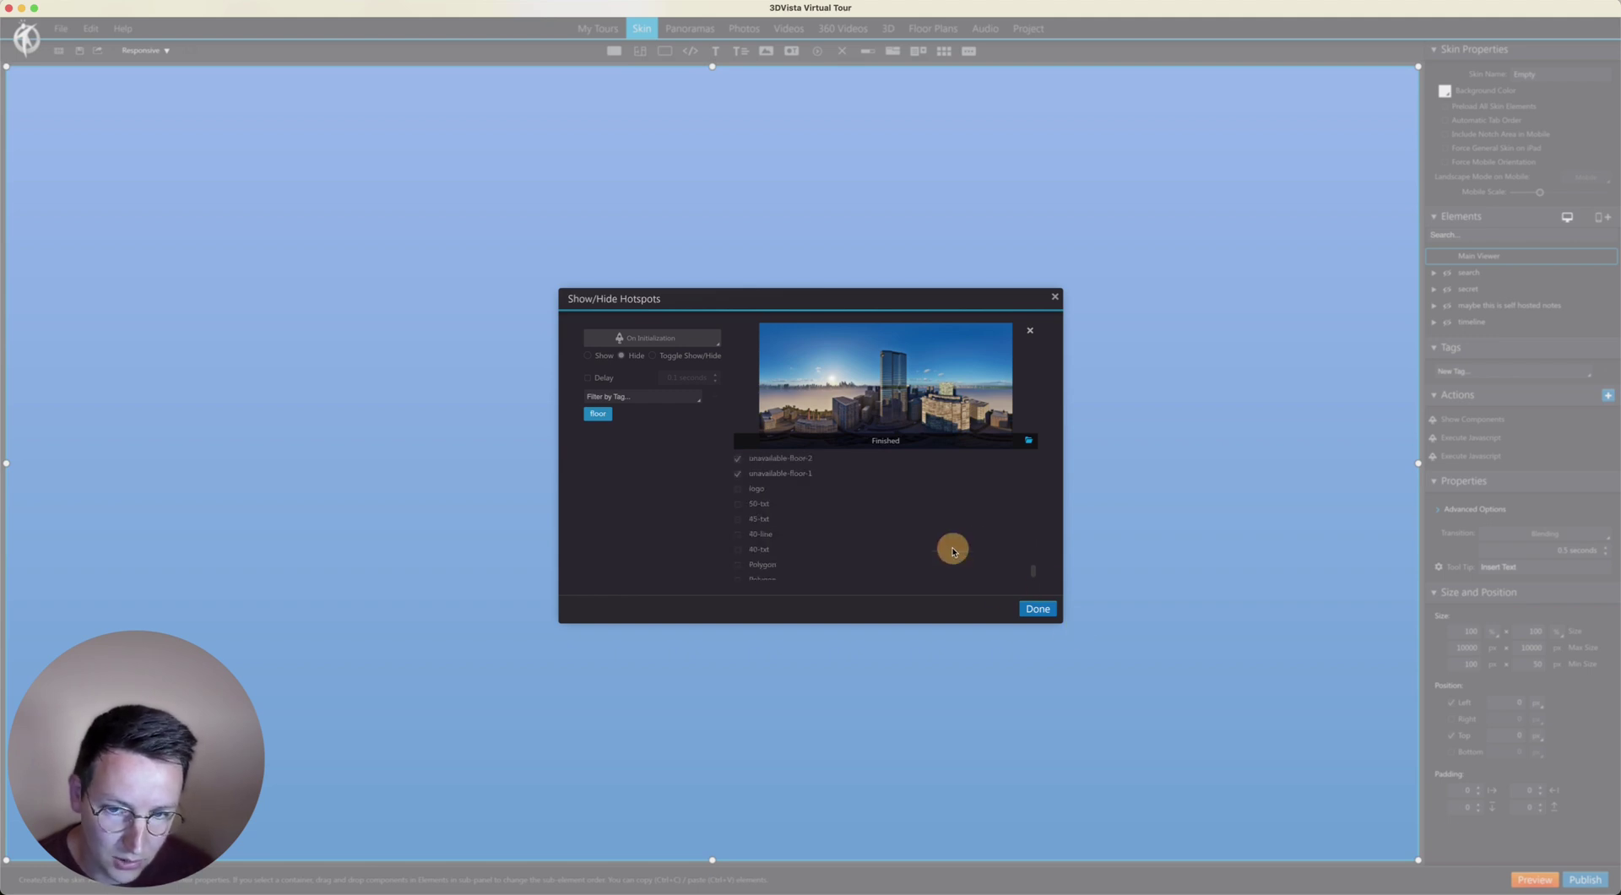
pyautogui.click(1039, 608)
pyautogui.click(1532, 881)
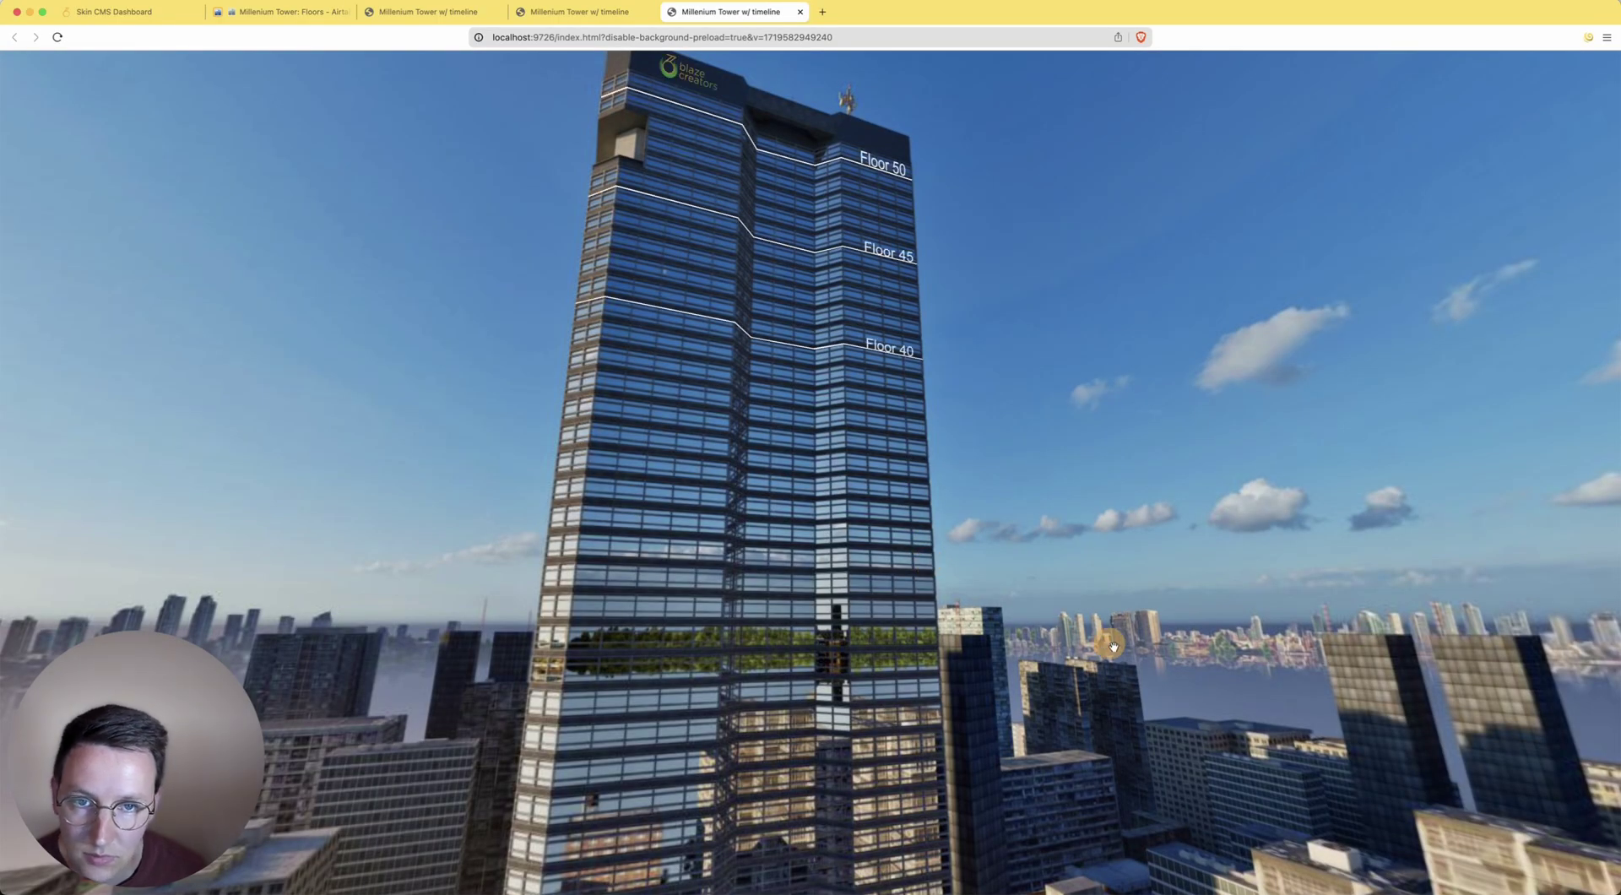
# - Turn the preview around the tower to confirm no Sold tags, then return to 3DVista
pyautogui.moveTo(1195, 684); pyautogui.dragTo(1090, 625)
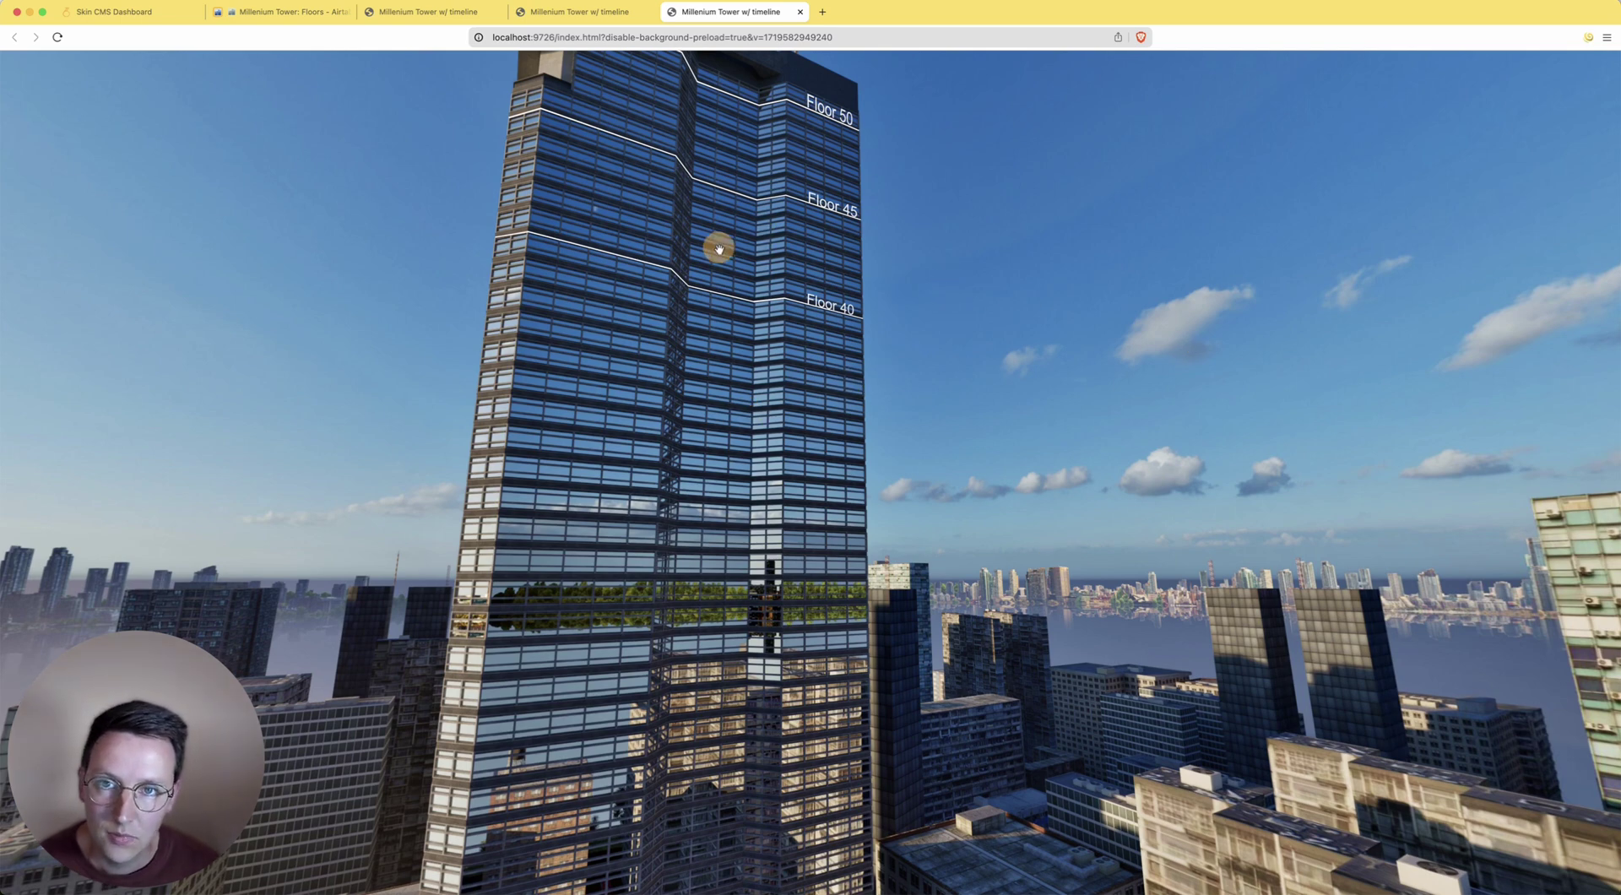
pyautogui.press('super+Tab')
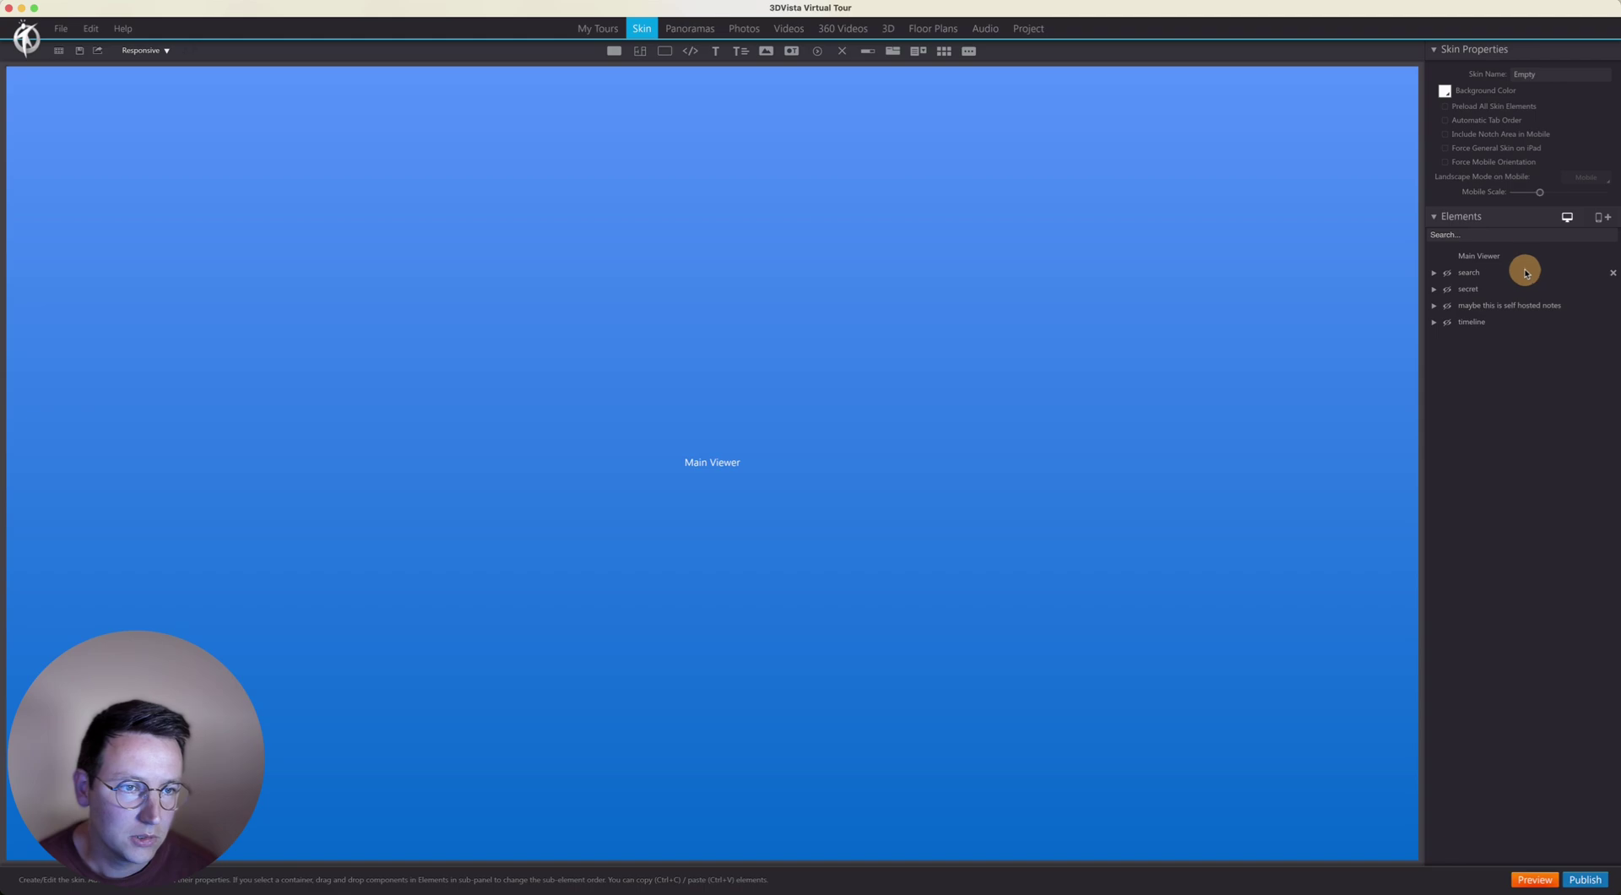
# - Add an Execute JavaScript action to the Main Viewer set to run On Initialization
pyautogui.click(1512, 256)
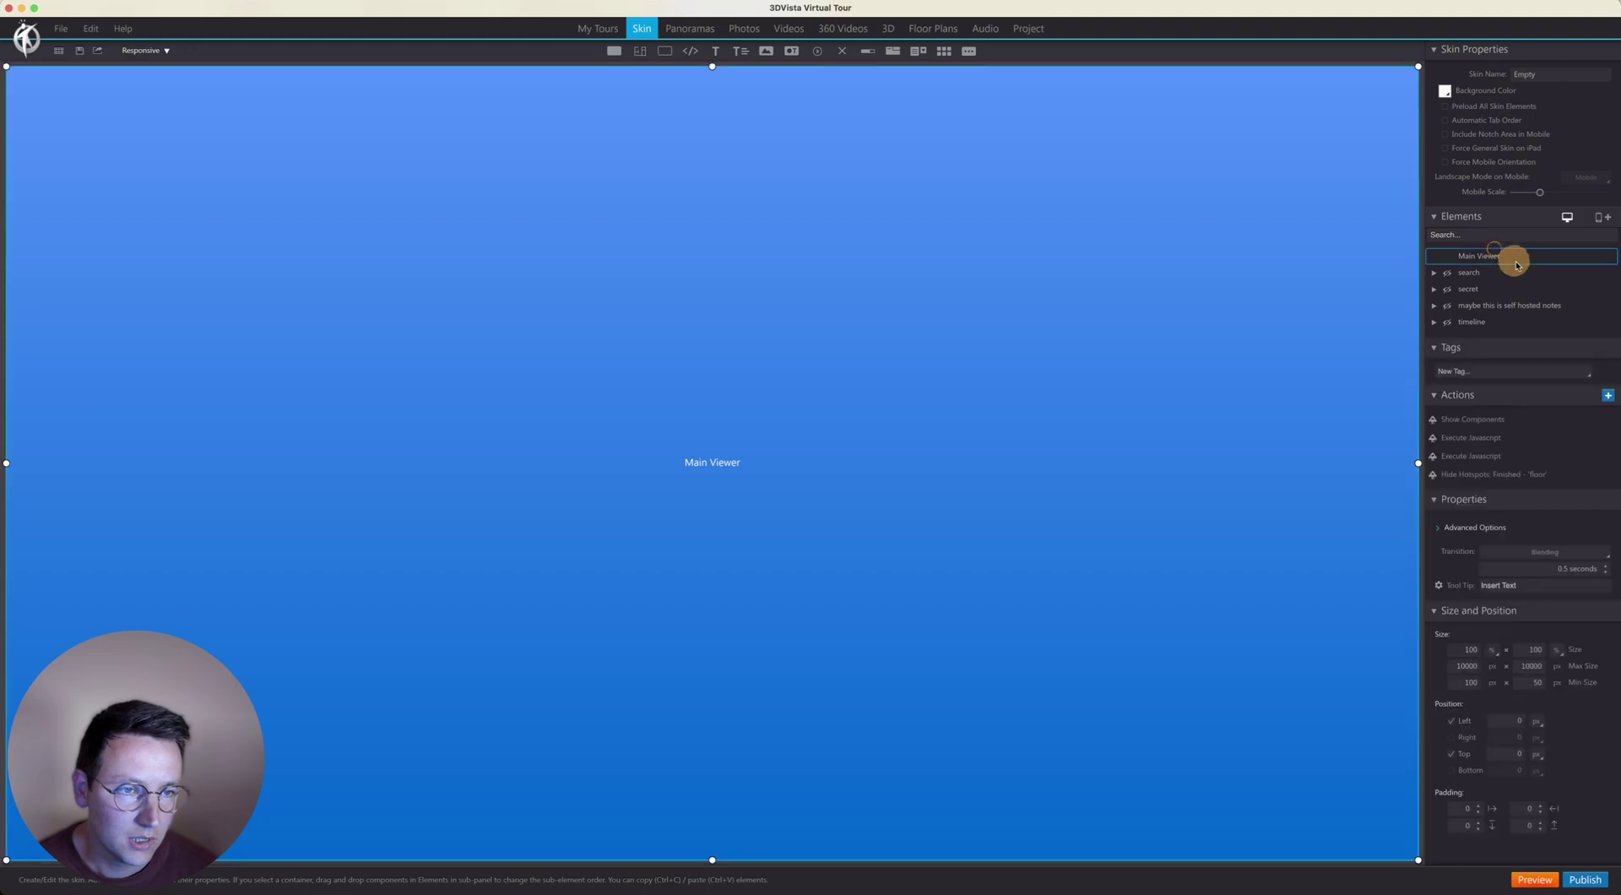
pyautogui.click(1608, 397)
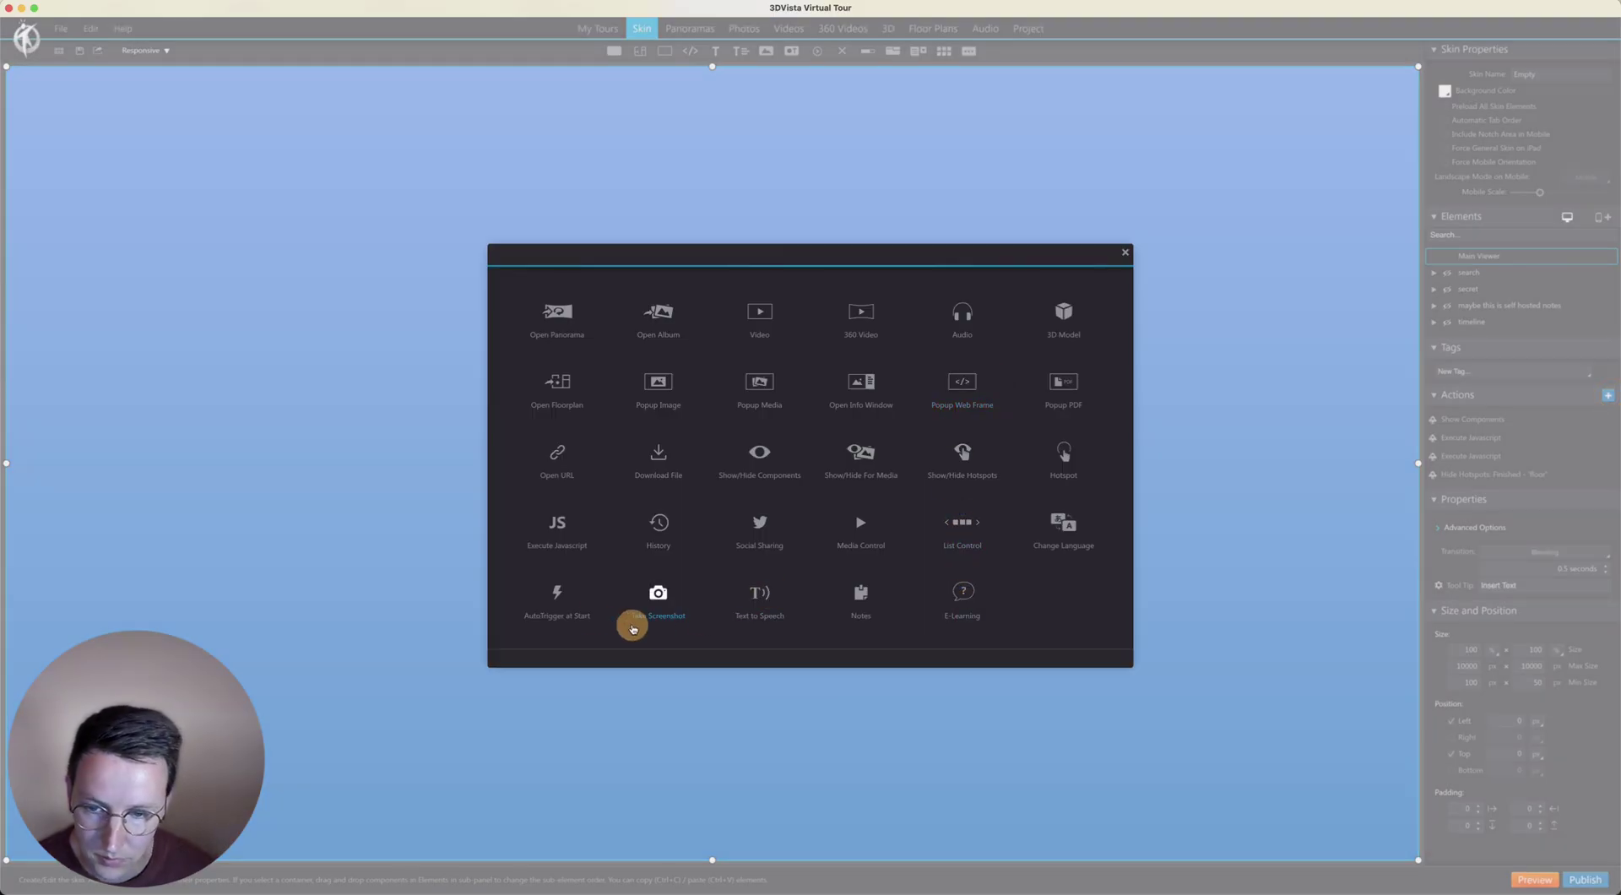
pyautogui.click(557, 528)
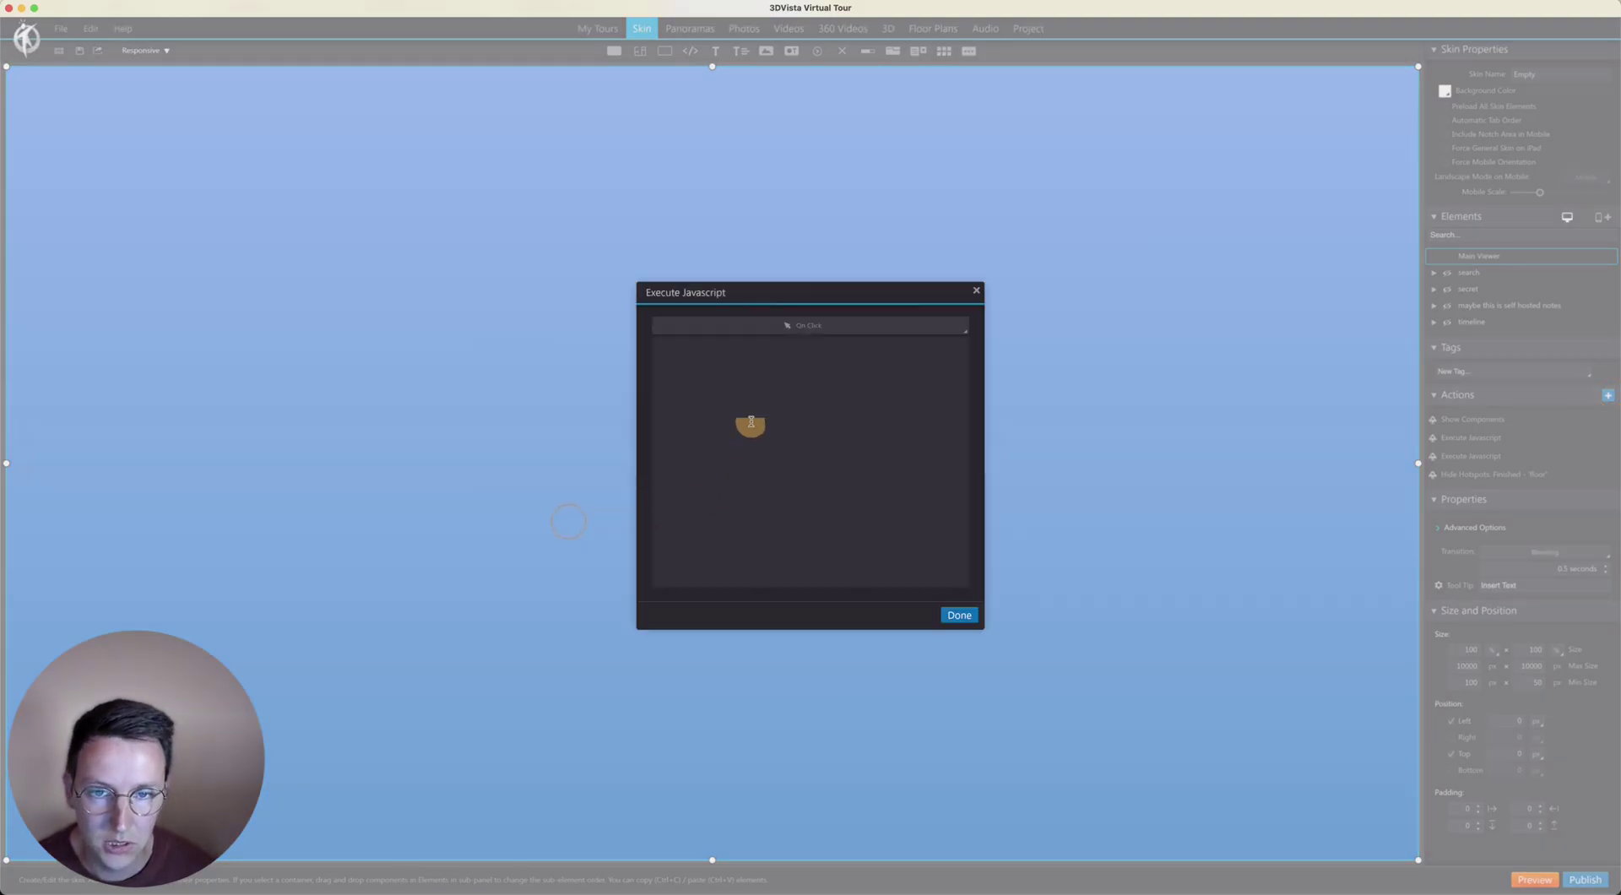
pyautogui.click(818, 331)
pyautogui.click(696, 416)
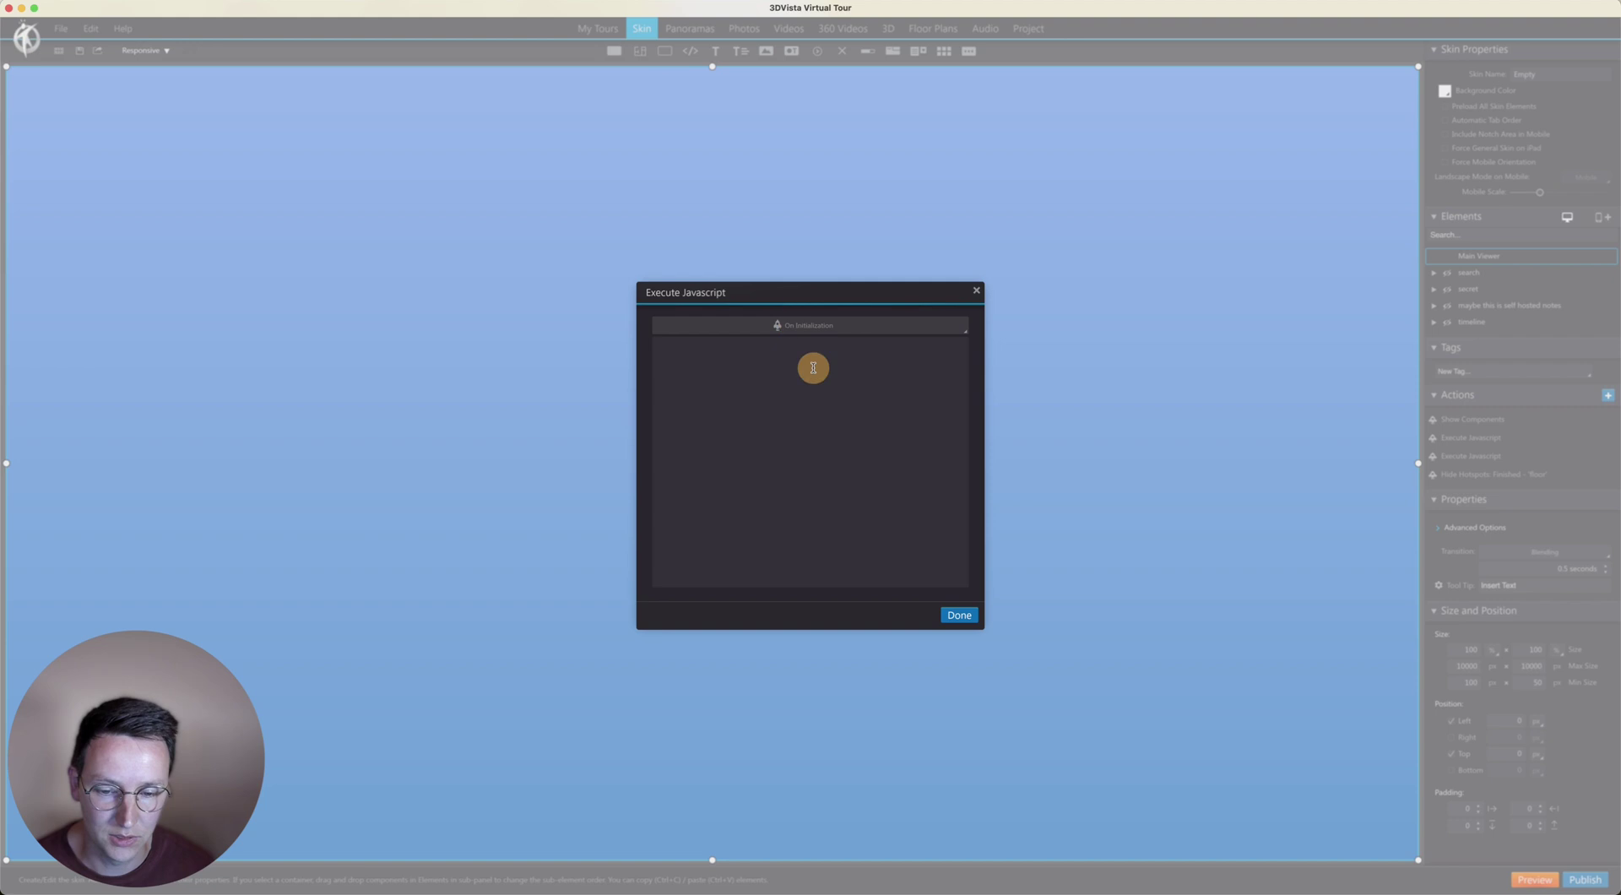
# - Review the forEach loop over floor hotspots in show:hide hotspots.js
pyautogui.moveTo(968, 889)
pyautogui.click(1069, 863)
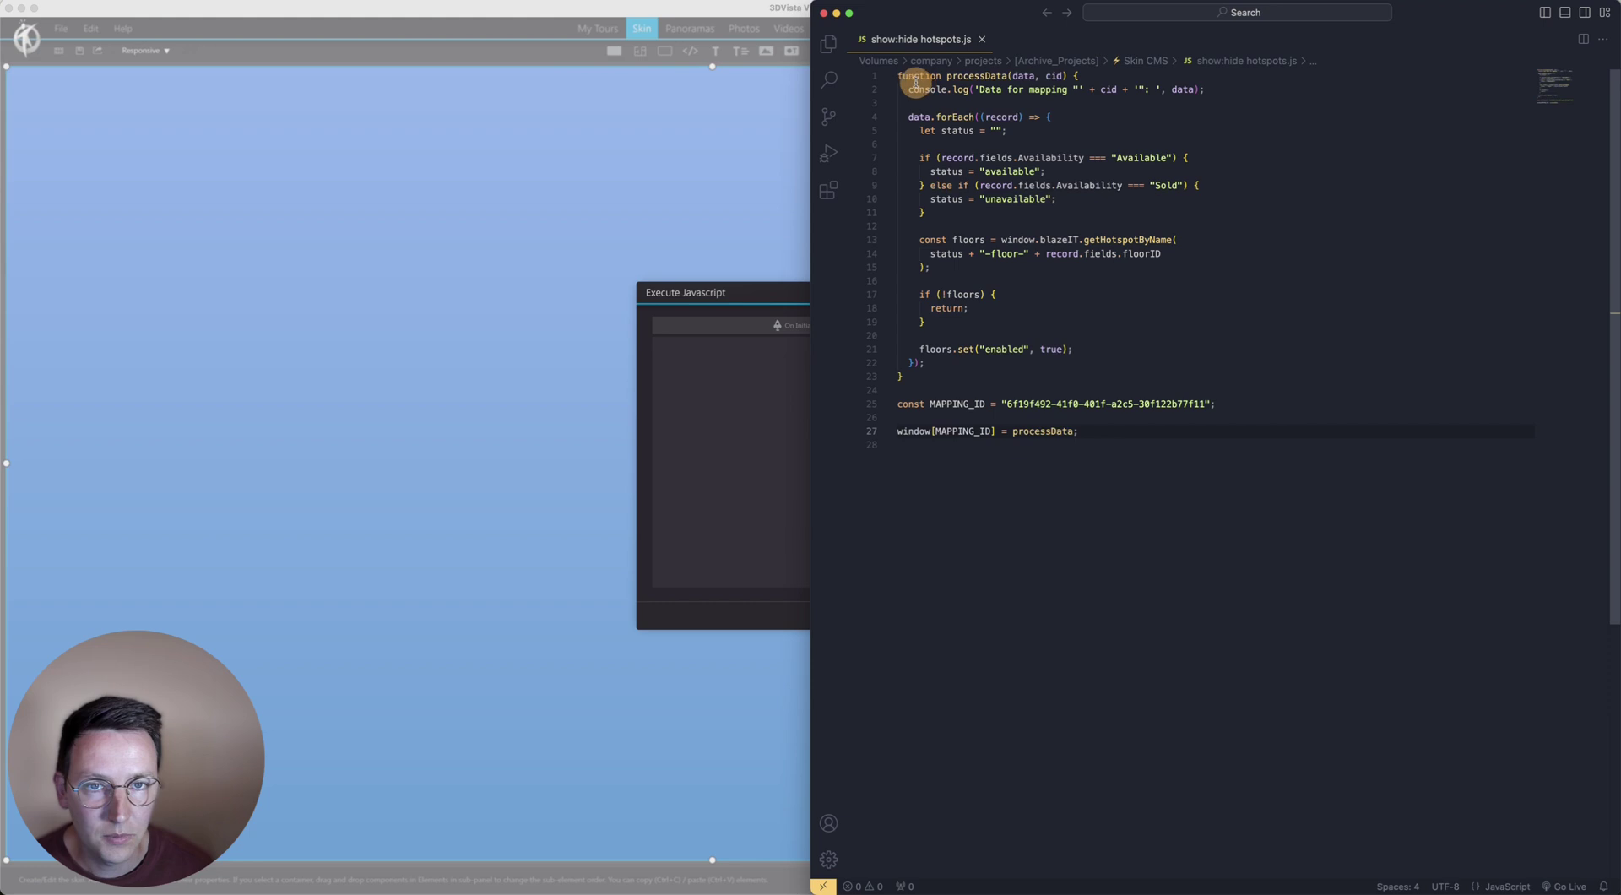
pyautogui.moveTo(962, 376); pyautogui.dragTo(831, 121)
pyautogui.click(968, 325)
pyautogui.moveTo(935, 363); pyautogui.dragTo(1046, 118)
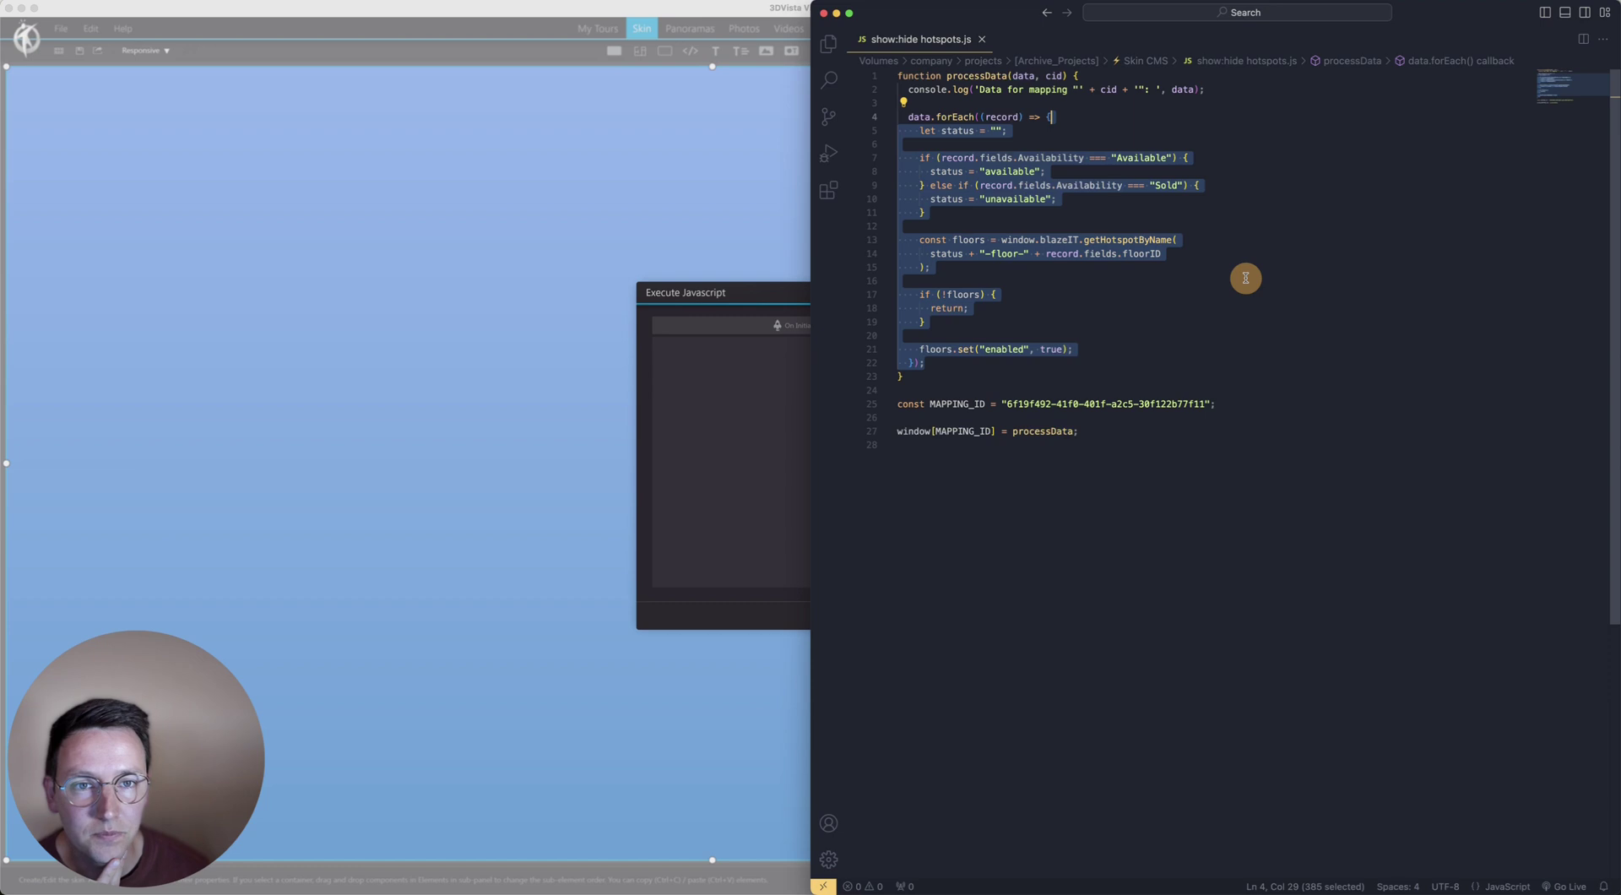
pyautogui.click(1232, 281)
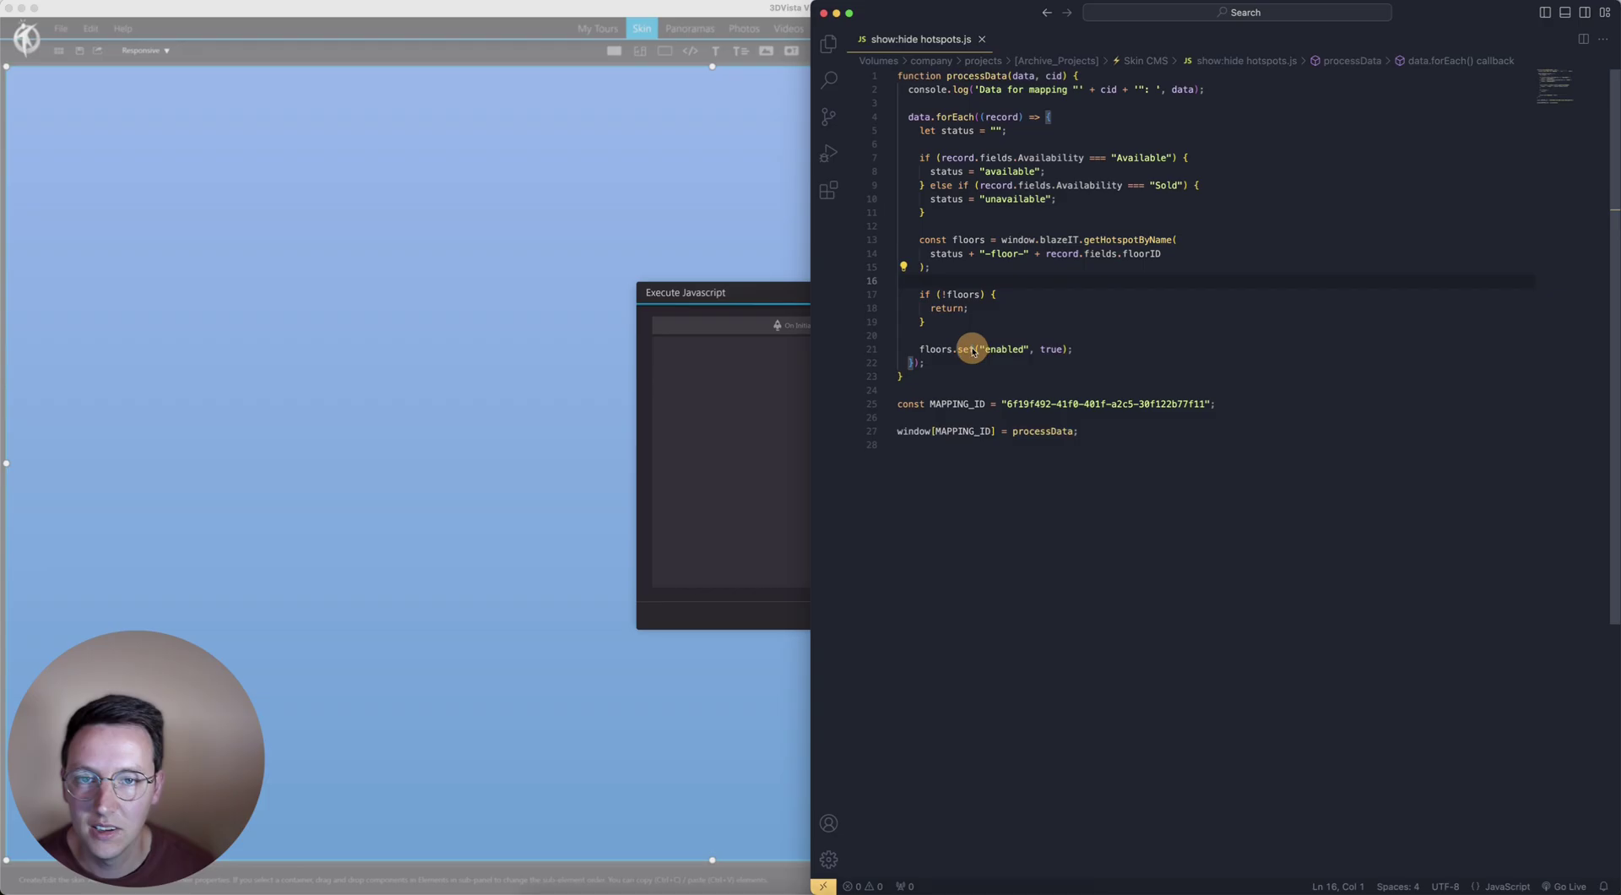
pyautogui.hotkey('ctrl', 'Up')
# - Copy the Skyscraper mapping ID from the Skin CMS Dashboard
pyautogui.click(394, 222)
pyautogui.press('super+1')
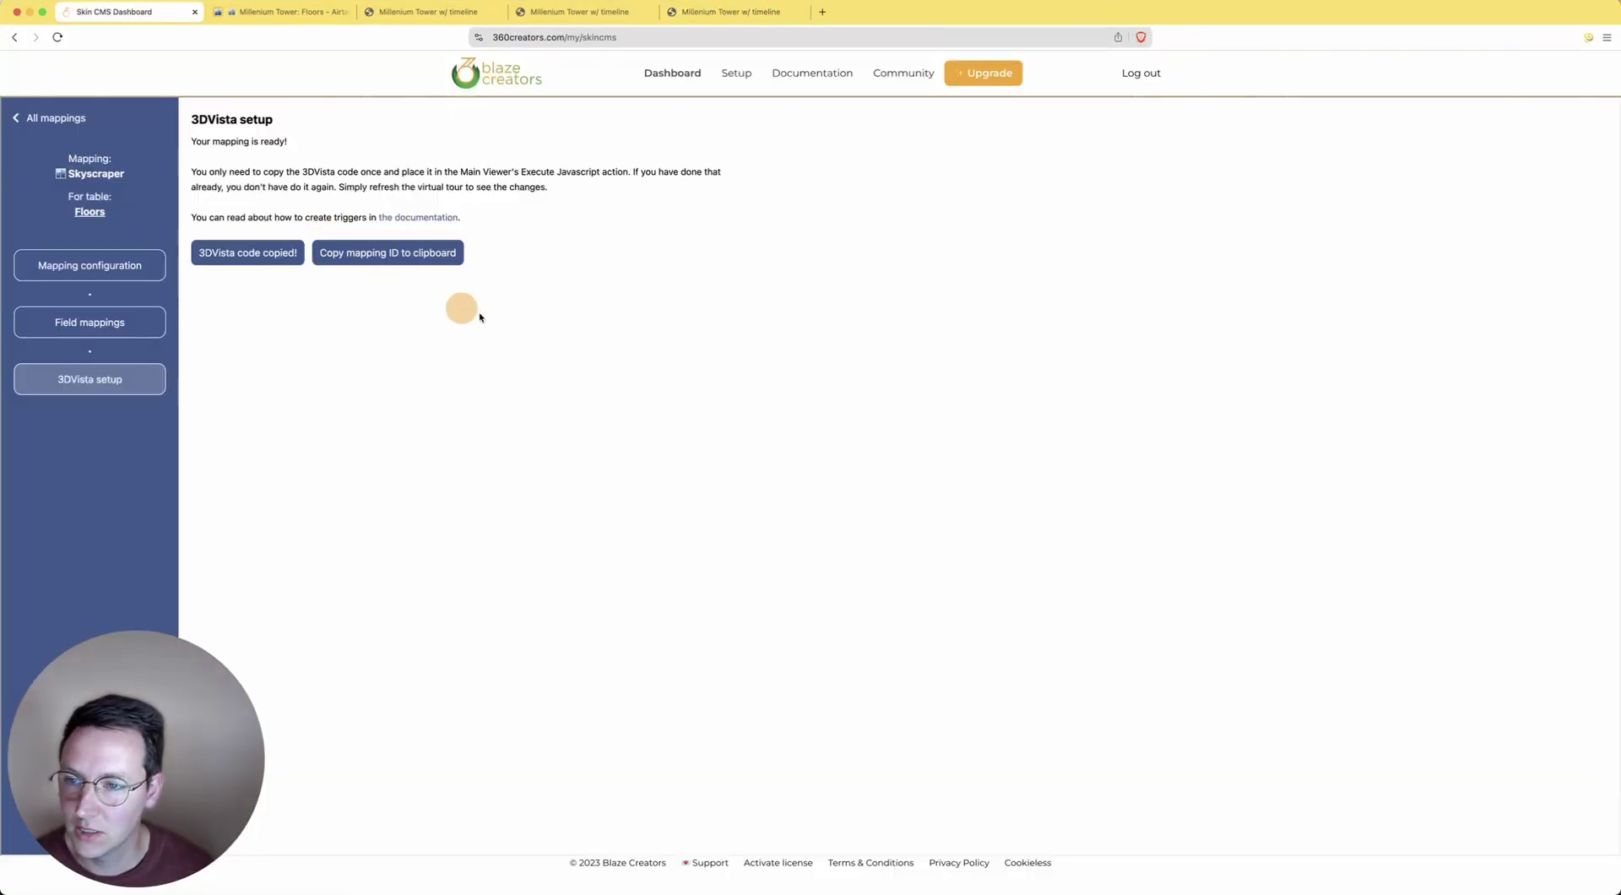
pyautogui.click(358, 261)
# - Paste the copied ID over the old MAPPING_ID value on line 25, then compare Availability with the Floors table
pyautogui.press('super+Tab')
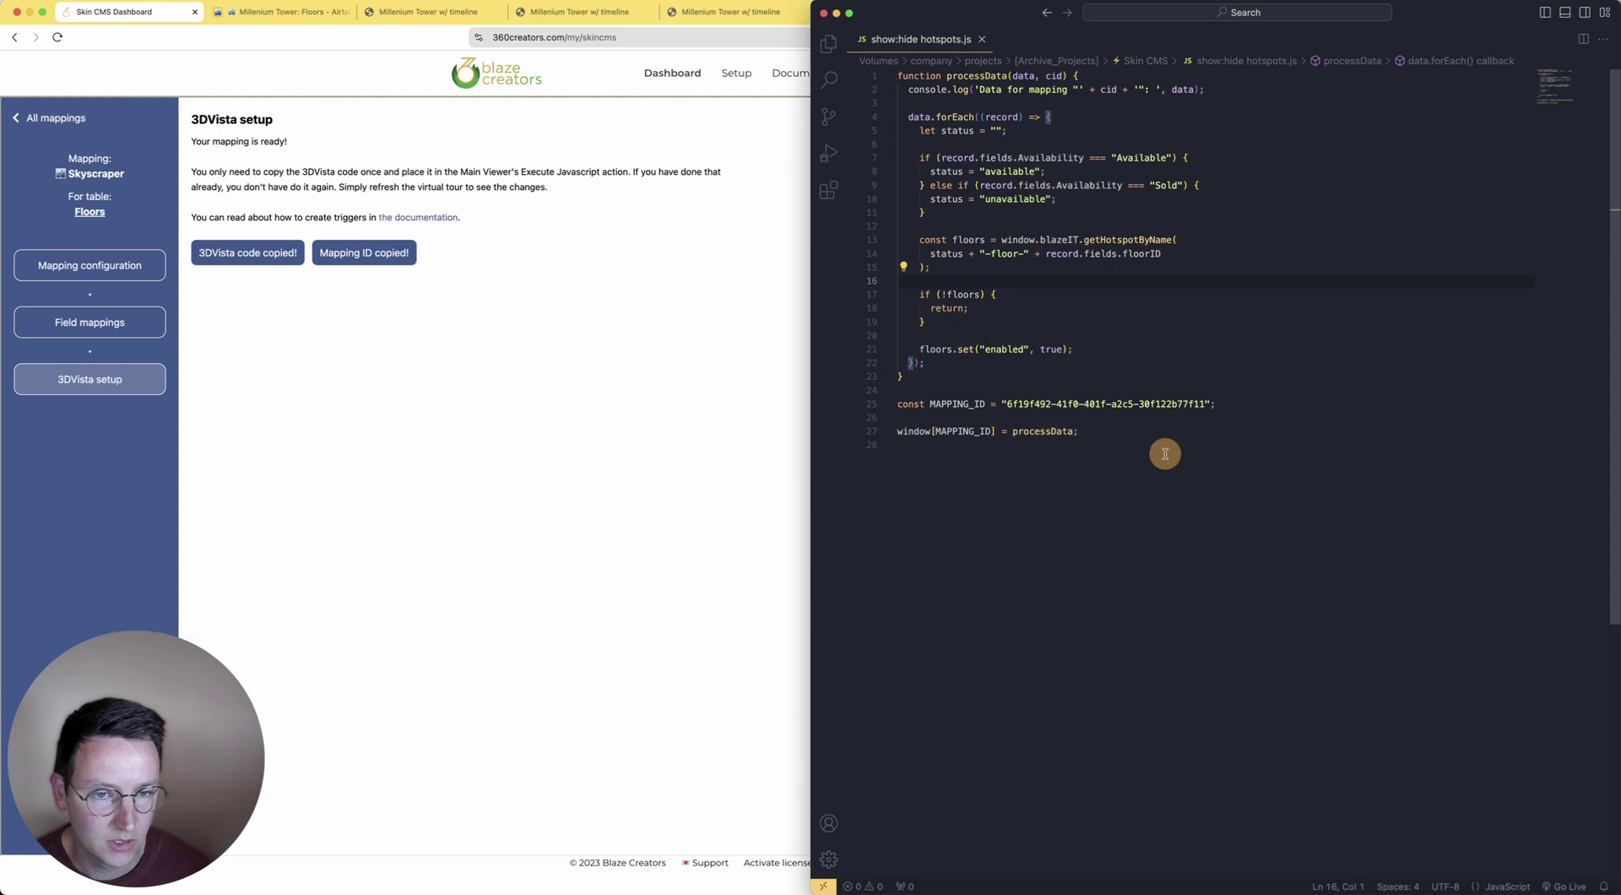
pyautogui.click(1246, 400)
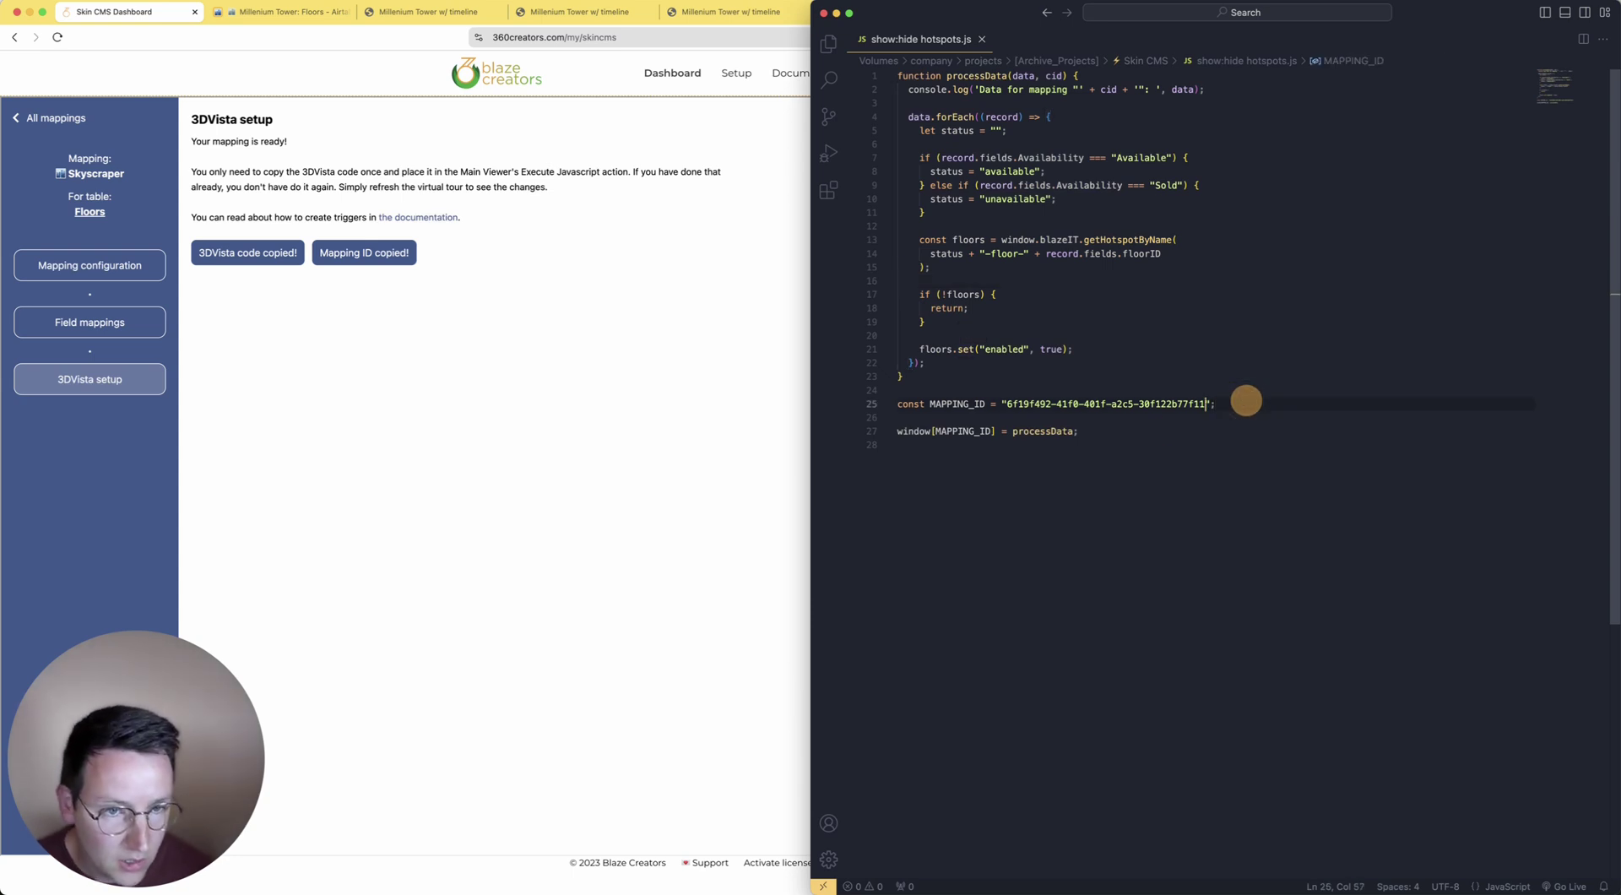
pyautogui.hotkey('shift', 'alt', 'Left')
pyautogui.hotkey('shift', 'alt', 'Left')
pyautogui.hotkey('shift', 'alt', 'Left')
pyautogui.hotkey('shift', 'alt', 'Left')
pyautogui.hotkey('shift', 'alt', 'Left')
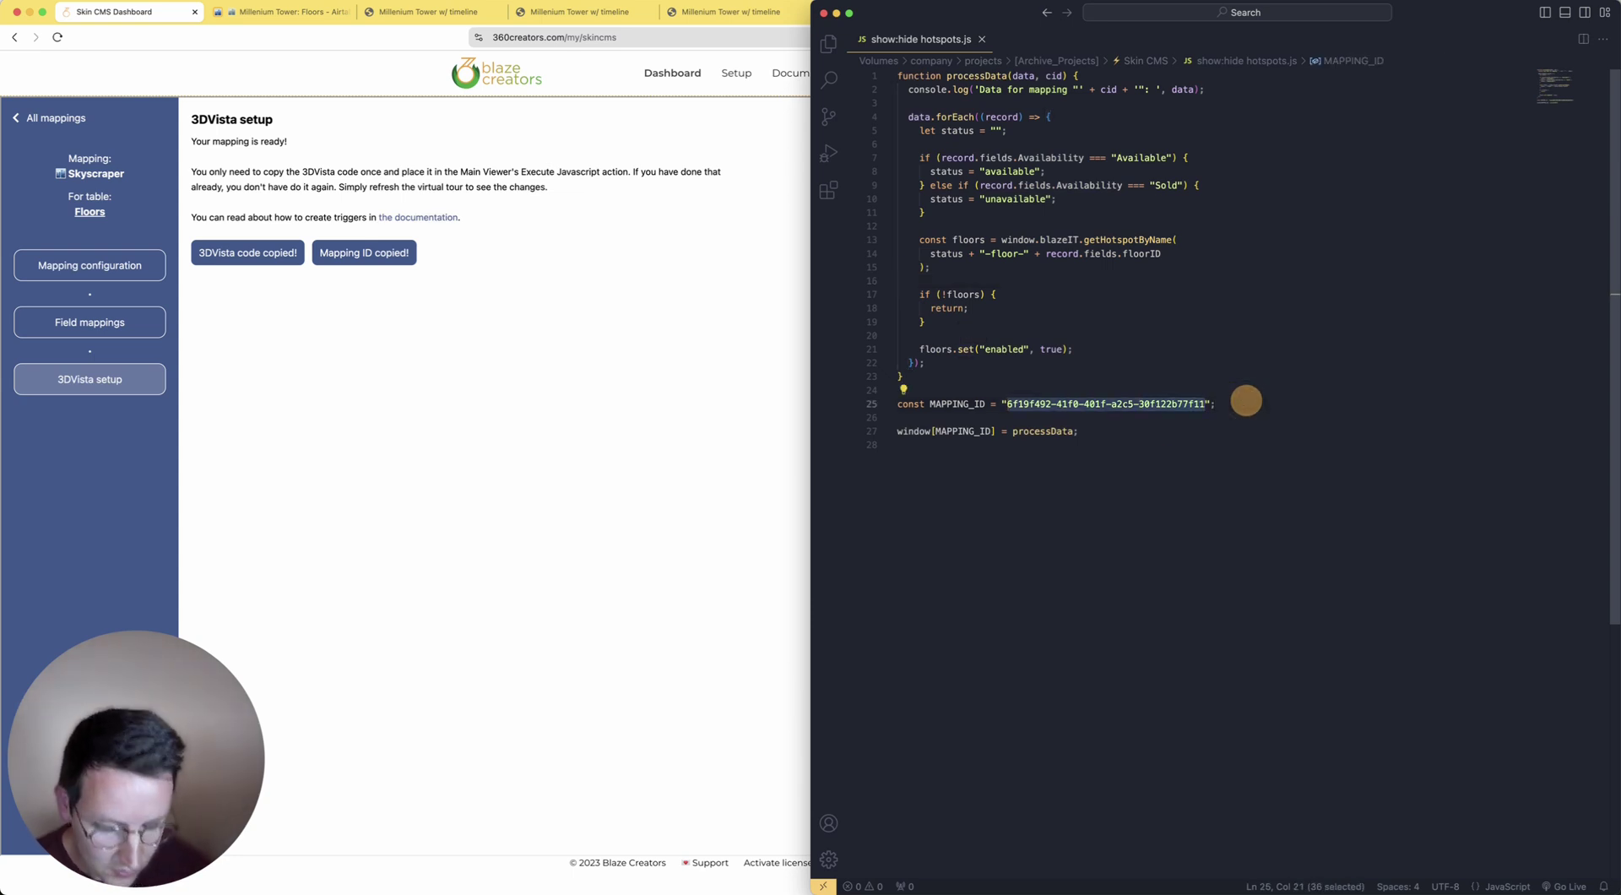
pyautogui.press('BackSpace')
pyautogui.press('super+v')
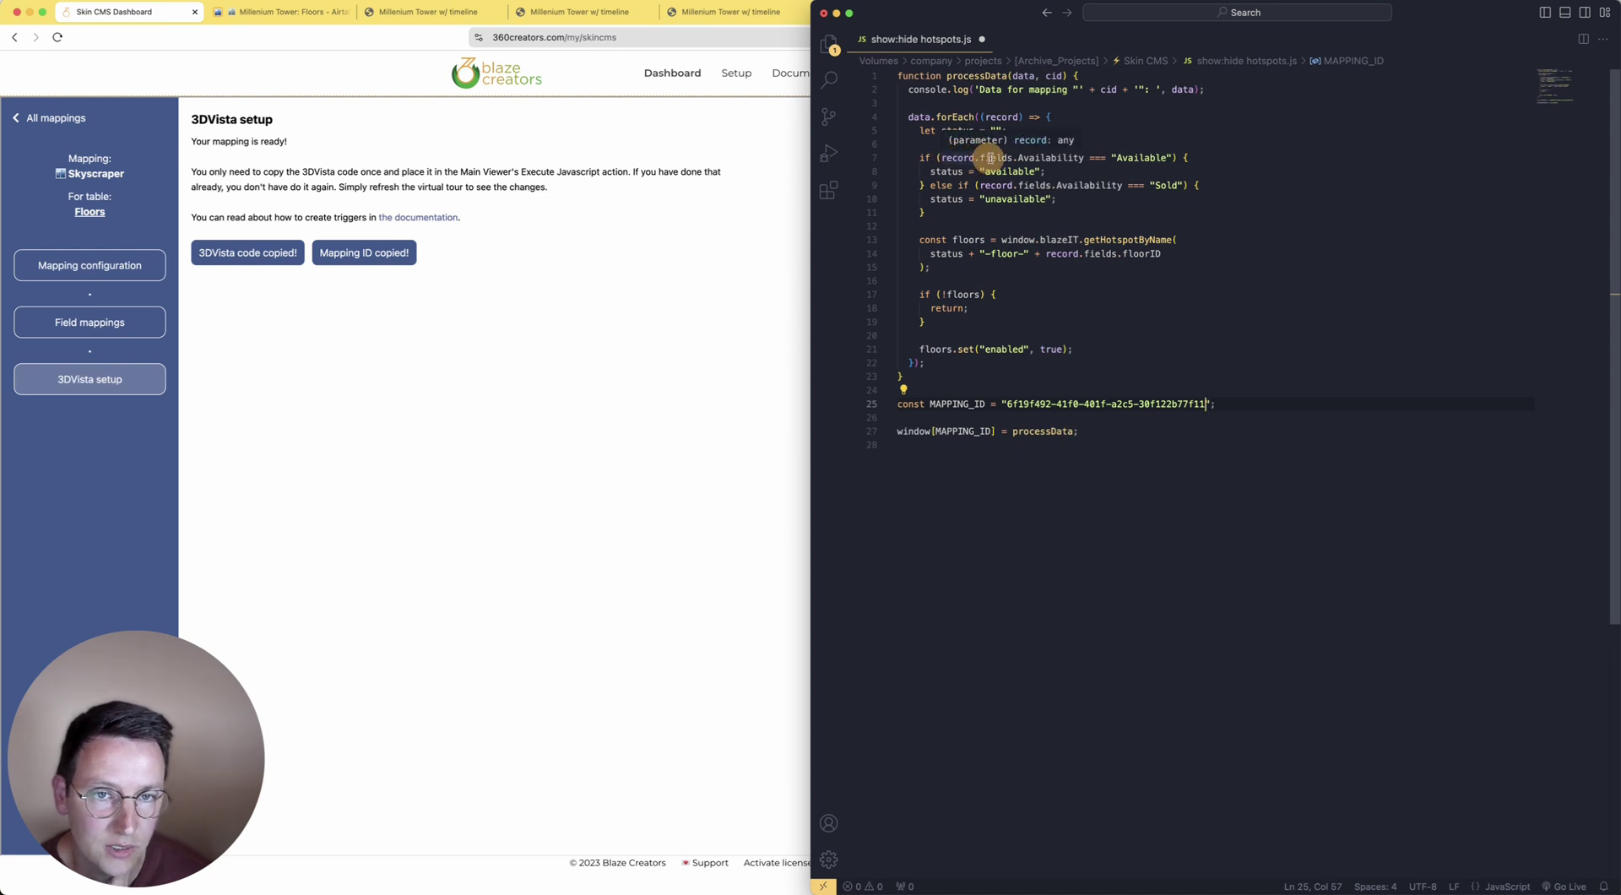
pyautogui.doubleClick(1051, 158)
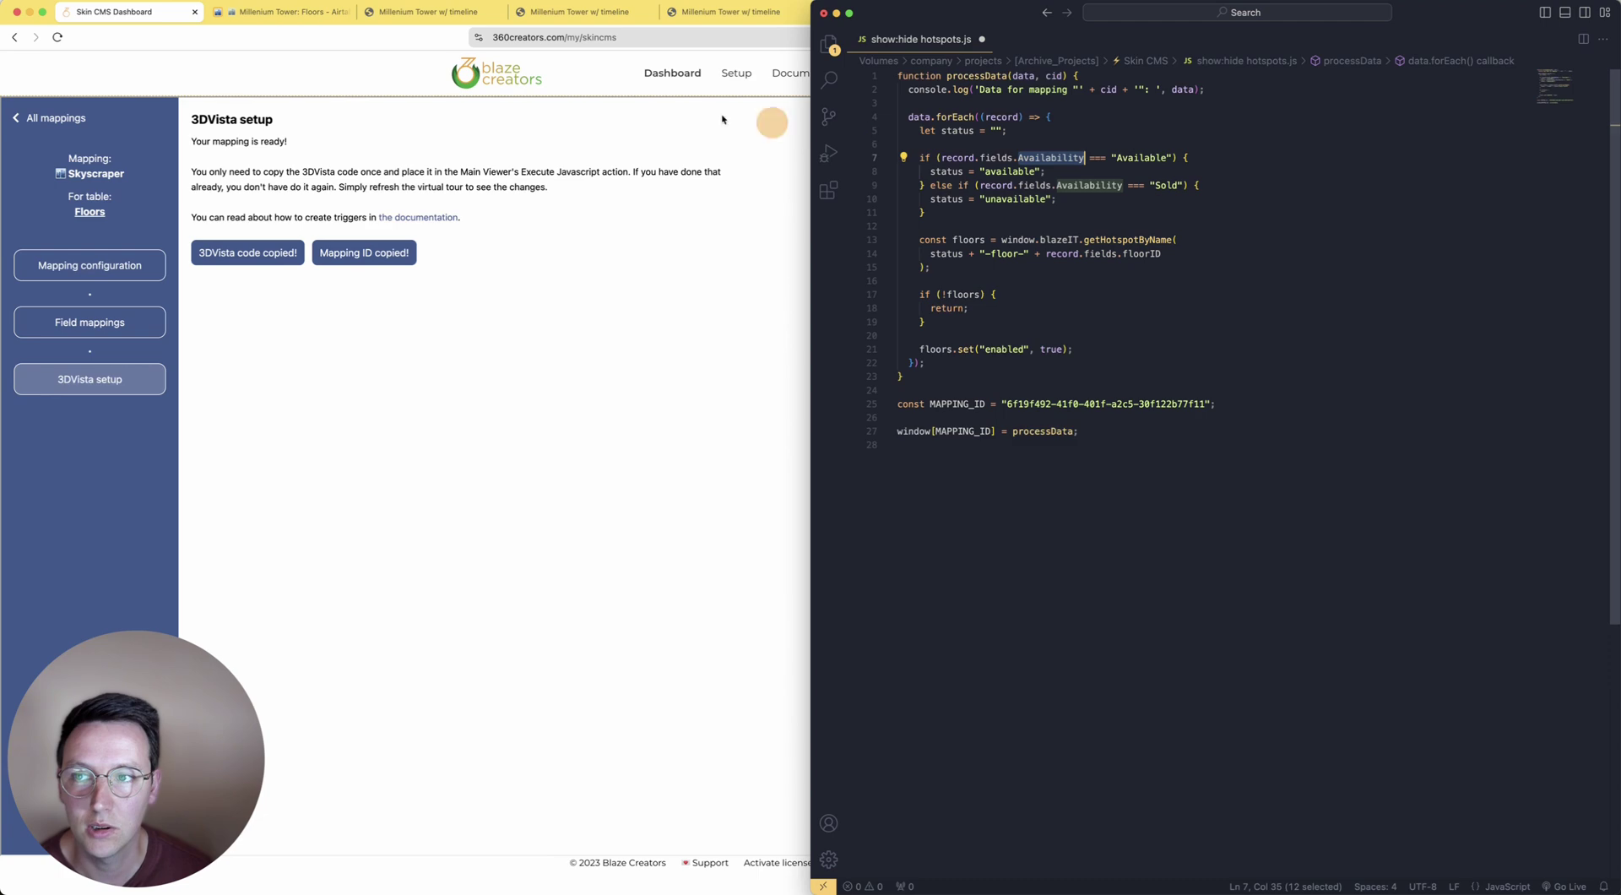
pyautogui.click(329, 11)
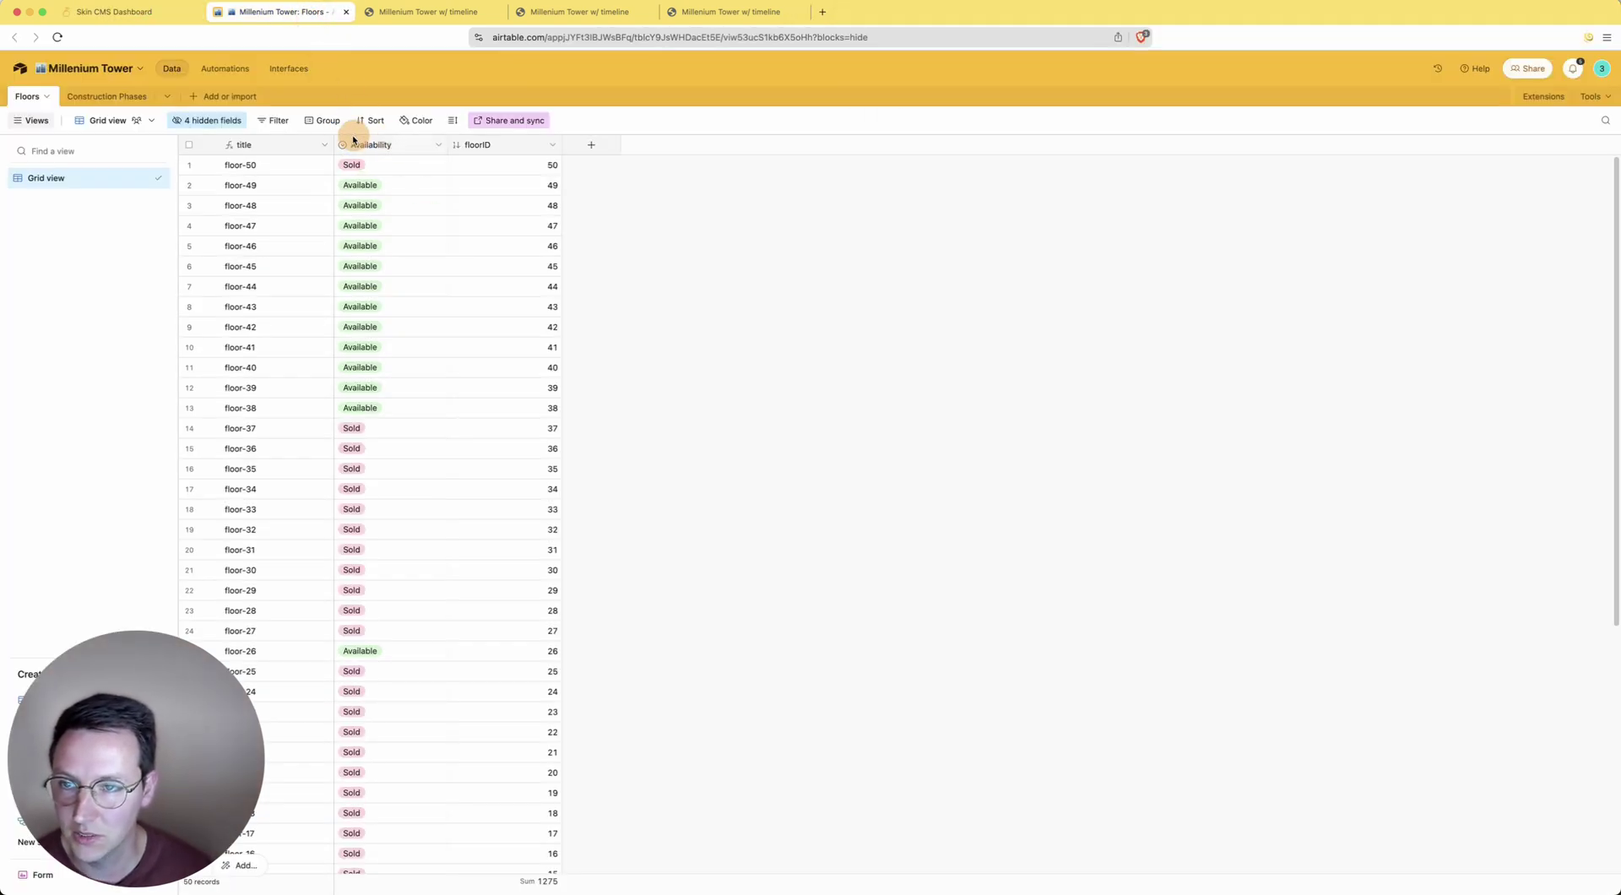
# - Check the Availability === Available condition on line 7 against the Airtable column
pyautogui.press('super+Tab')
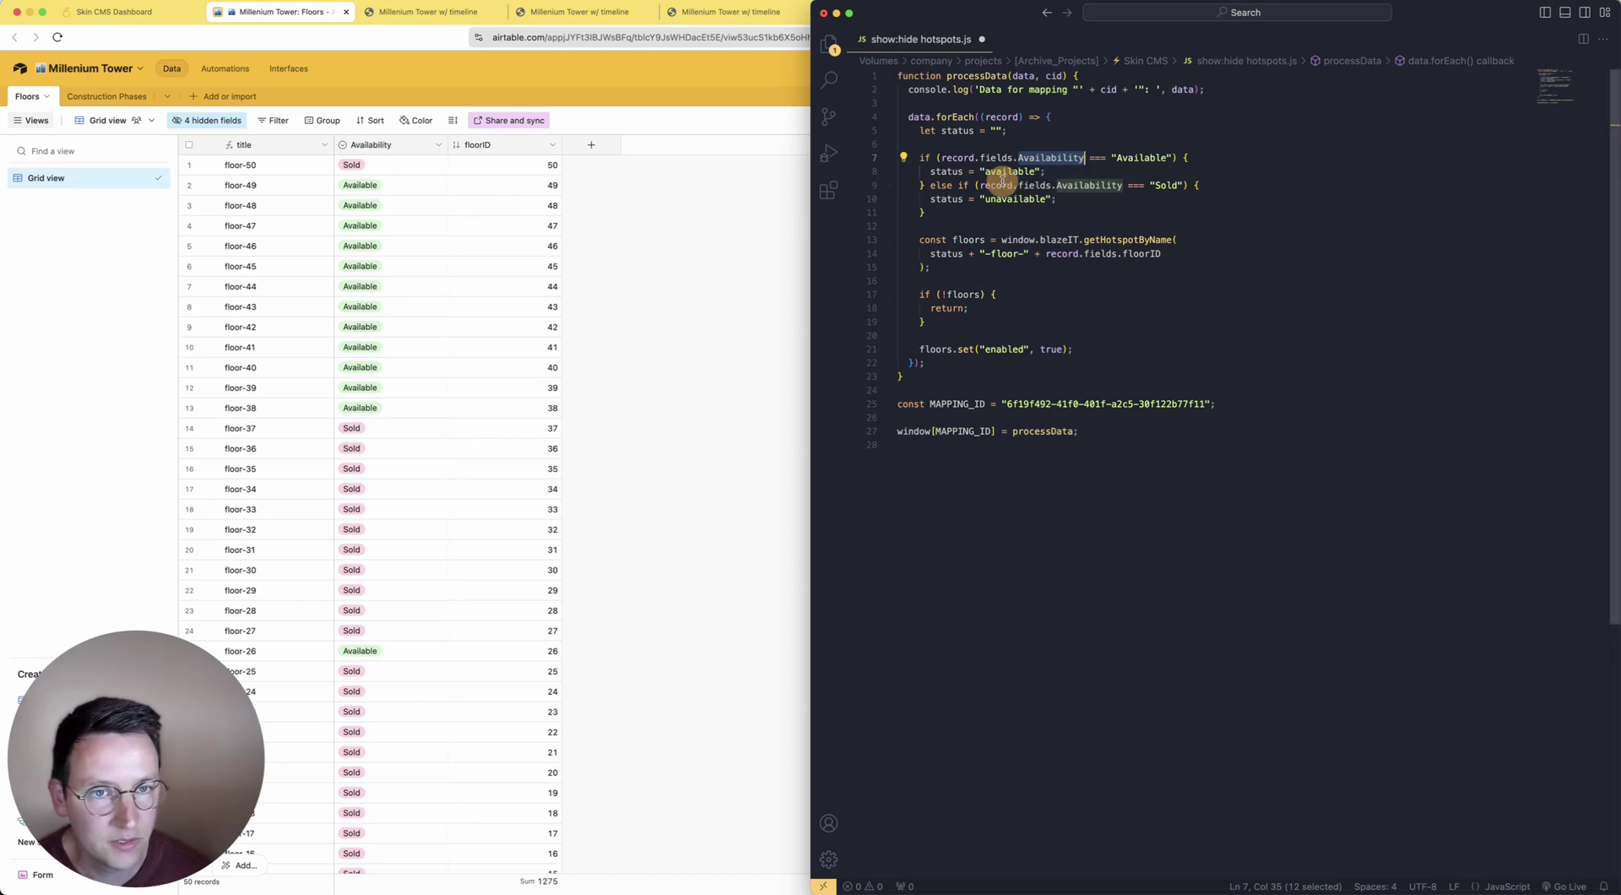
pyautogui.doubleClick(1097, 158)
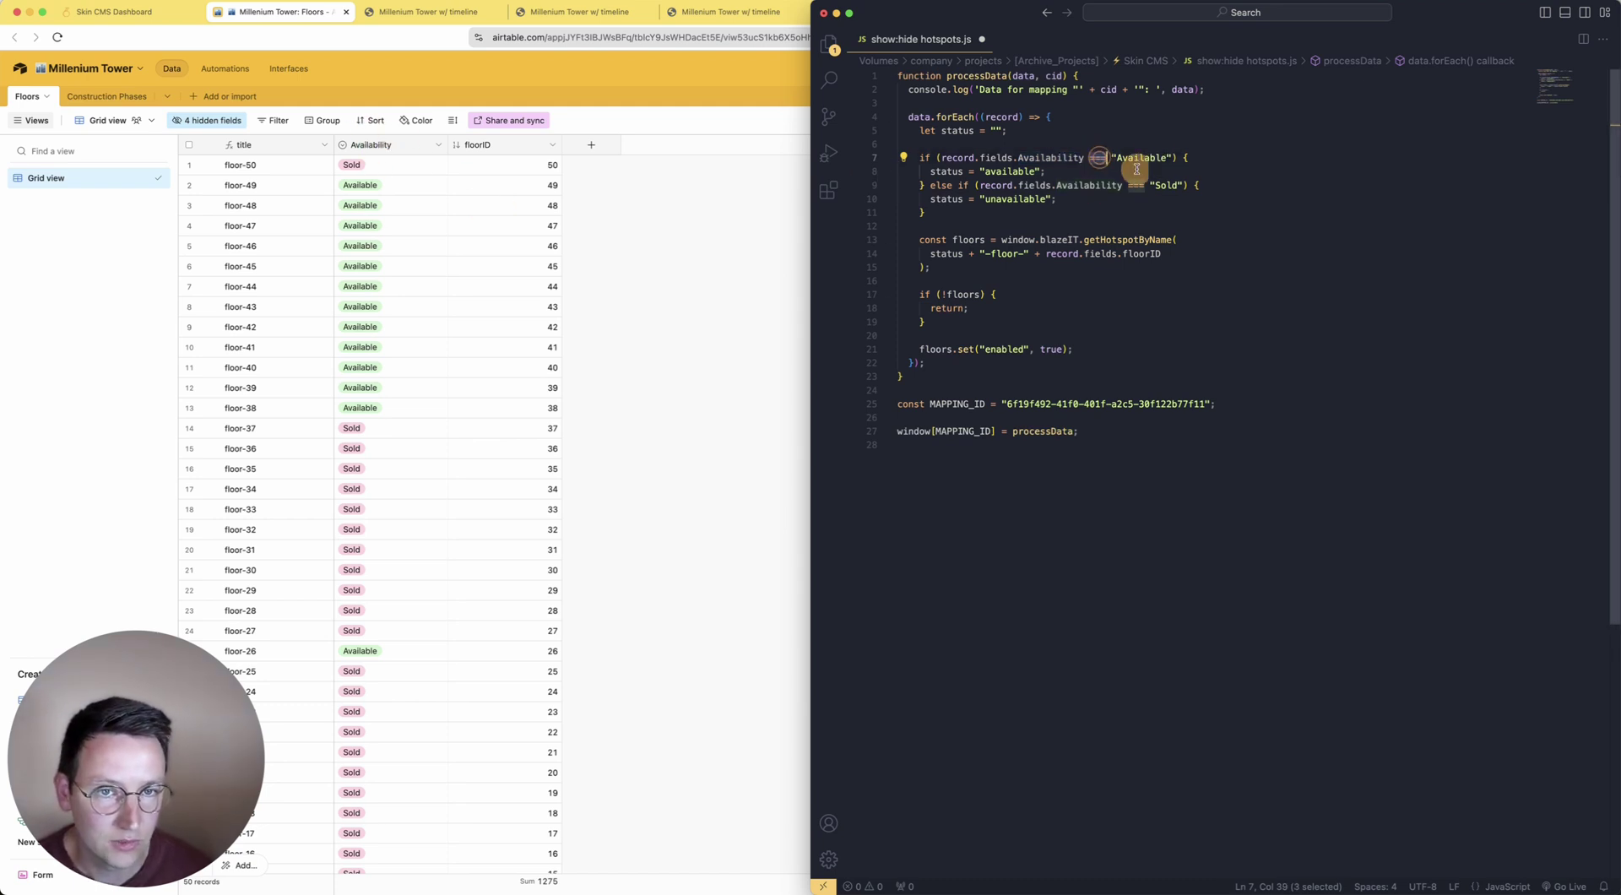
pyautogui.doubleClick(1128, 158)
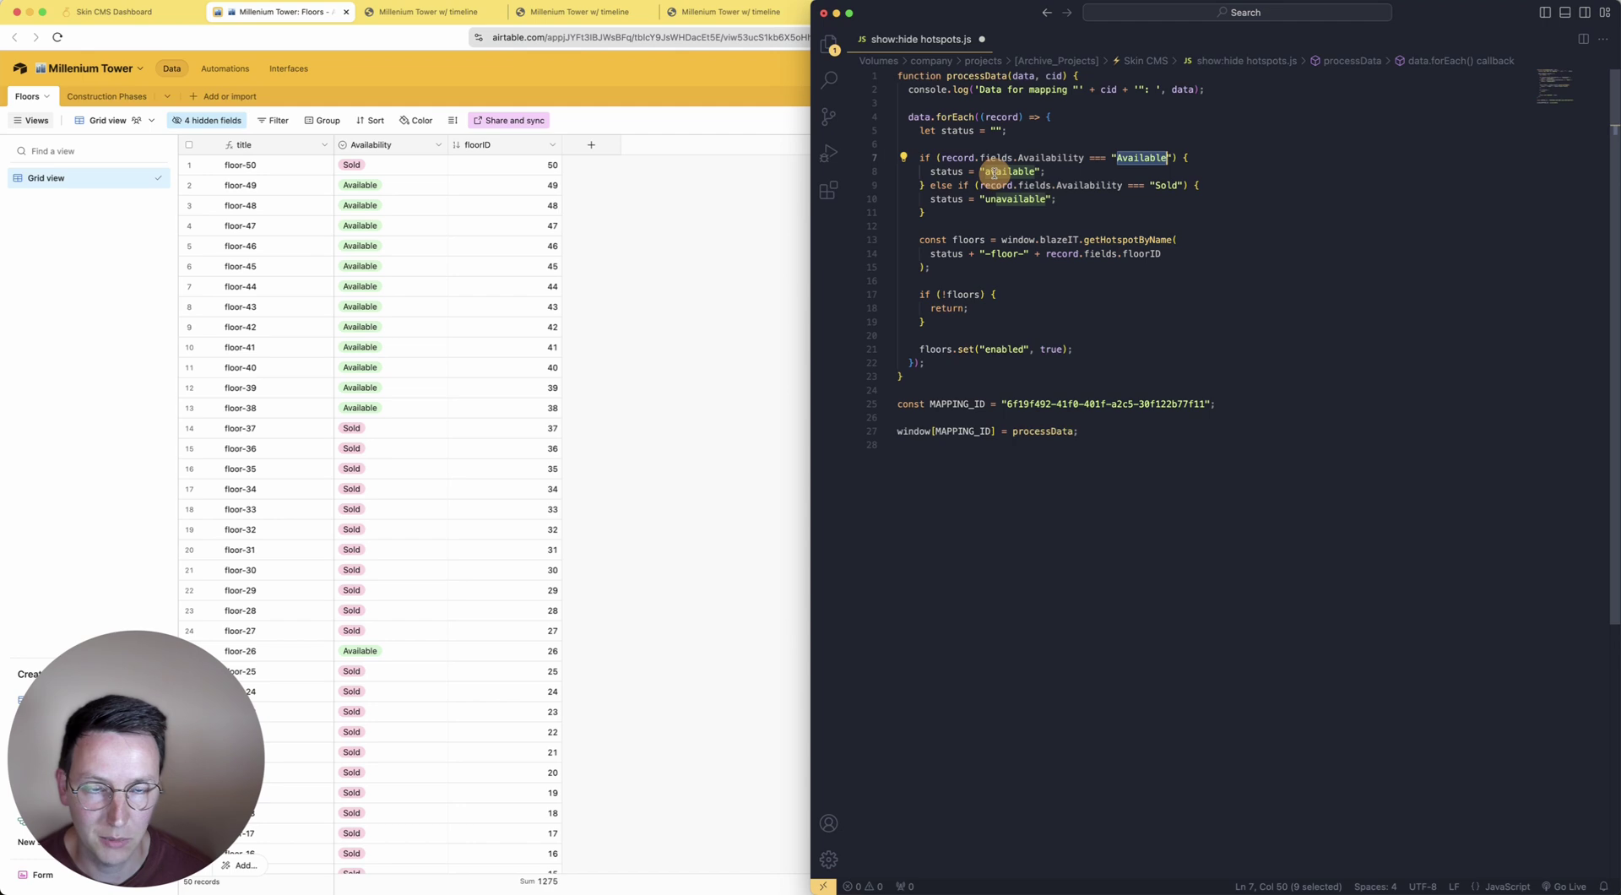
pyautogui.hotkey('ctrl', 'Up')
# - Close the on-initialization JavaScript action in 3DVista without changing its code
pyautogui.click(540, 215)
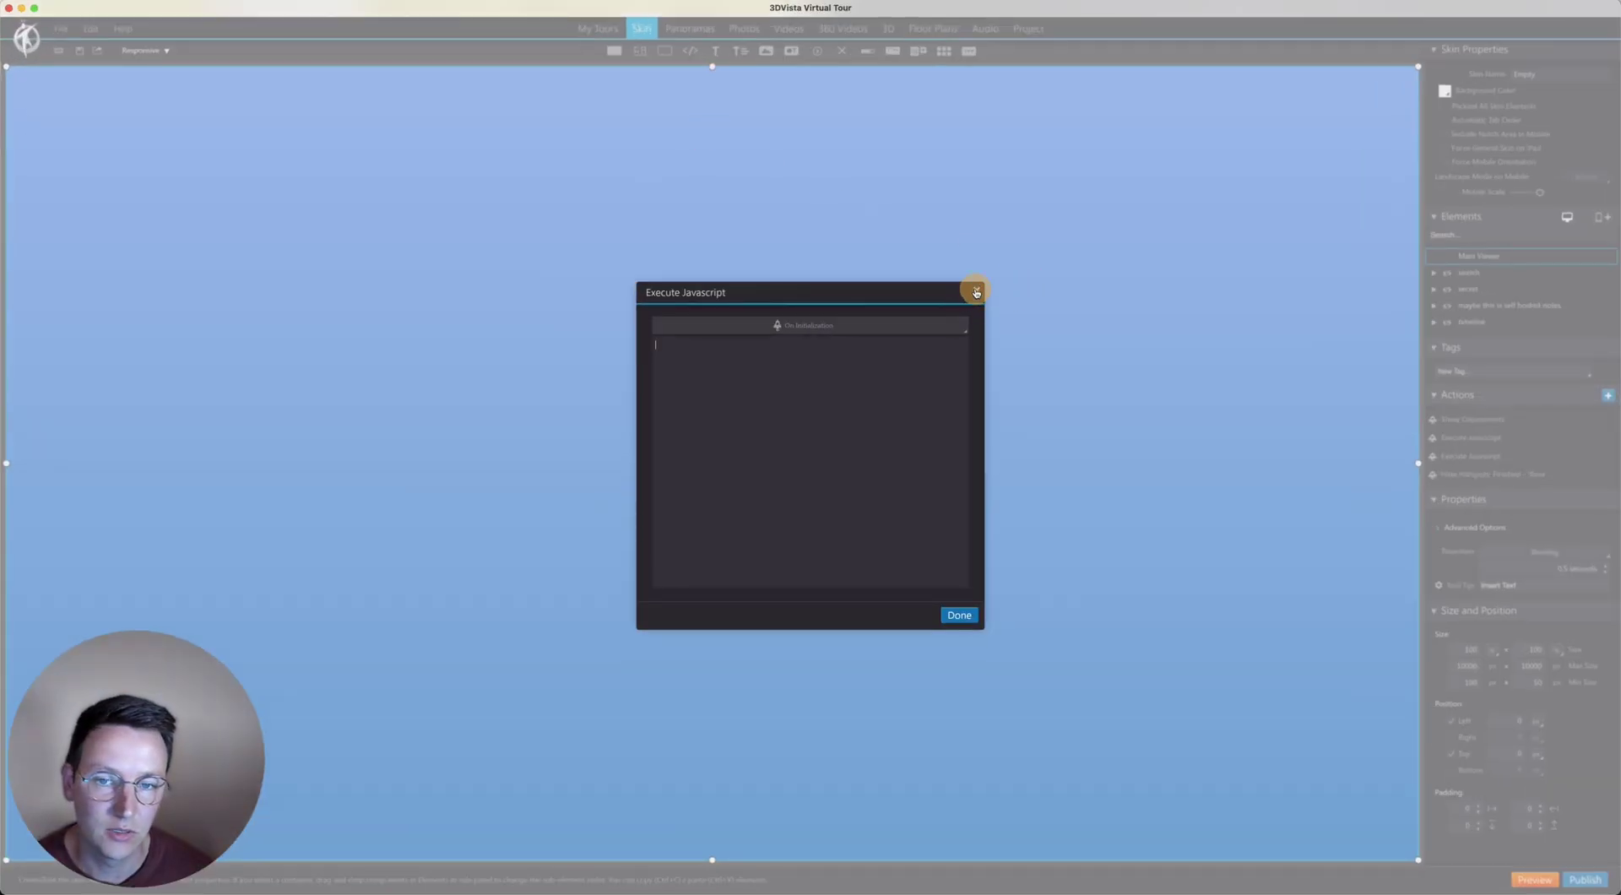
pyautogui.press('super+v')
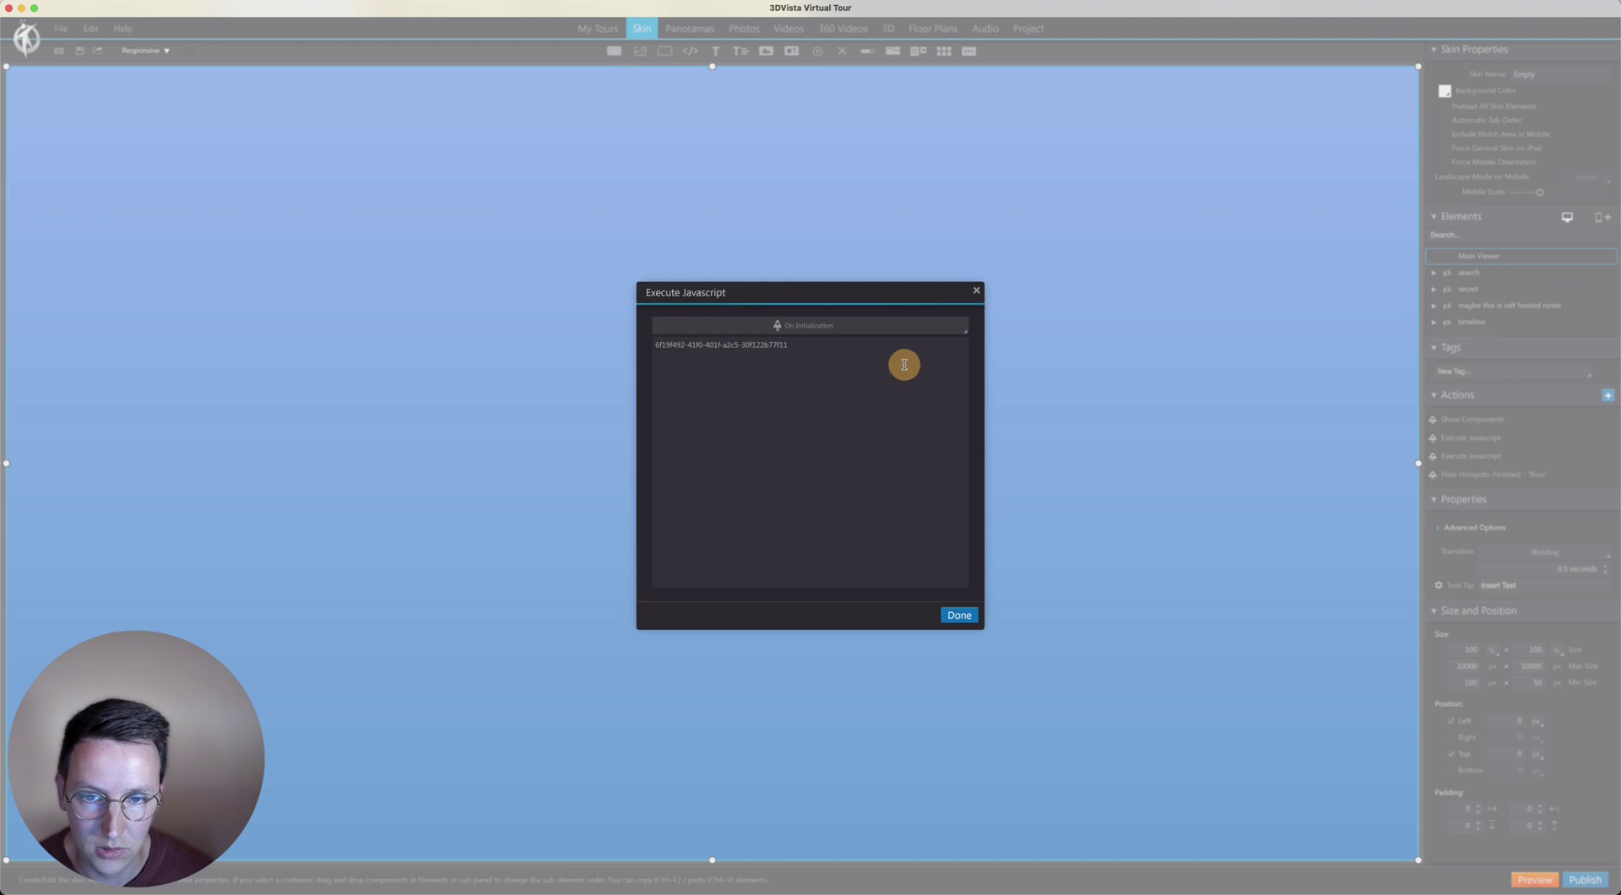
pyautogui.press('super+z')
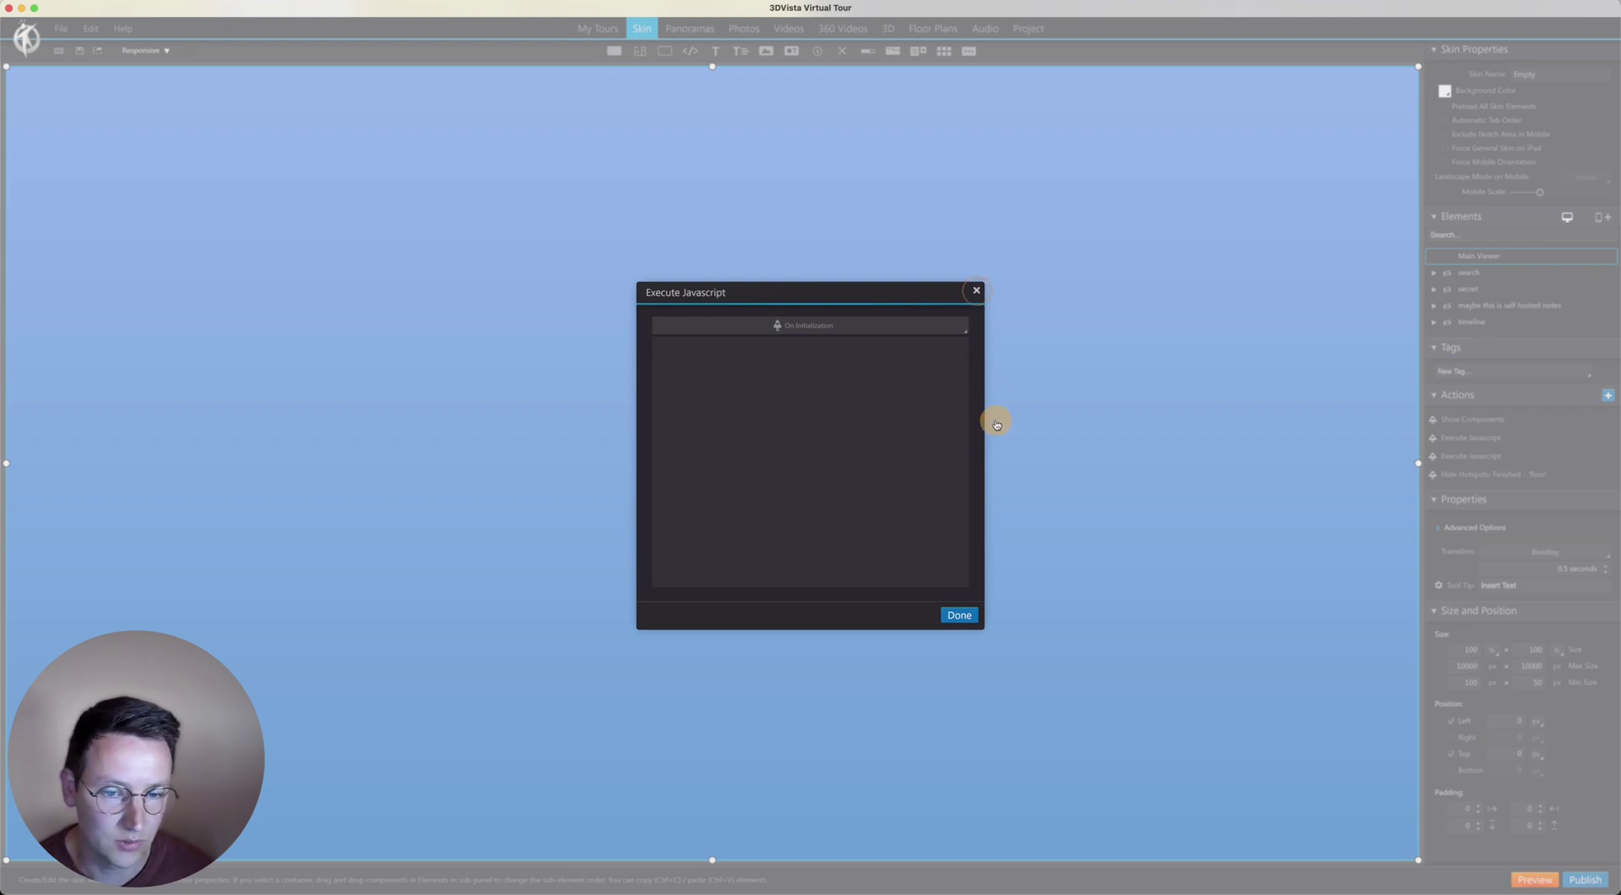
pyautogui.click(959, 614)
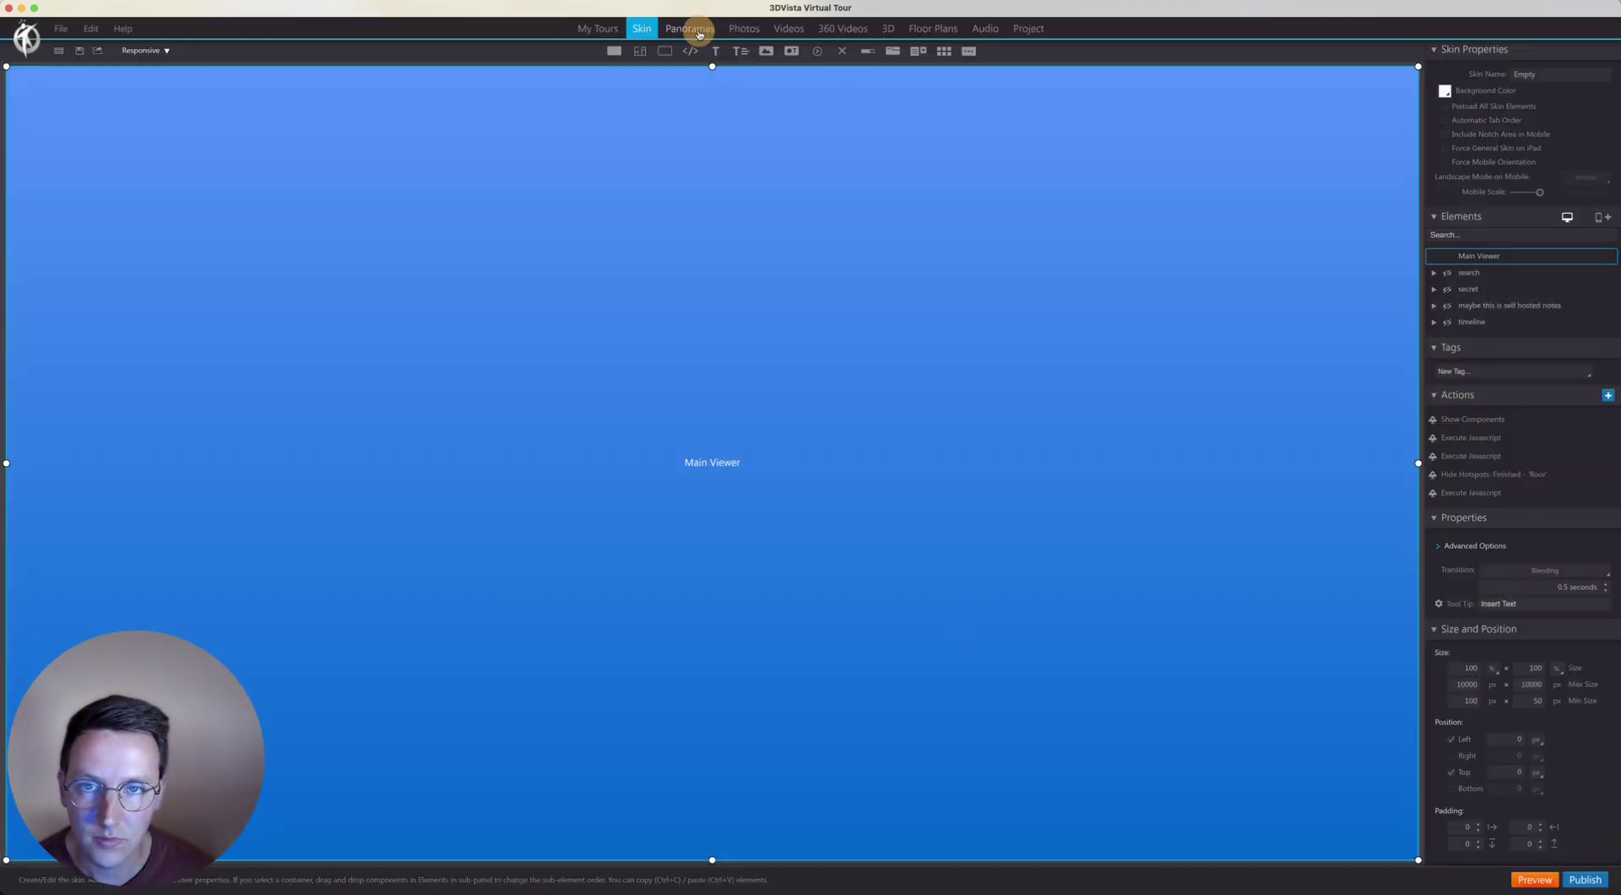
# - Review the Finished panorama's available-floor-N hotspot names in the Hotspots list
pyautogui.click(690, 29)
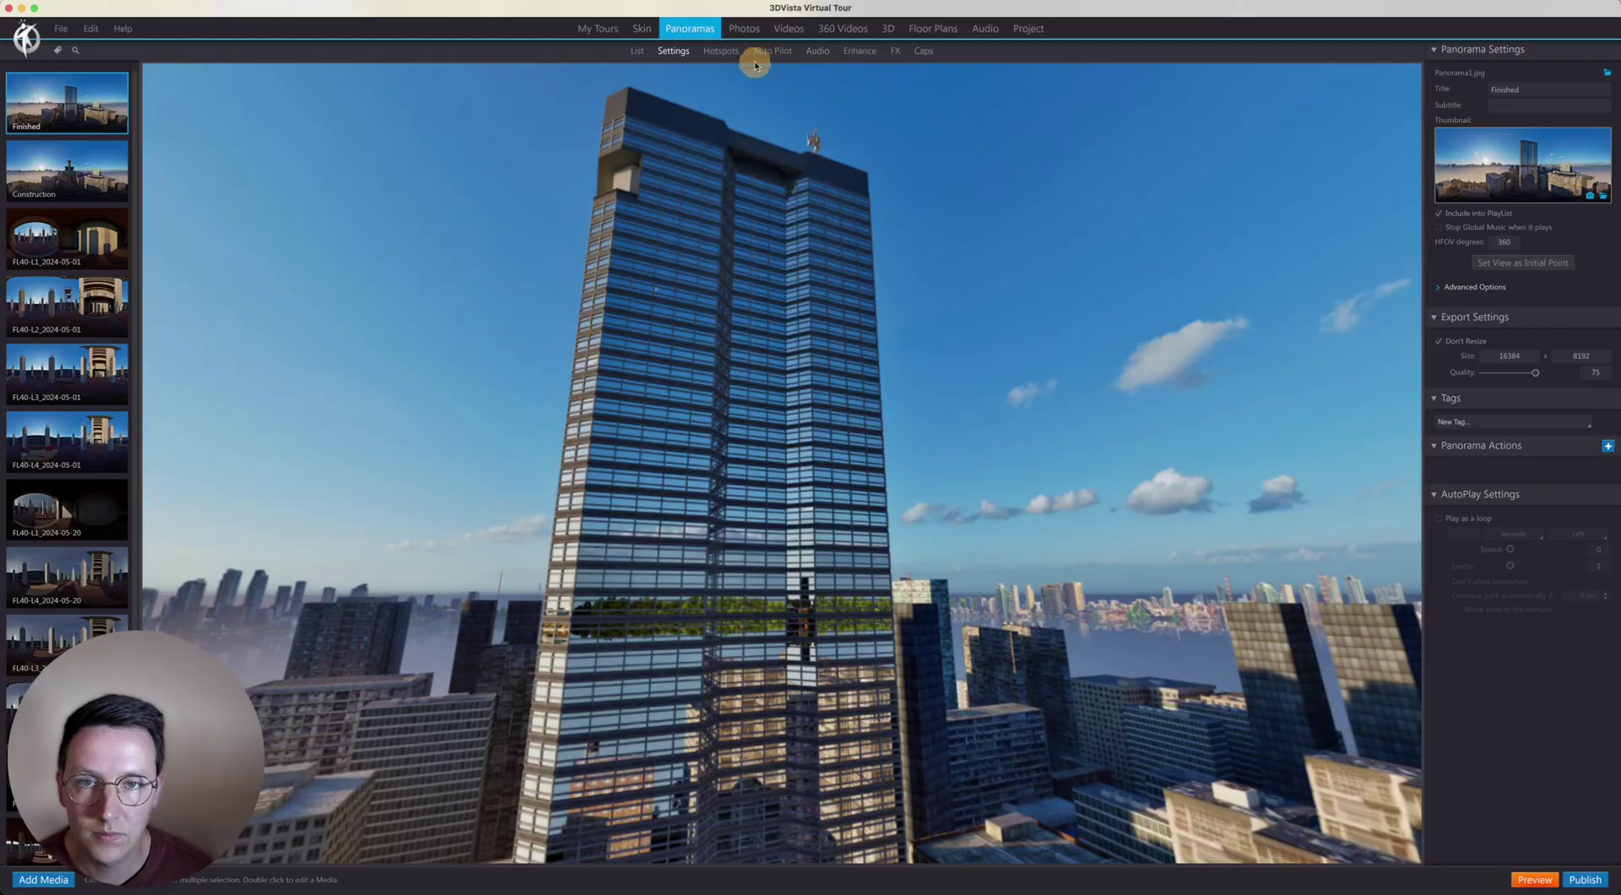
pyautogui.click(722, 51)
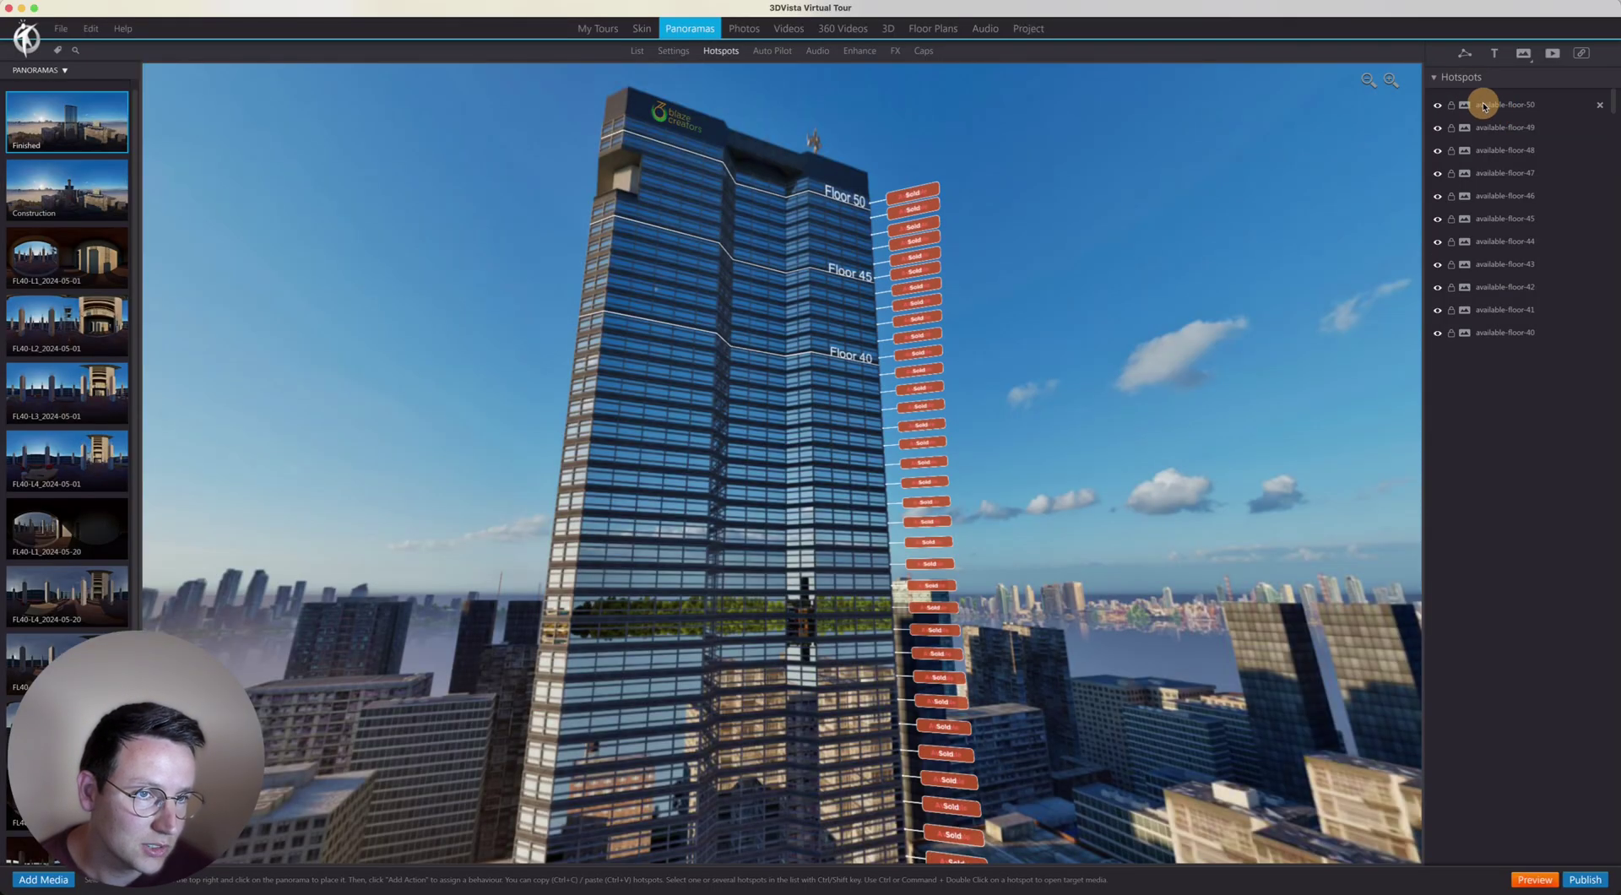
pyautogui.scroll(-3, 1498, 242)
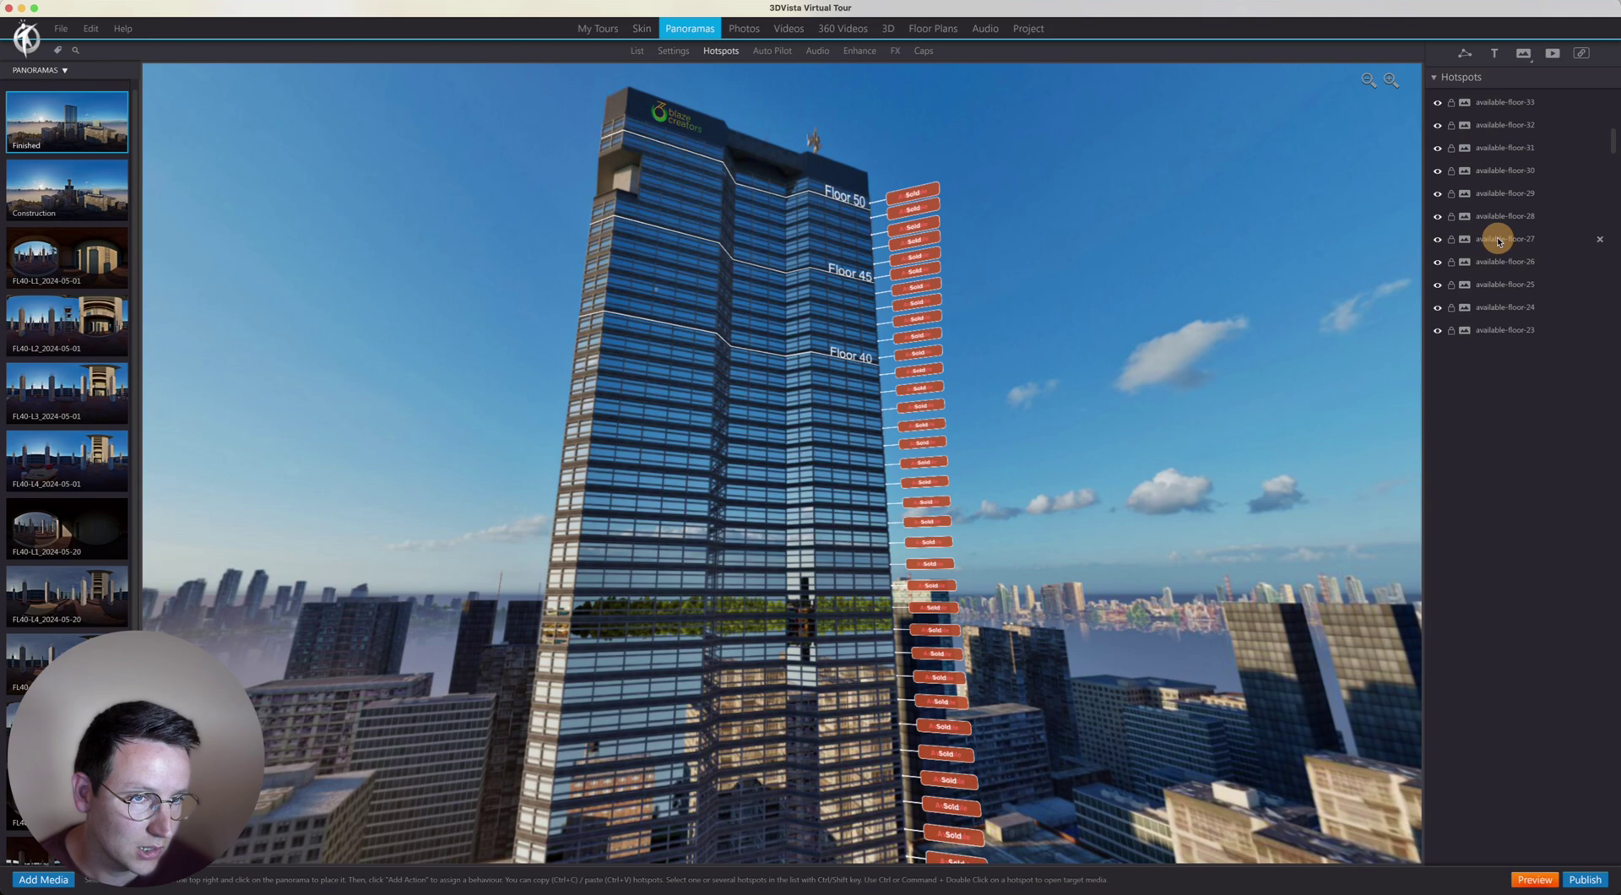
pyautogui.hotkey('alt', 'Tab')
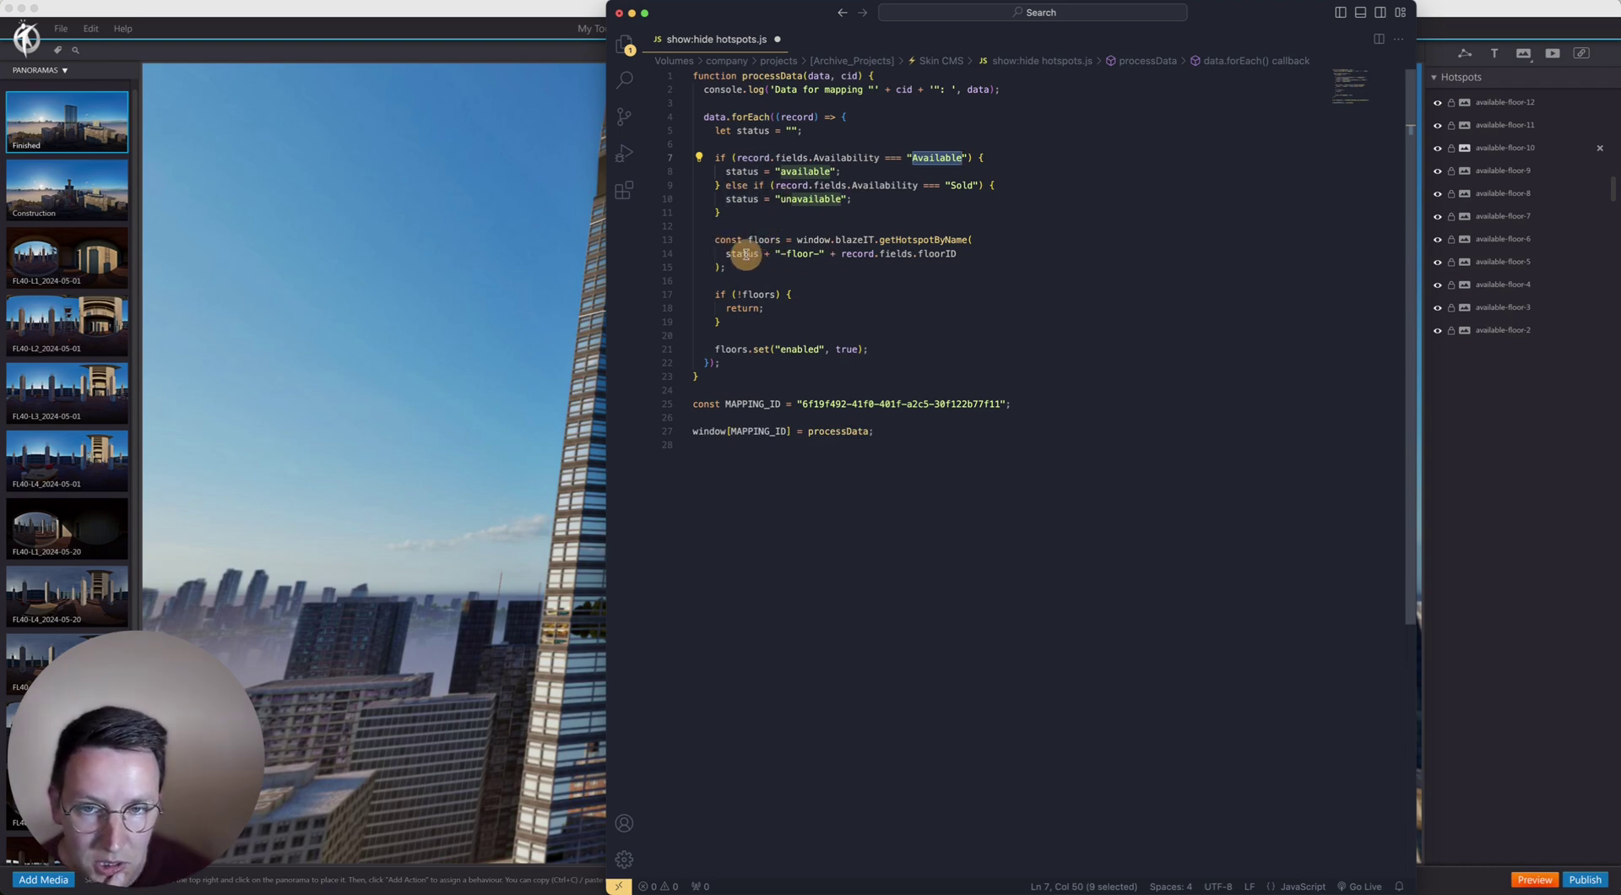
# - Inspect the available-floor-7 hotspot name in 3DVista to compare with the script's naming
pyautogui.doubleClick(741, 198)
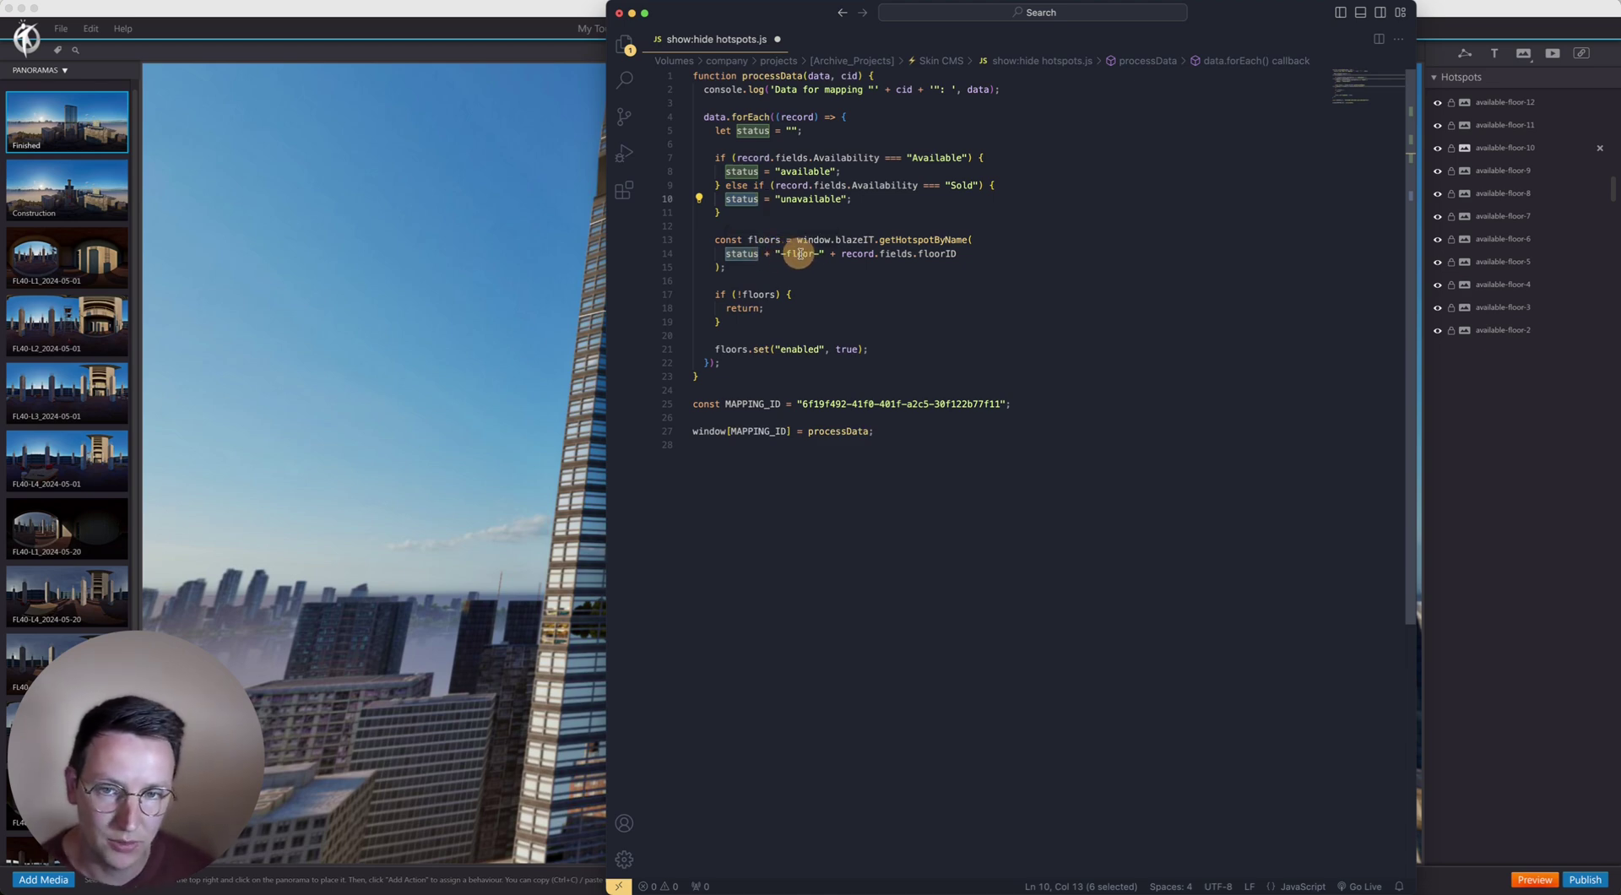
pyautogui.click(1508, 217)
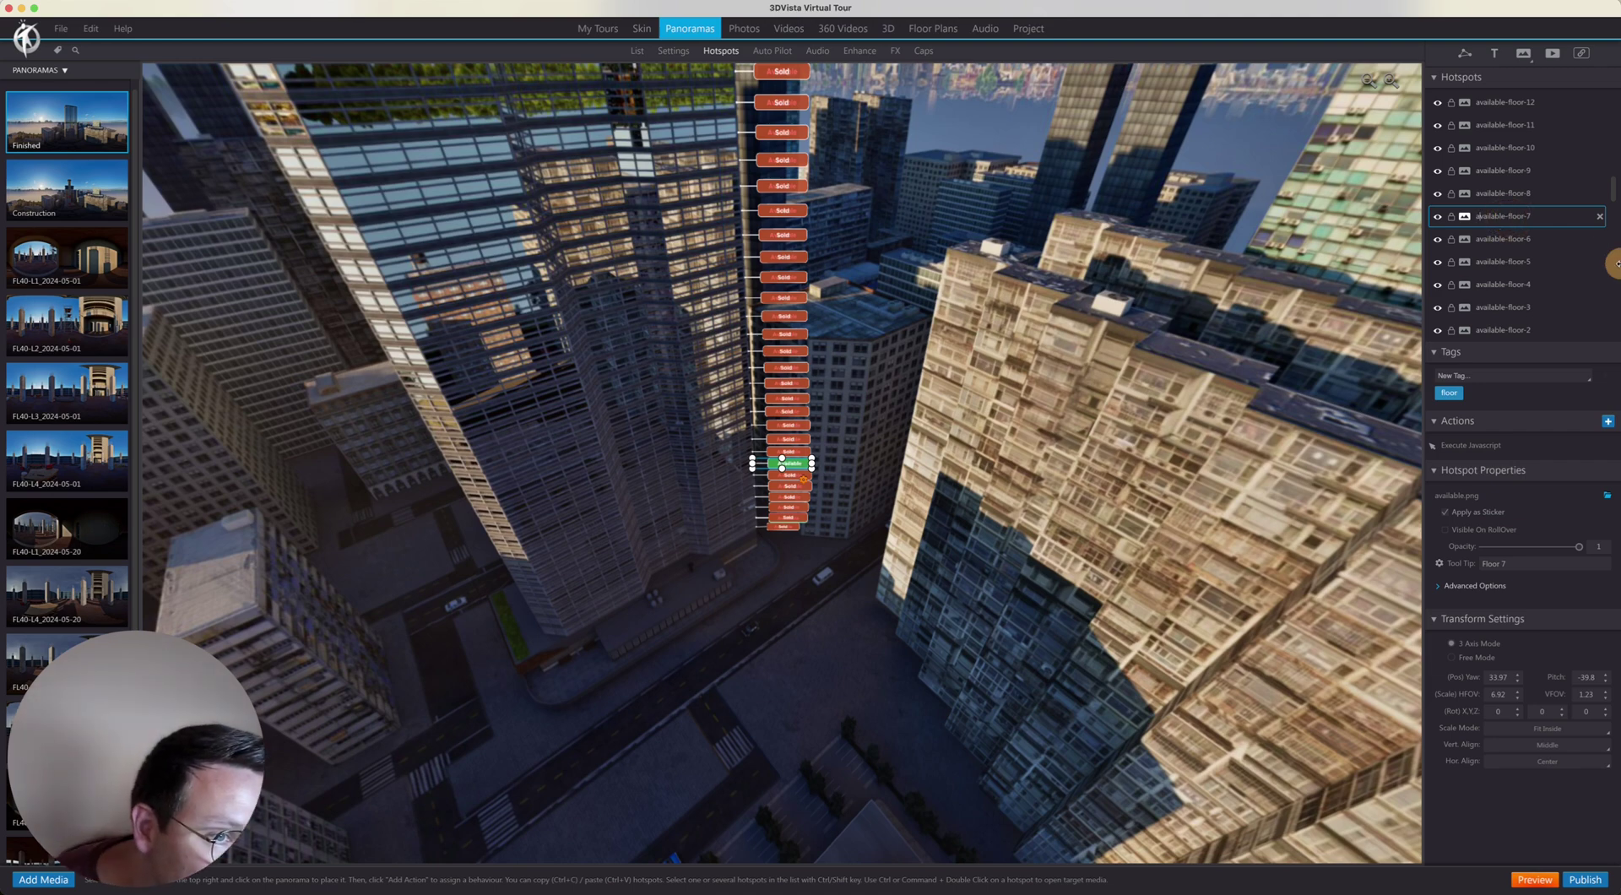
pyautogui.click(1504, 217)
pyautogui.moveTo(1507, 218)
pyautogui.mouseDown()
pyautogui.moveTo(1532, 219)
pyautogui.moveTo(1518, 217)
pyautogui.mouseUp()
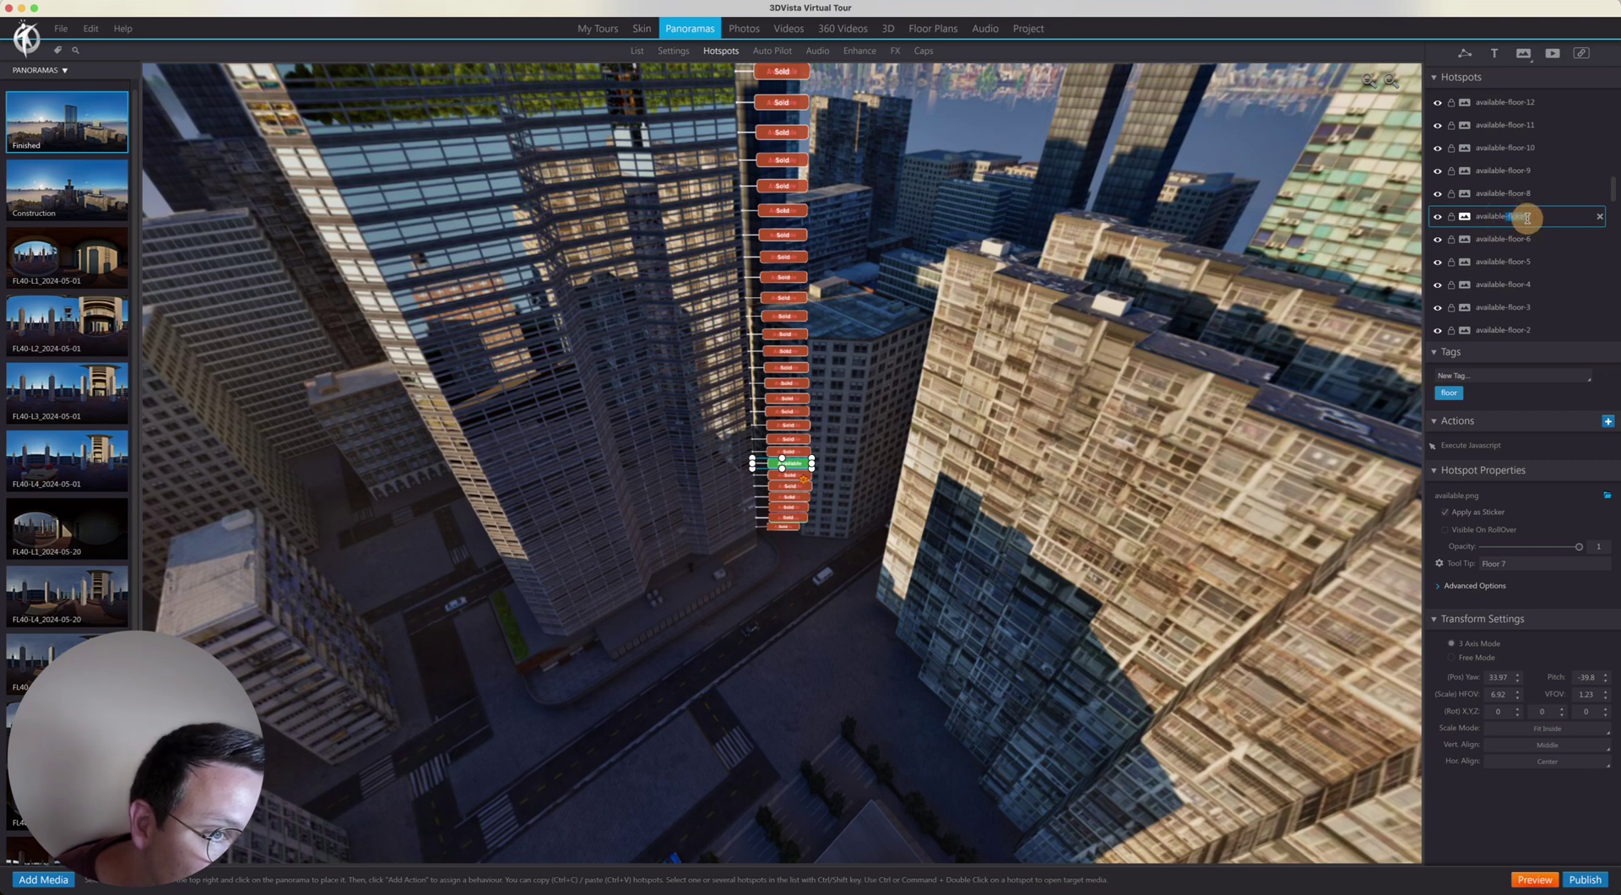
# - Add a '-' after '-floor' on line 14 so names read like available-floor-7
pyautogui.press('super+Tab')
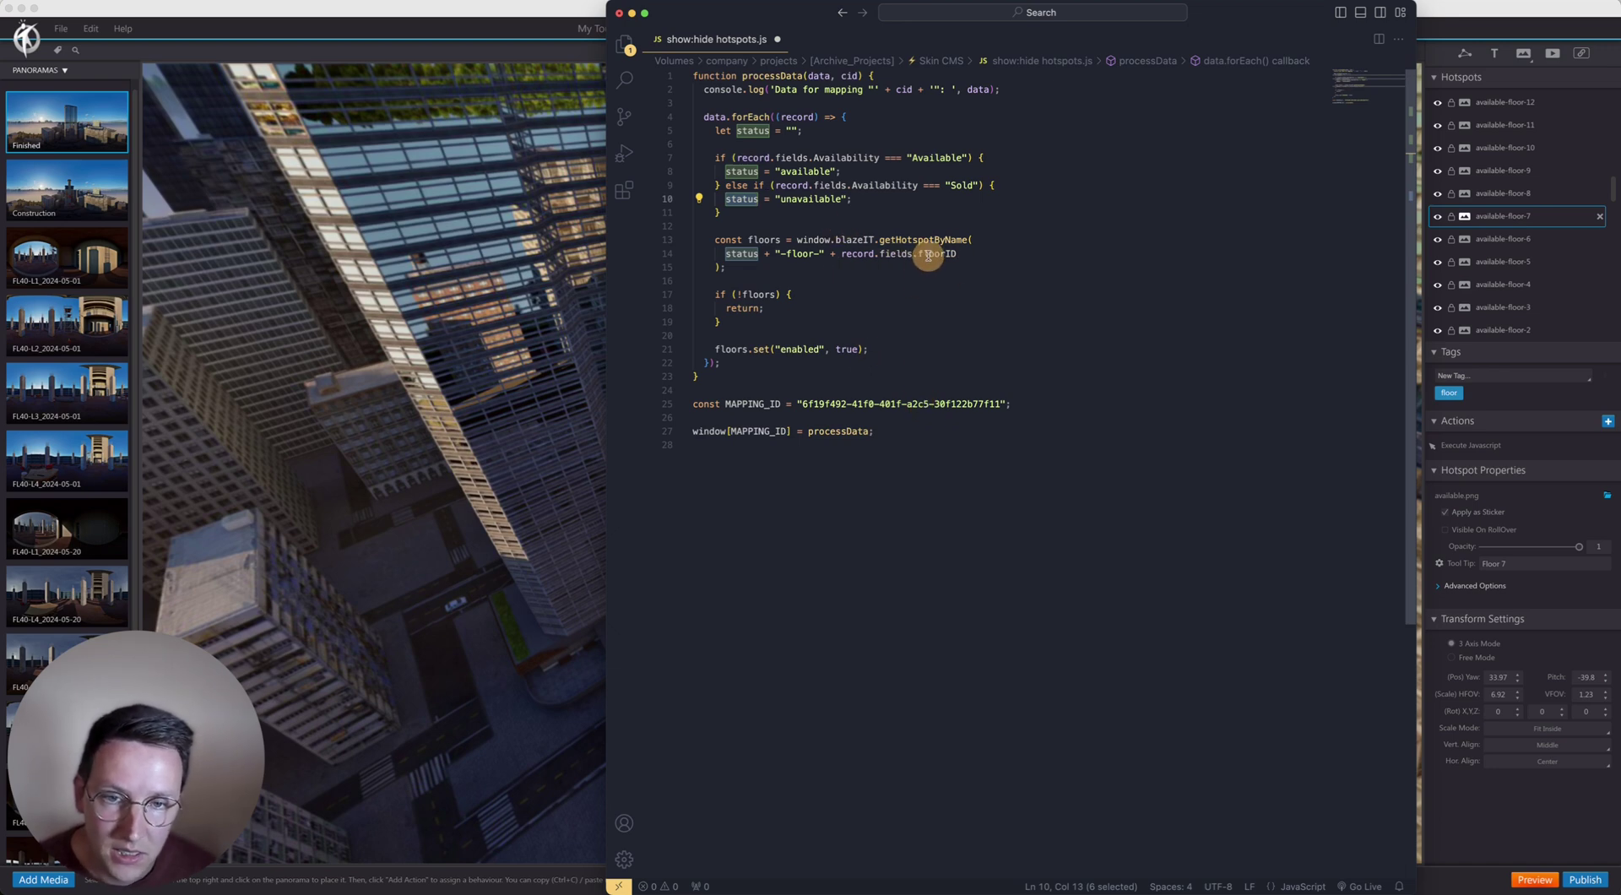
pyautogui.click(817, 257)
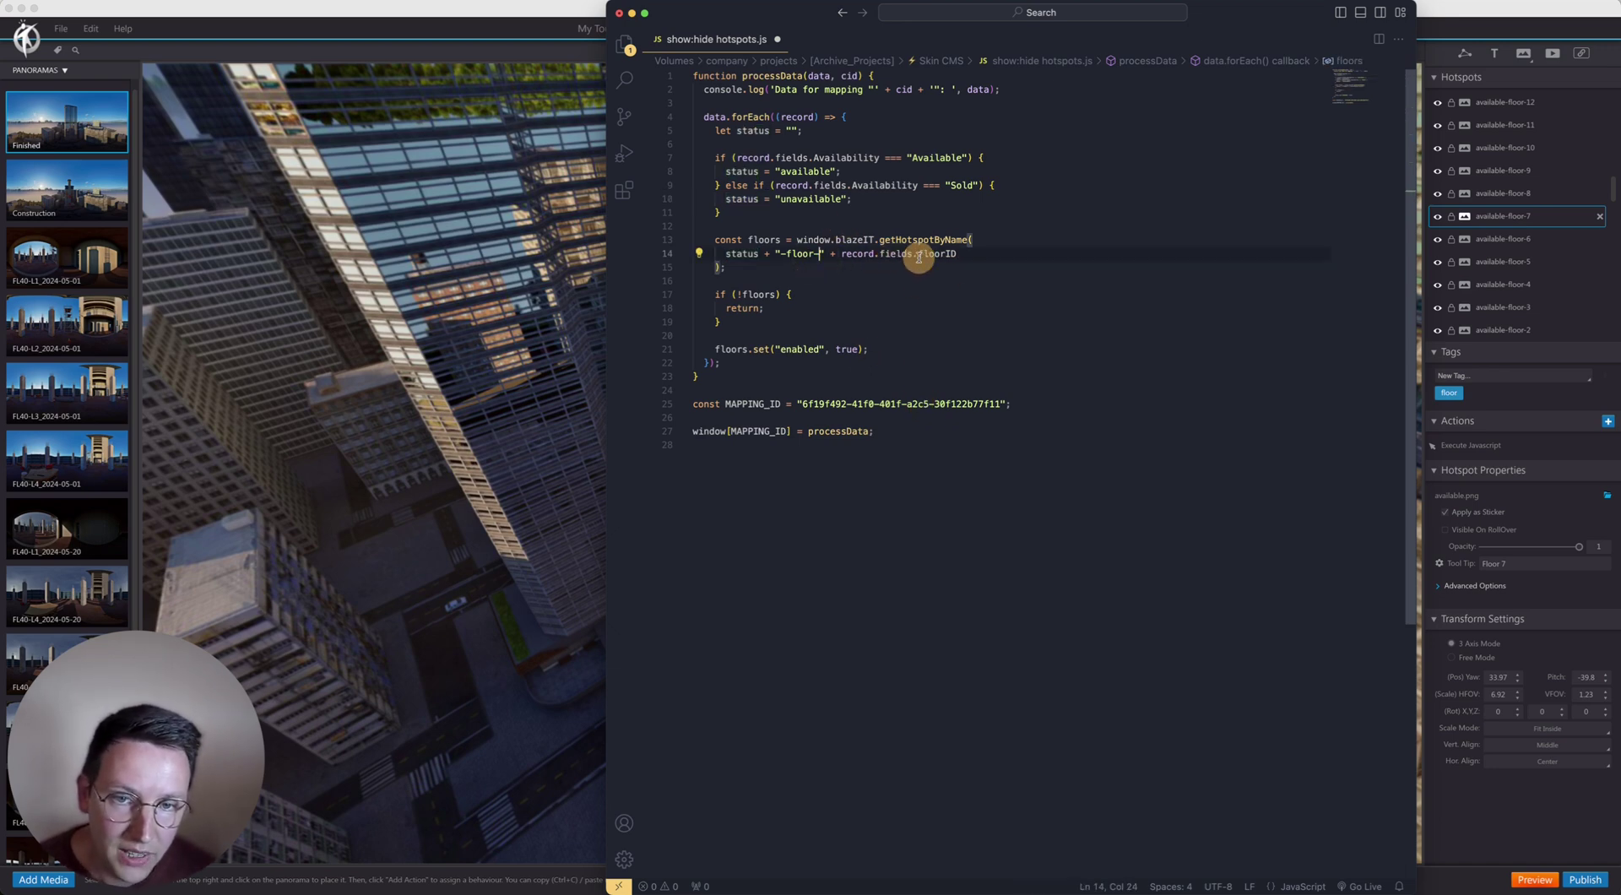
pyautogui.write('-')
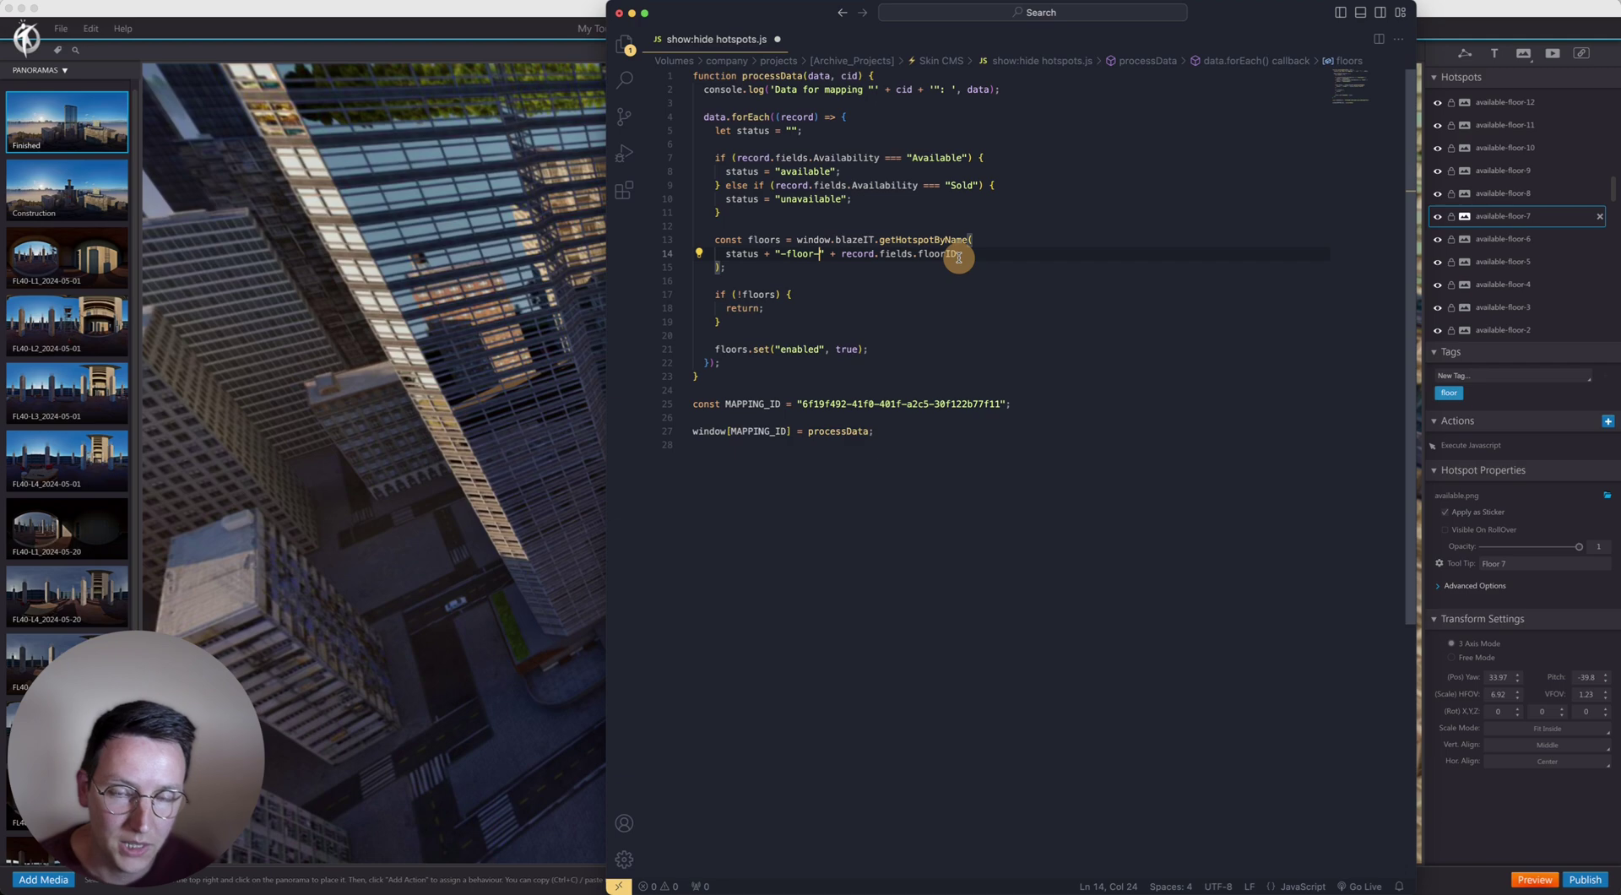
pyautogui.moveTo(958, 258); pyautogui.dragTo(920, 254)
# - Inspect the Airtable floorID field's settings and close them without changes
pyautogui.hotkey('ctrl', 'Up')
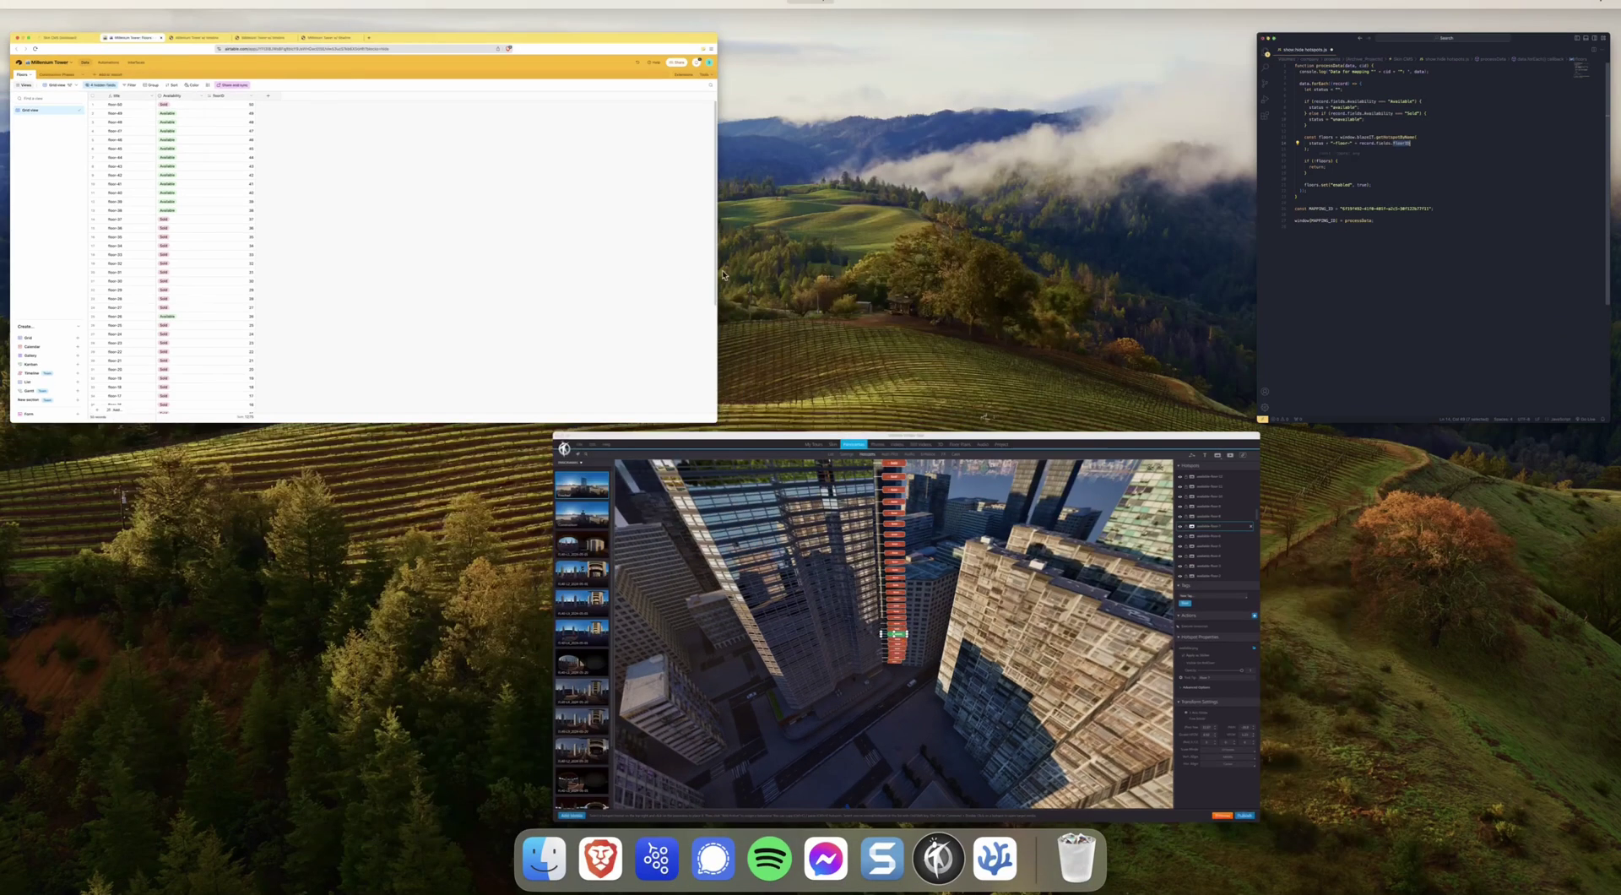
pyautogui.click(709, 273)
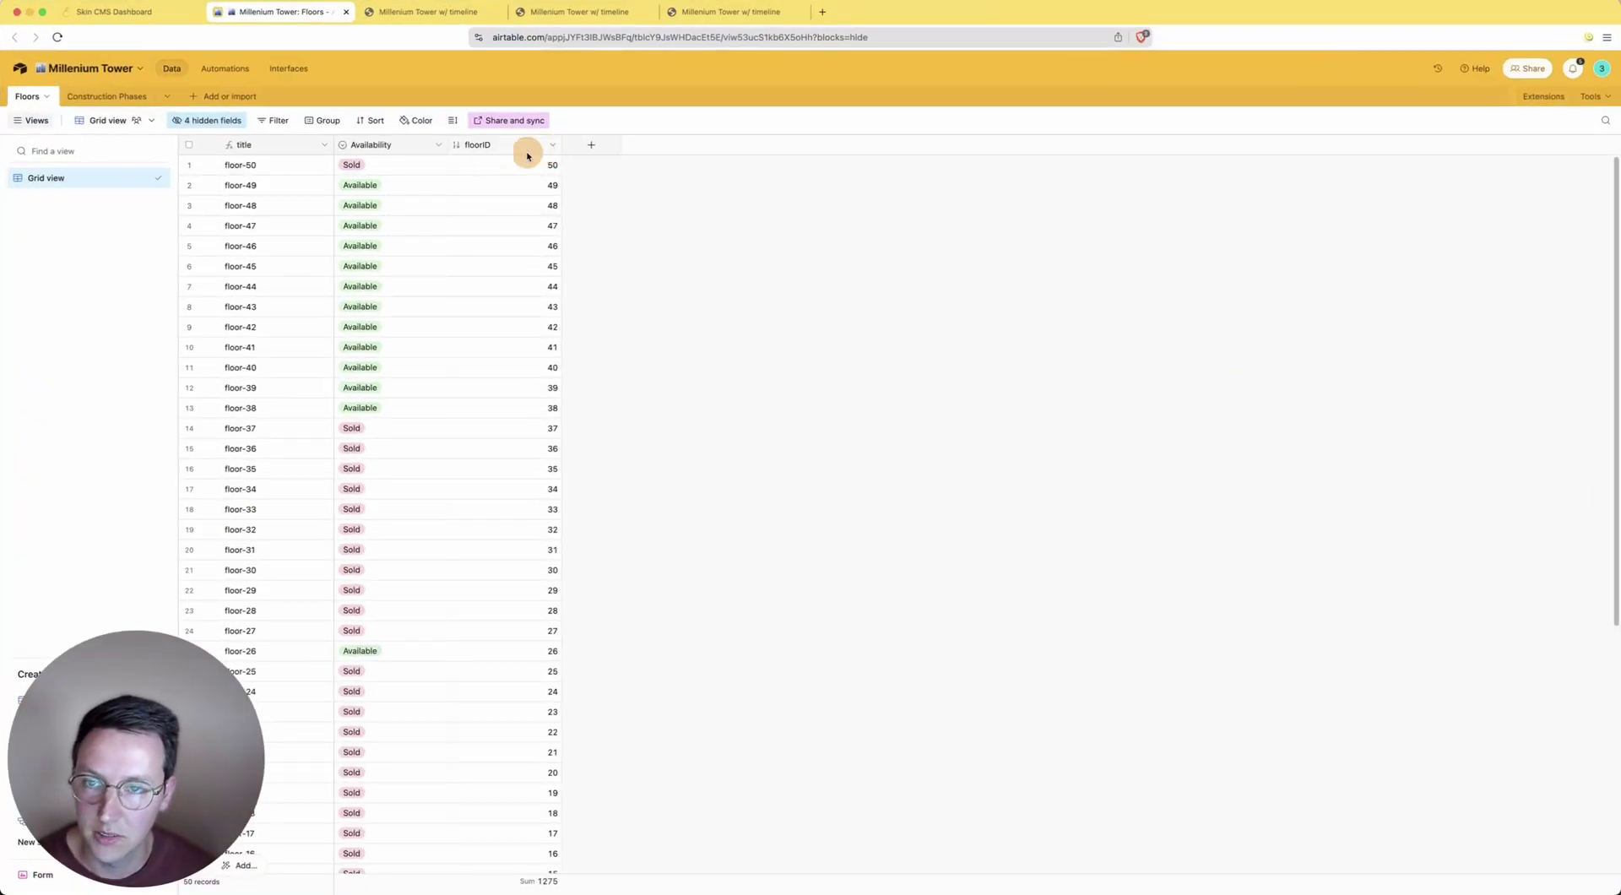
pyautogui.click(553, 145)
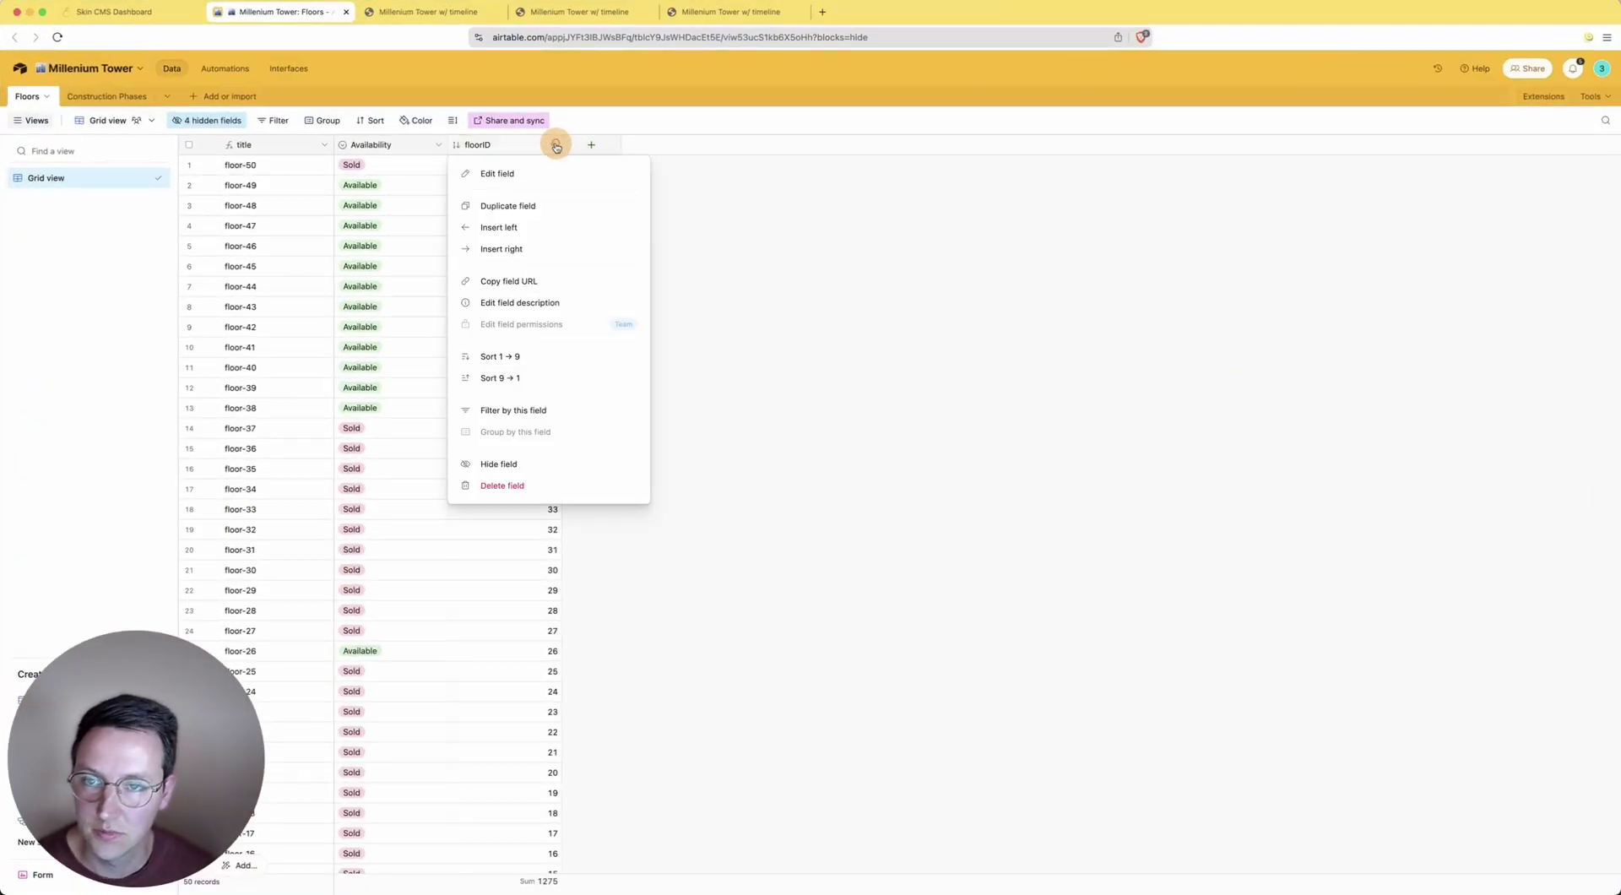
pyautogui.click(496, 175)
pyautogui.click(489, 171)
pyautogui.click(981, 335)
pyautogui.press('super+Tab')
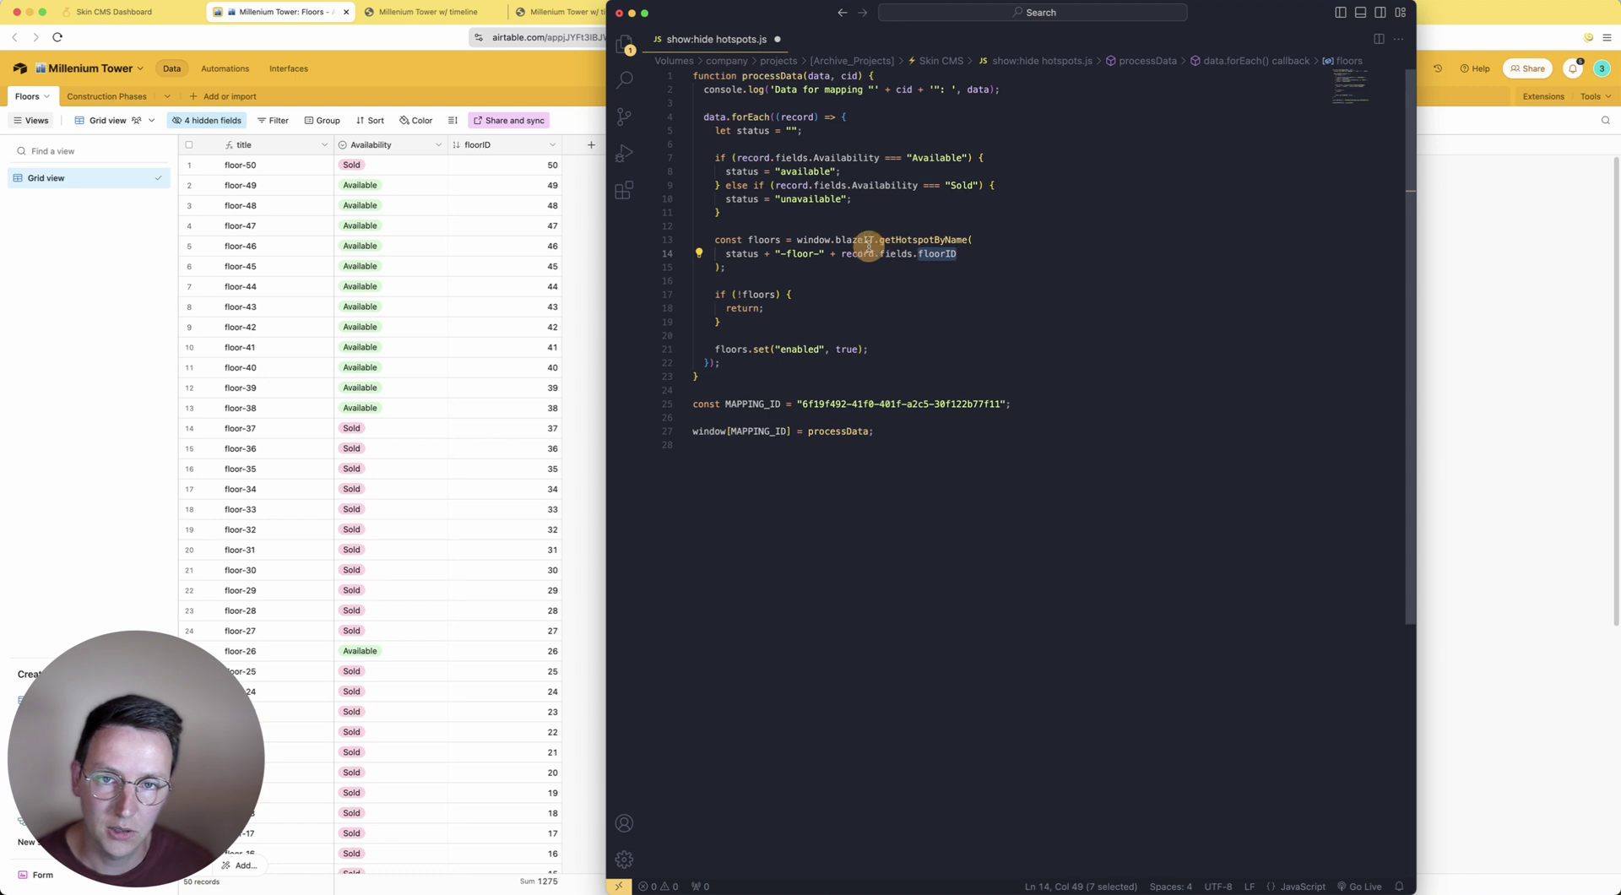
# - Select the full hotspot script in VS Code and bring 3DVista to the front
pyautogui.click(1033, 487)
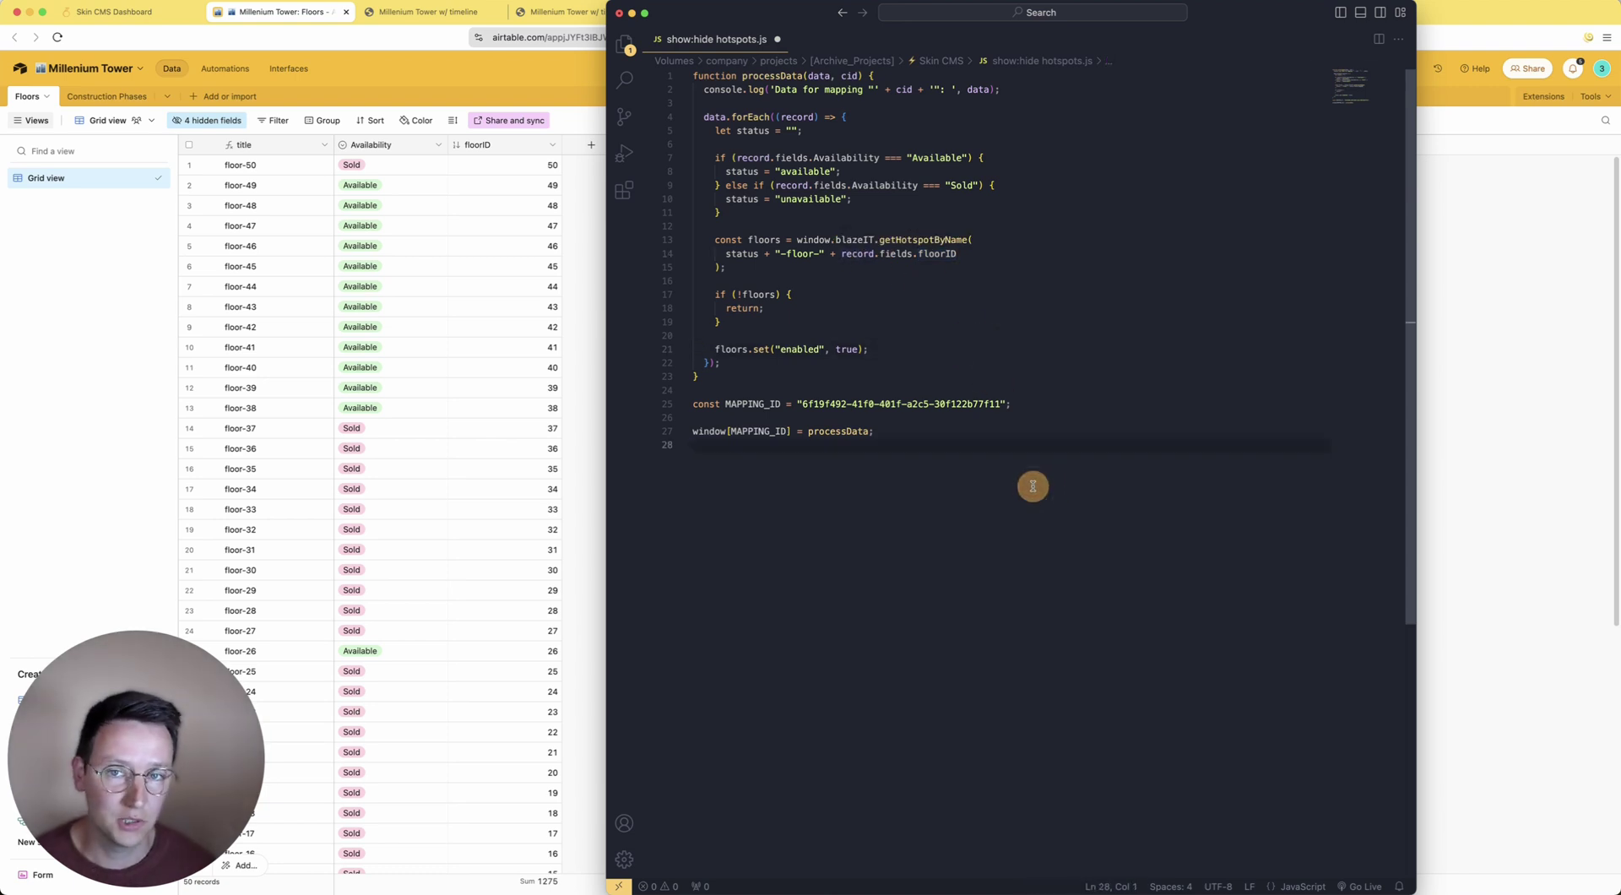
pyautogui.press('super+a')
pyautogui.press('super+c')
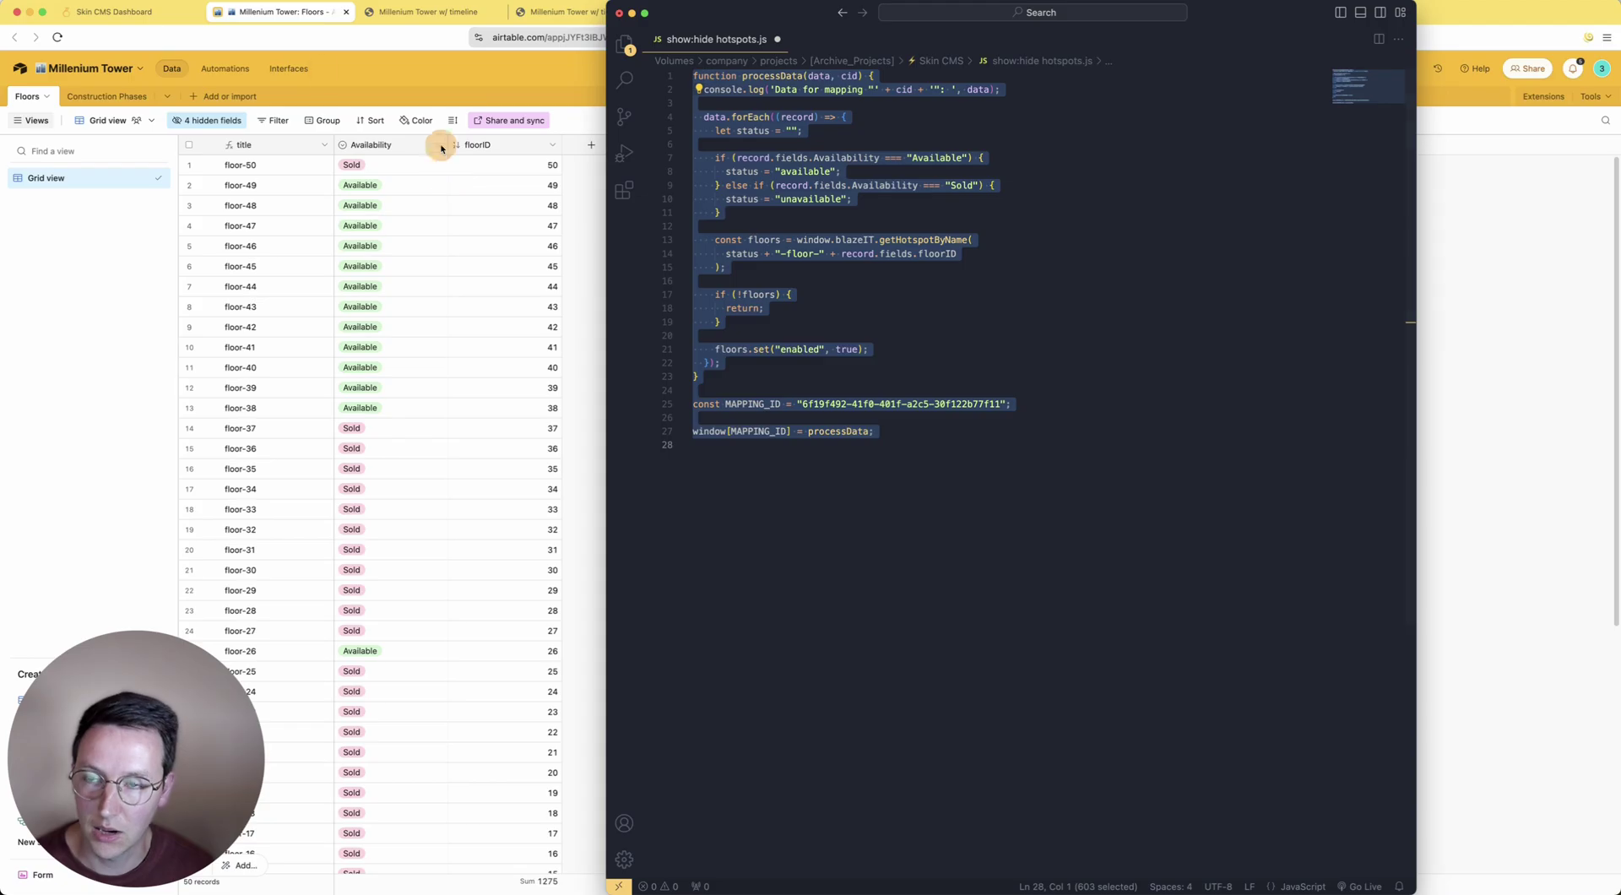
pyautogui.hotkey('ctrl', 'Up')
pyautogui.click(661, 42)
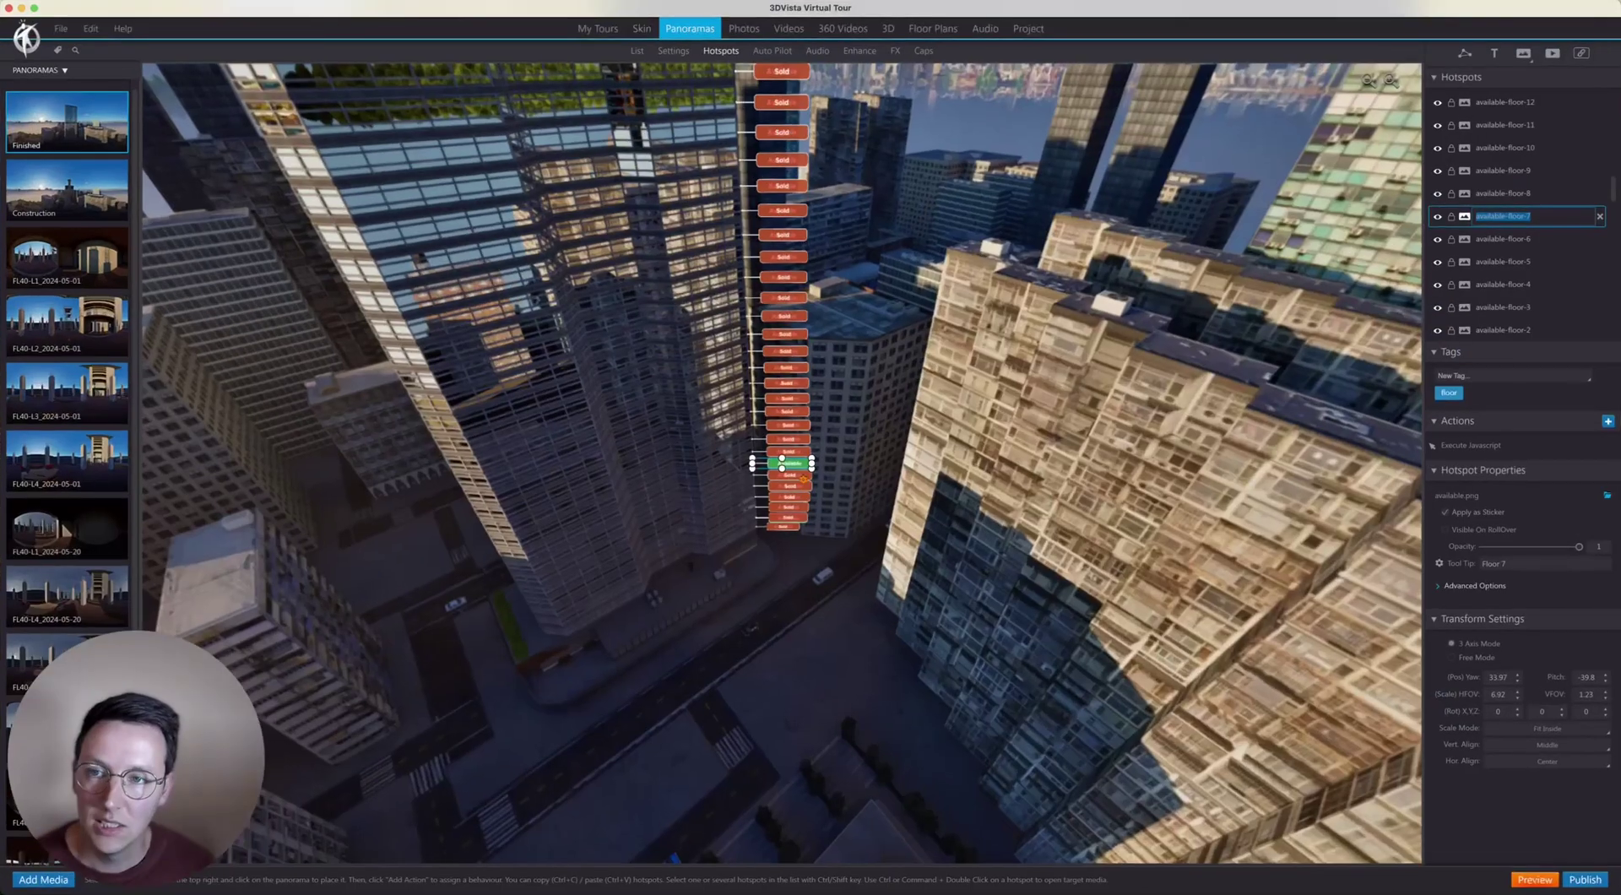
# - Paste the updated hotspot script into the Main Viewer's last Execute Javascript action and confirm
pyautogui.click(648, 28)
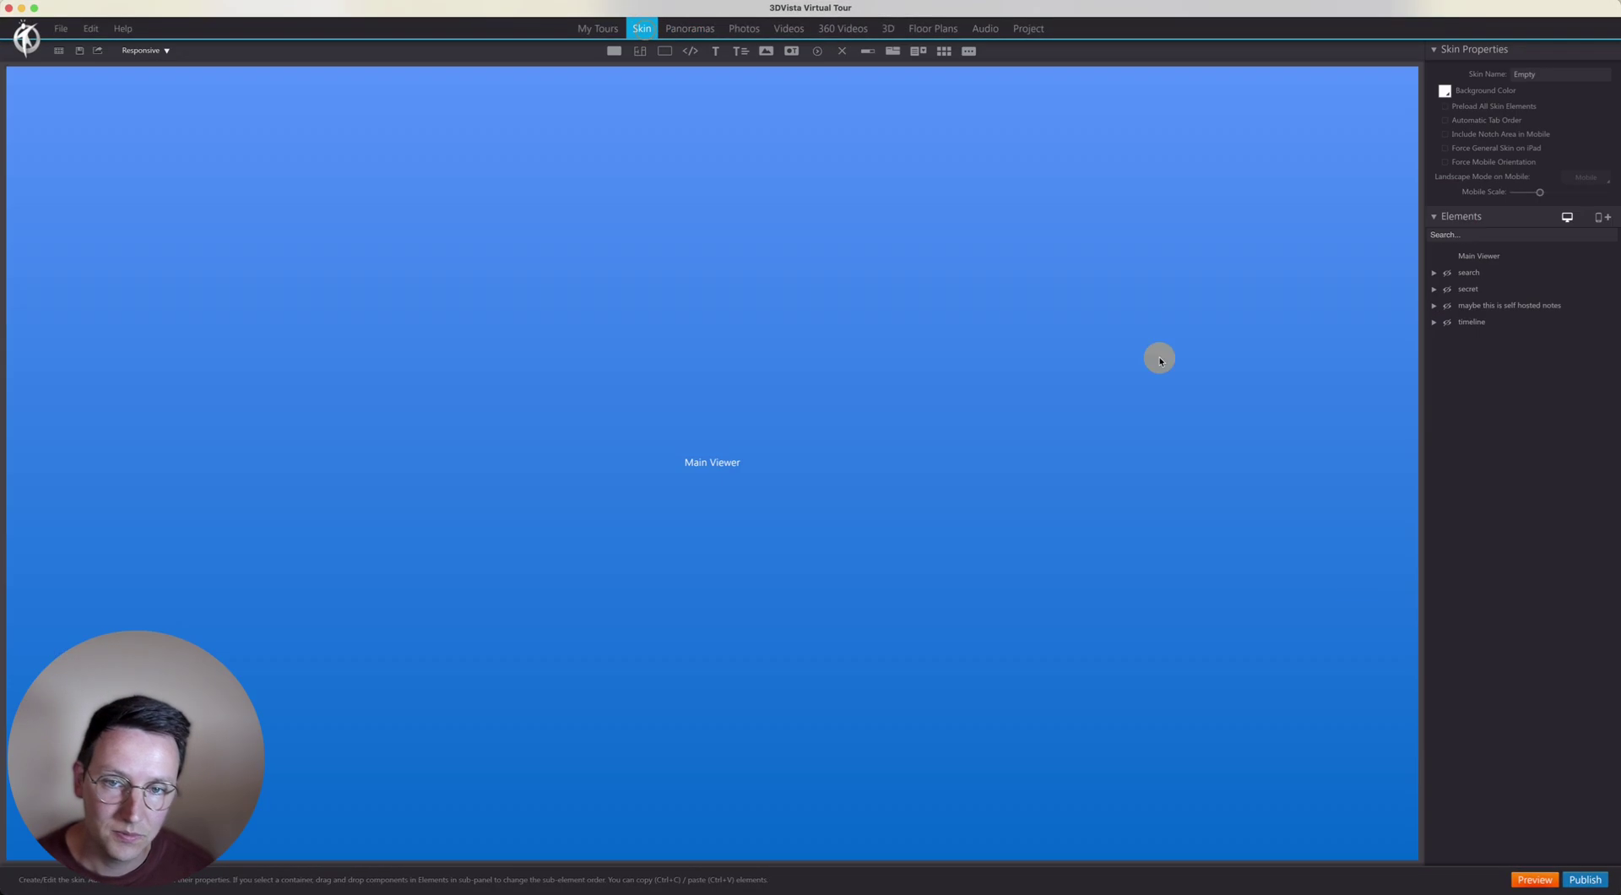
pyautogui.click(1490, 255)
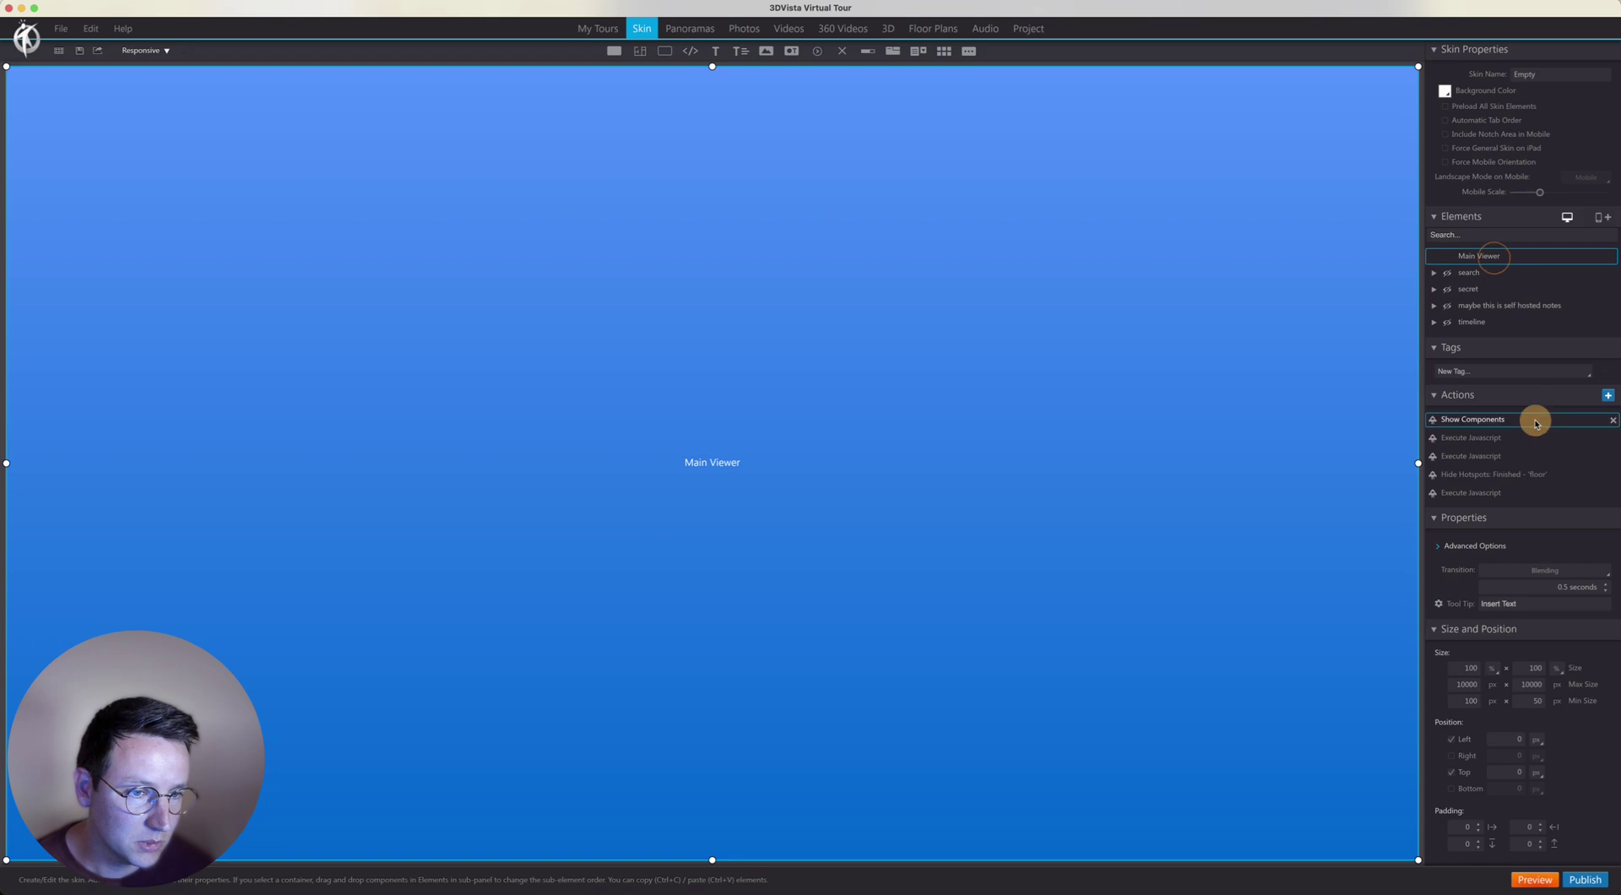
pyautogui.doubleClick(1490, 492)
pyautogui.click(844, 400)
pyautogui.press('super+v')
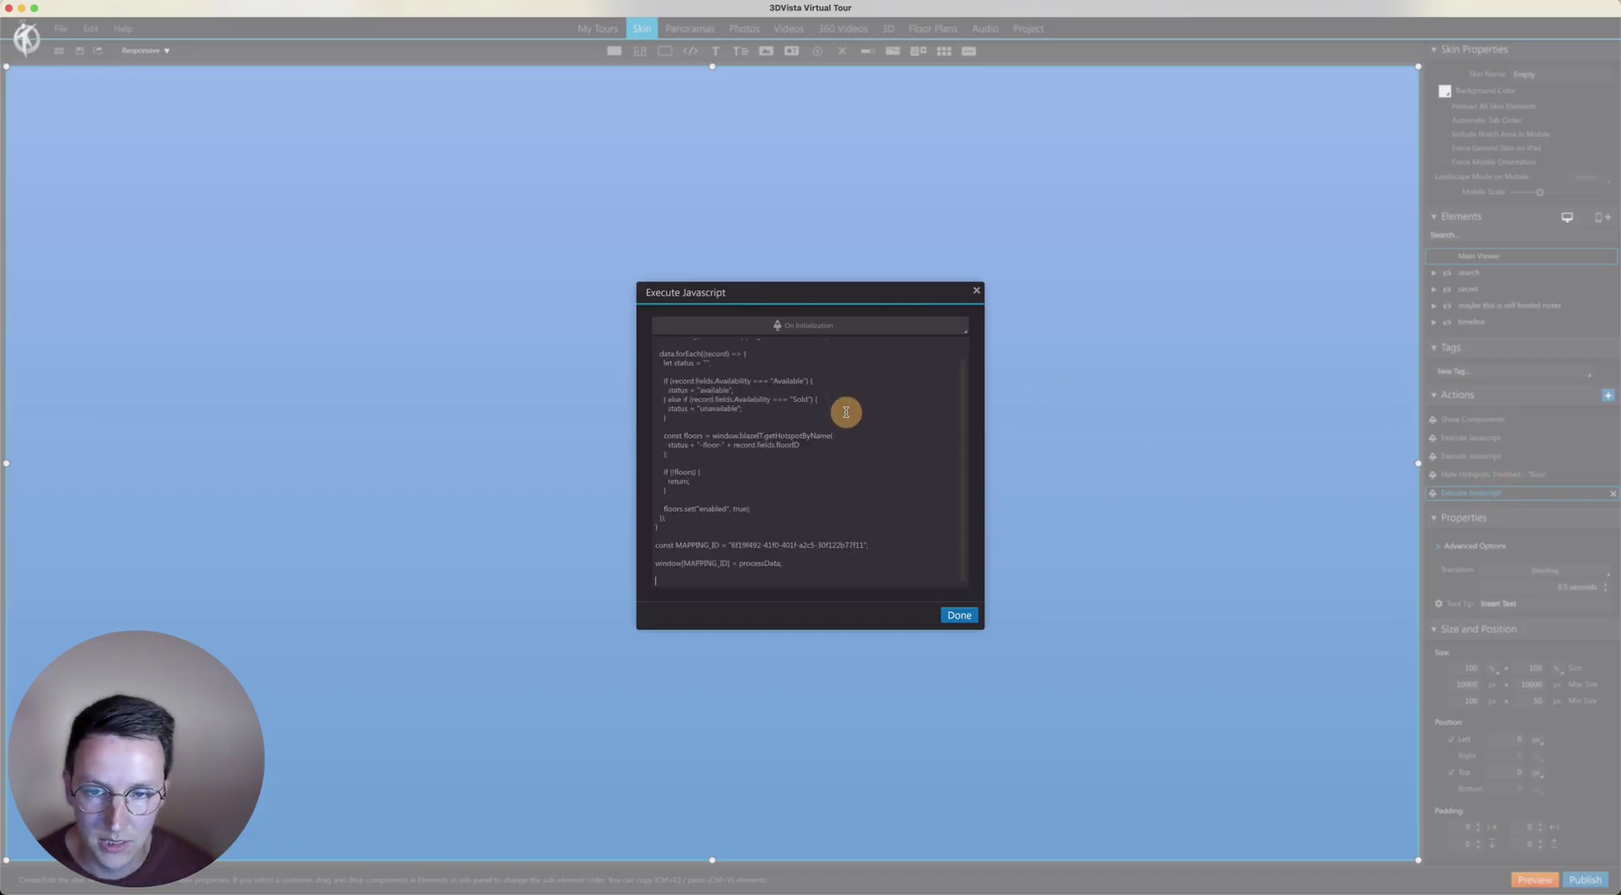
pyautogui.scroll(2, 879, 442)
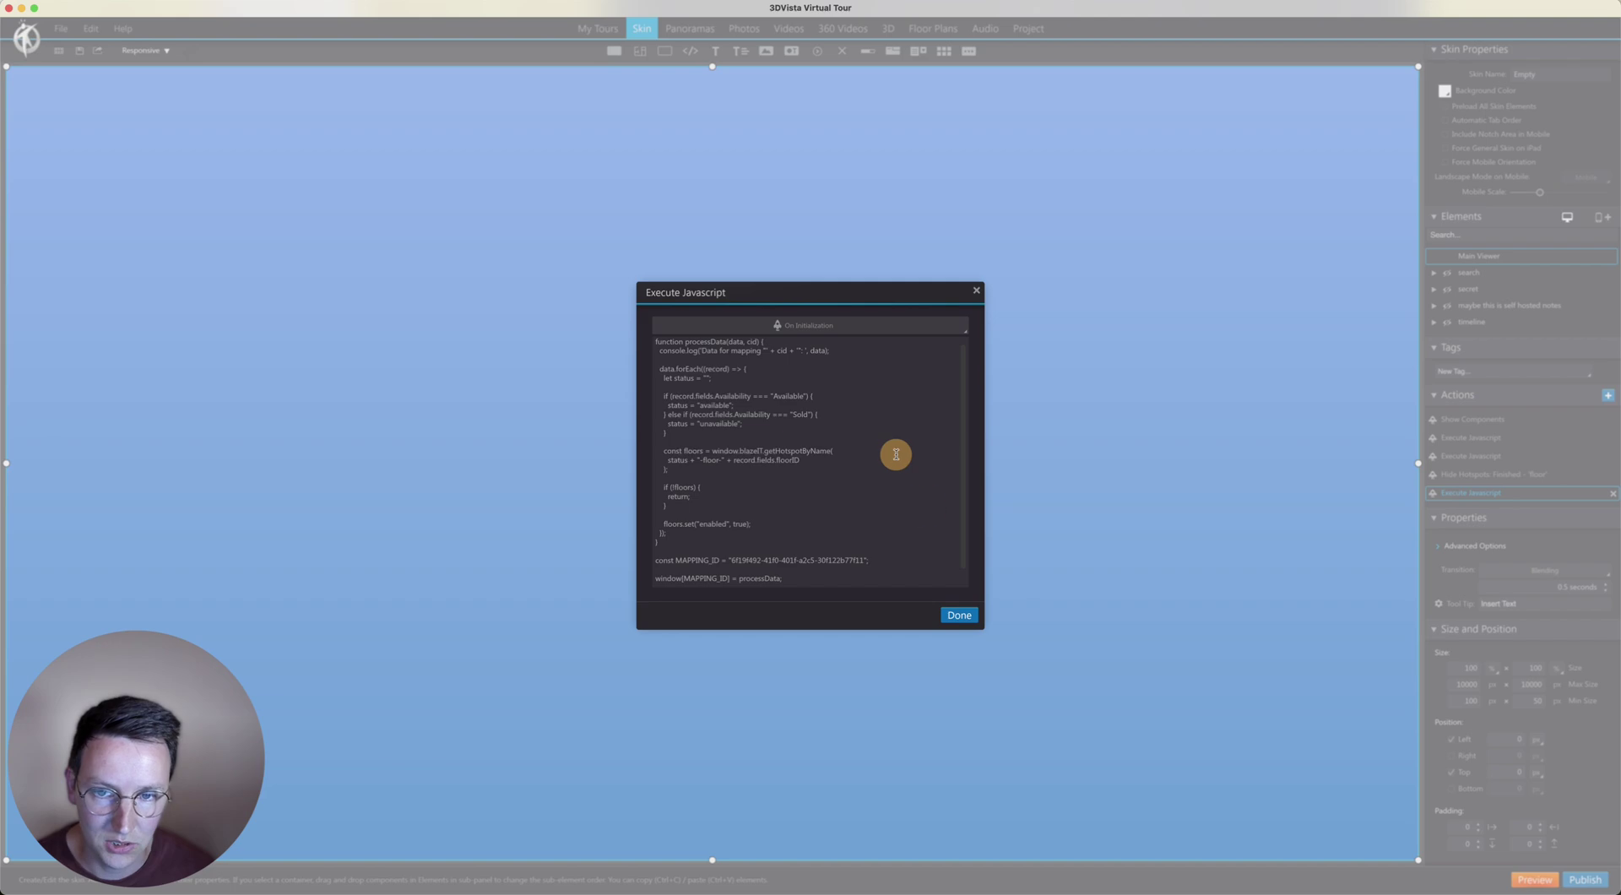
pyautogui.click(960, 616)
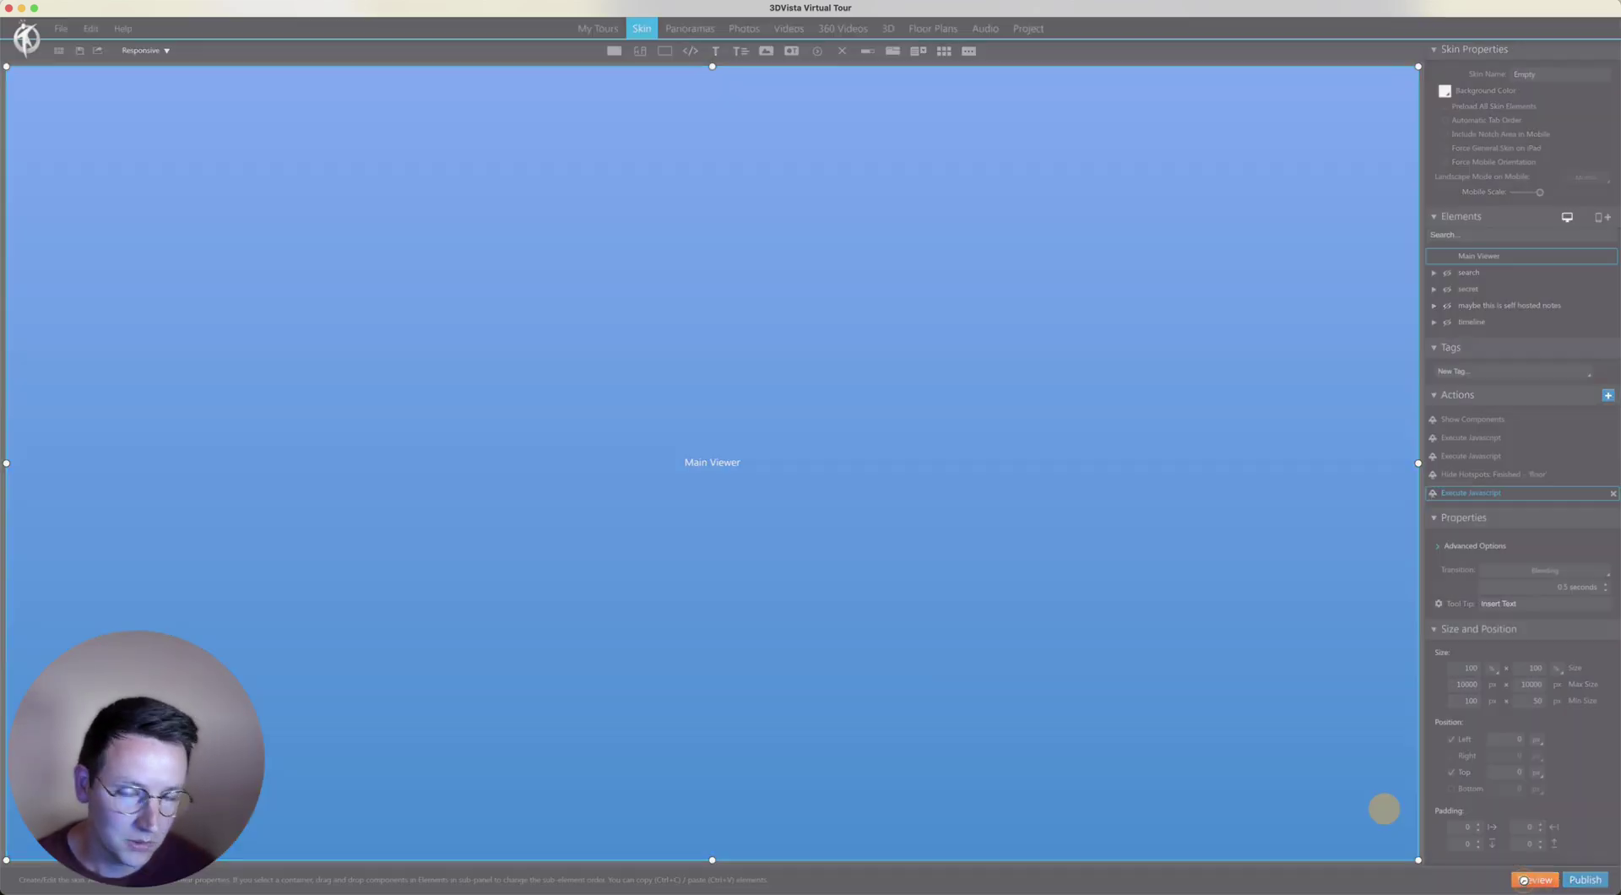
# - Open a tour preview, then set floor-50's Availability to Available in Airtable
pyautogui.click(1528, 880)
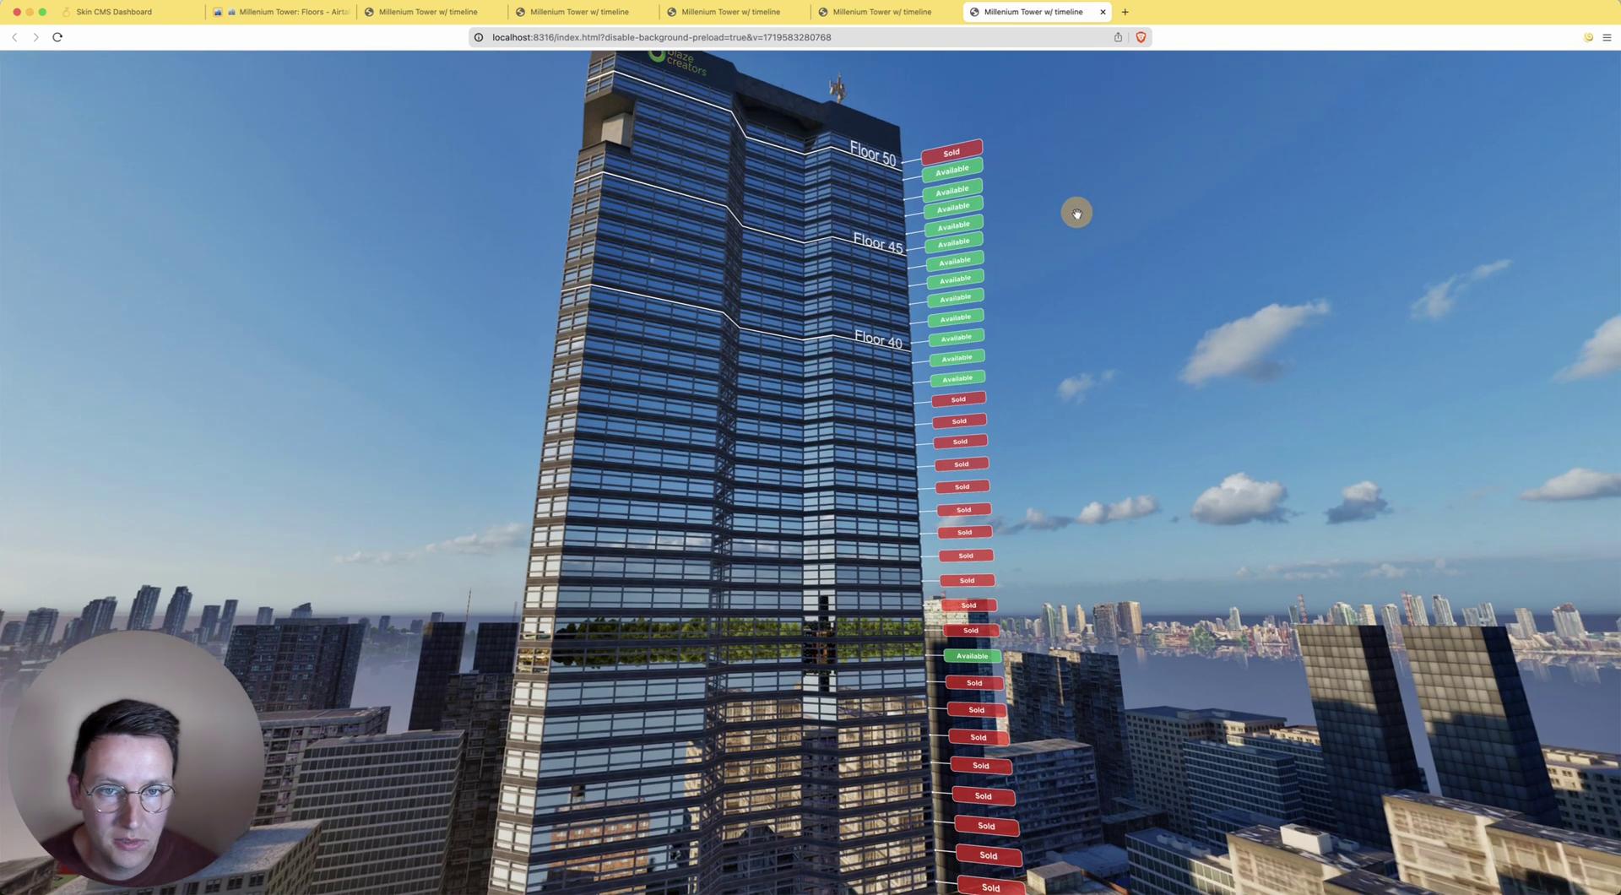
pyautogui.moveTo(1075, 210); pyautogui.dragTo(1079, 351)
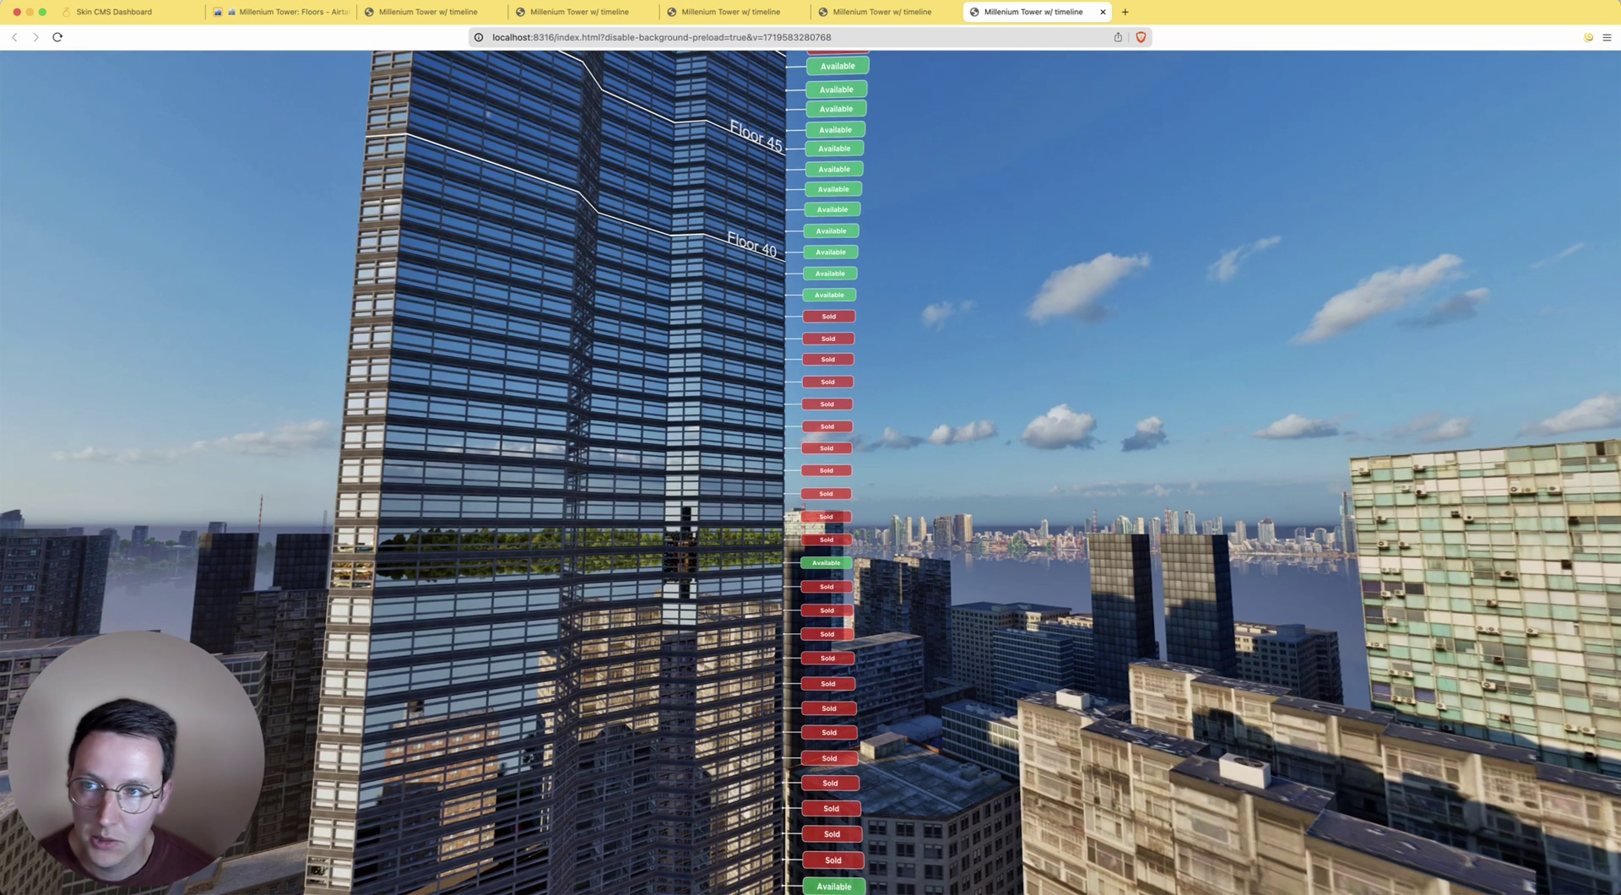
pyautogui.click(278, 12)
pyautogui.click(408, 164)
pyautogui.click(405, 164)
pyautogui.click(368, 263)
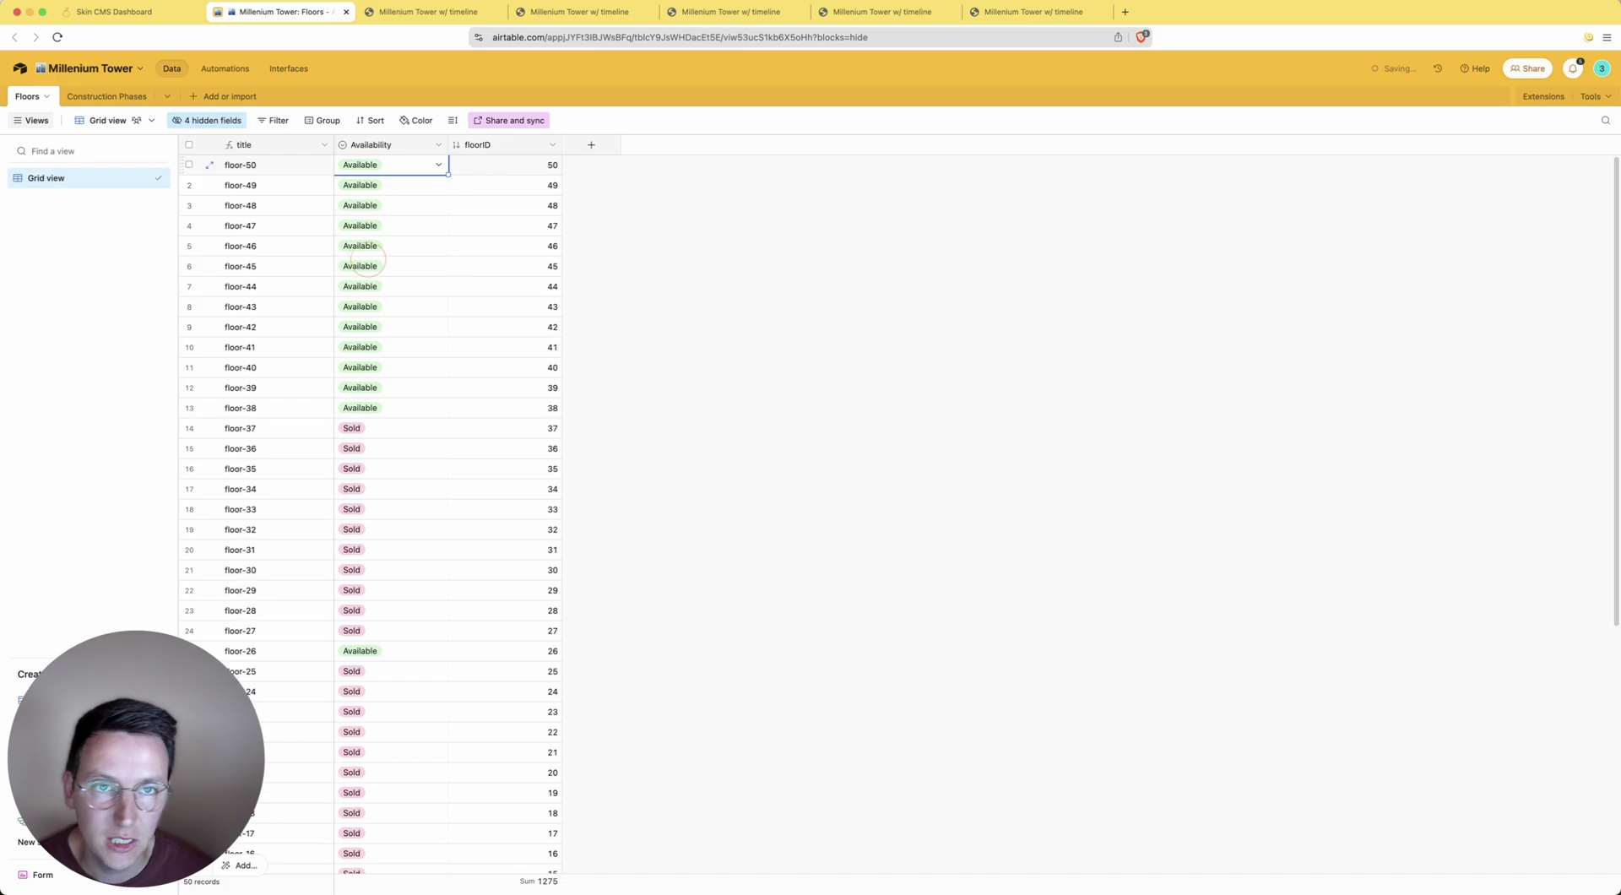
pyautogui.click(1022, 12)
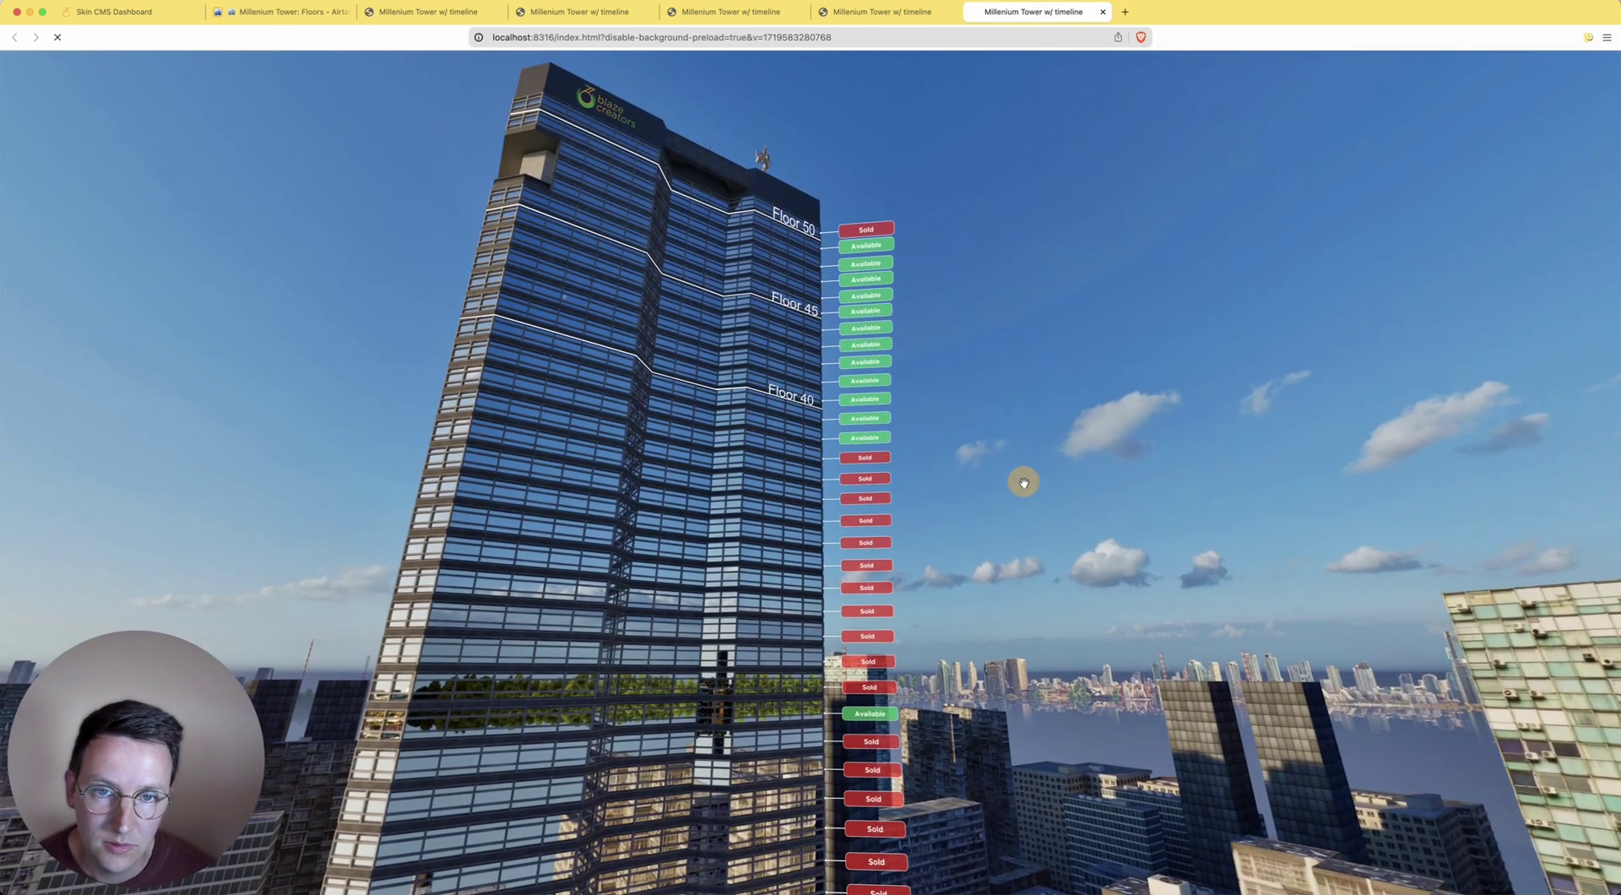
# - Reload the preview and pan across the tower to verify Floor 50 now reads Available
pyautogui.press('super+r')
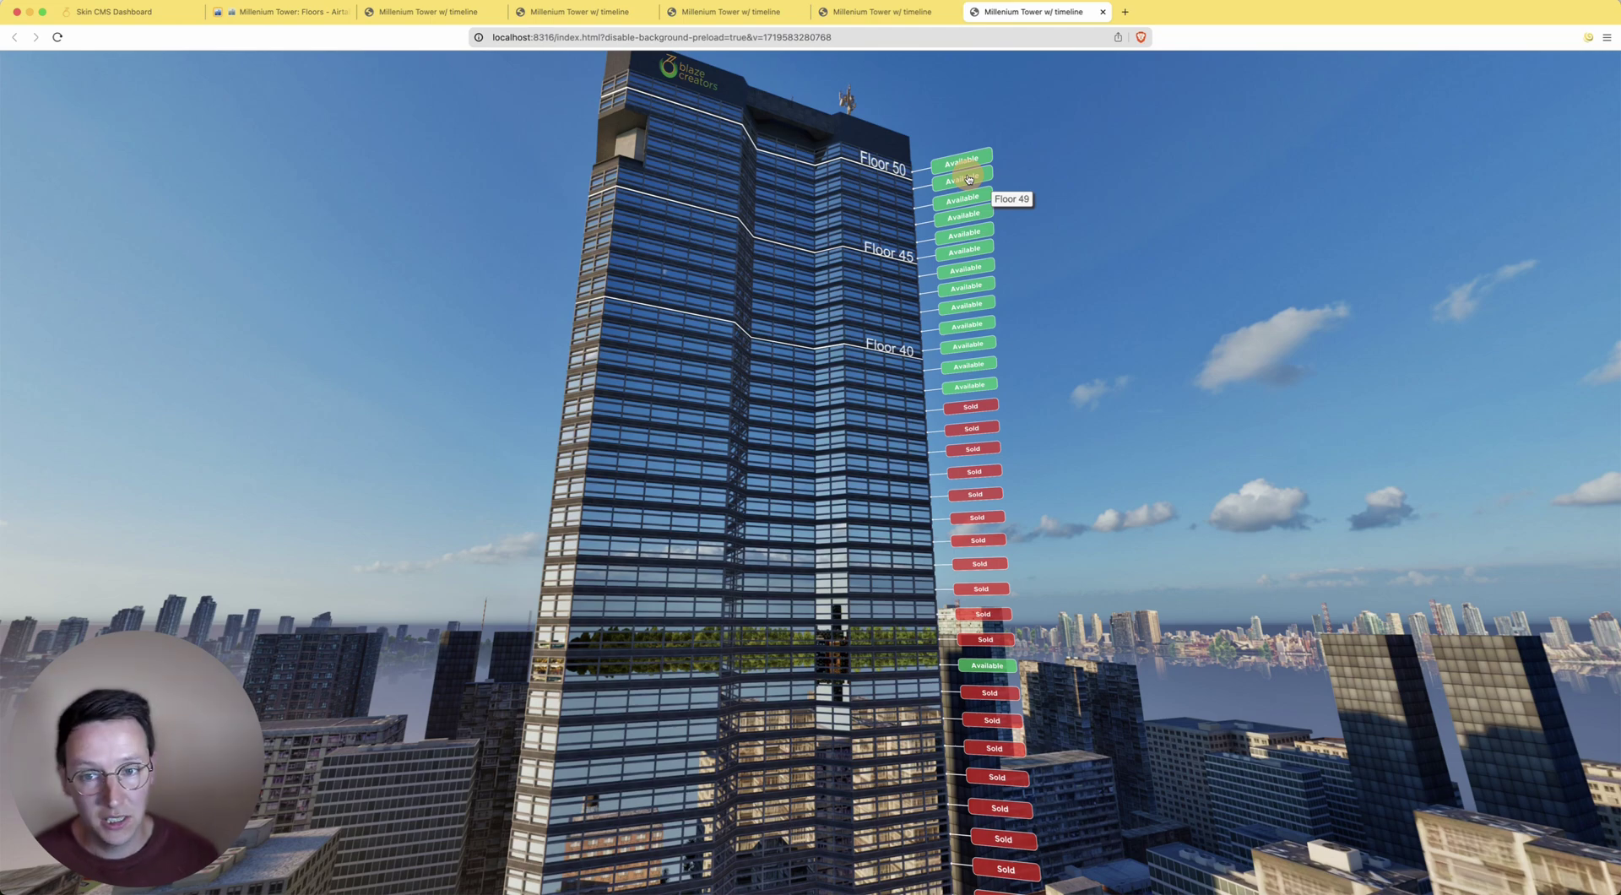
pyautogui.moveTo(969, 179); pyautogui.dragTo(1616, 358)
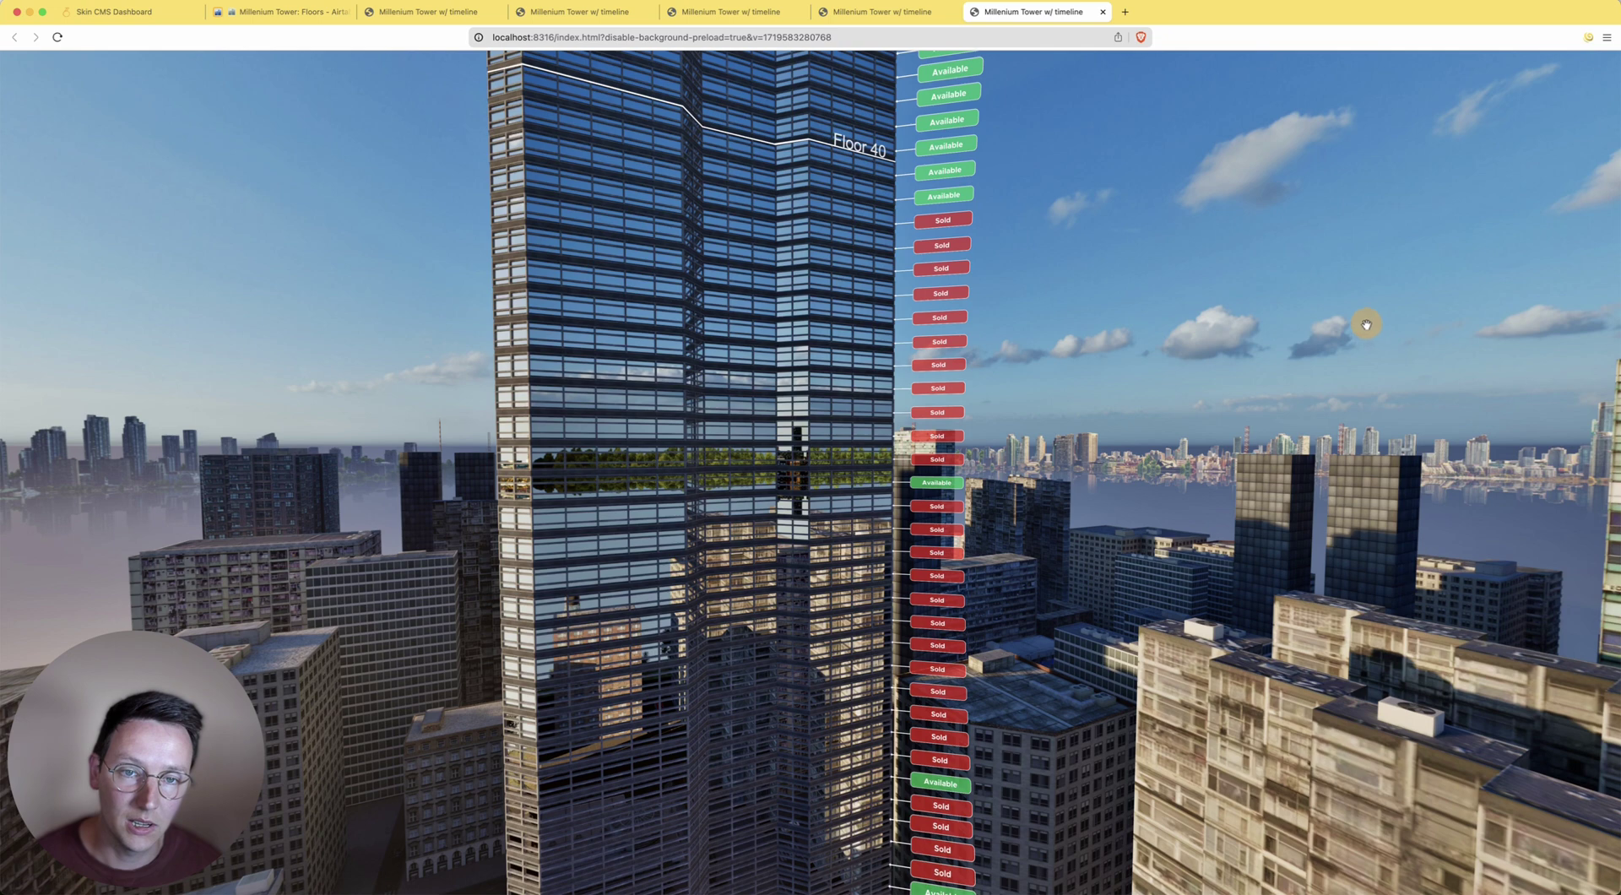
pyautogui.moveTo(1126, 391); pyautogui.dragTo(1103, 467)
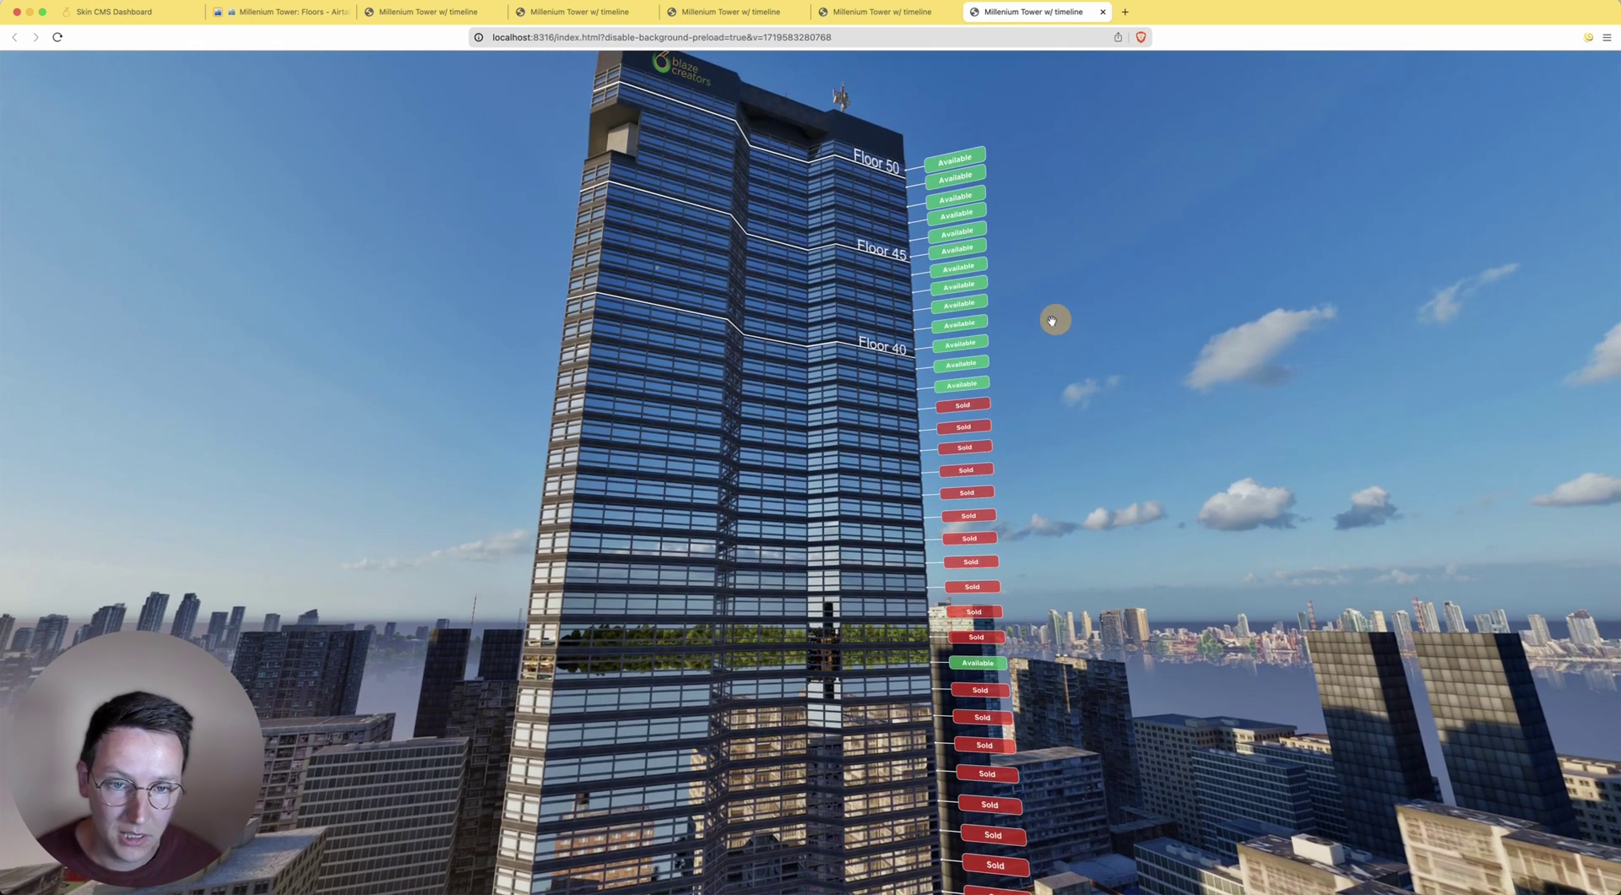